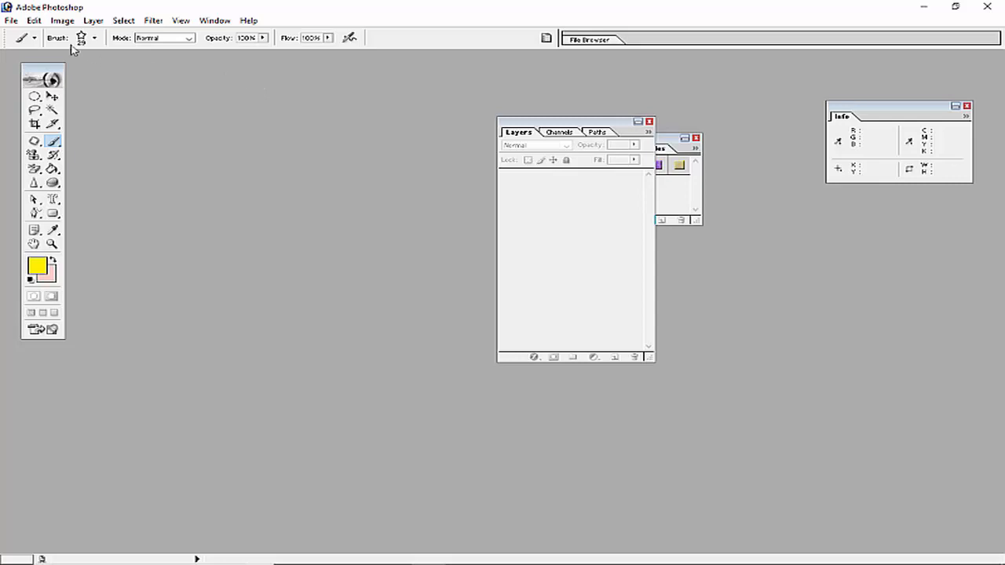
- Open the image 26324-mom-and-baby-hug-1200.1200w.tn.jpg from the lecture 10 folder
{"action": "left_click", "coordinate": [11, 20]}
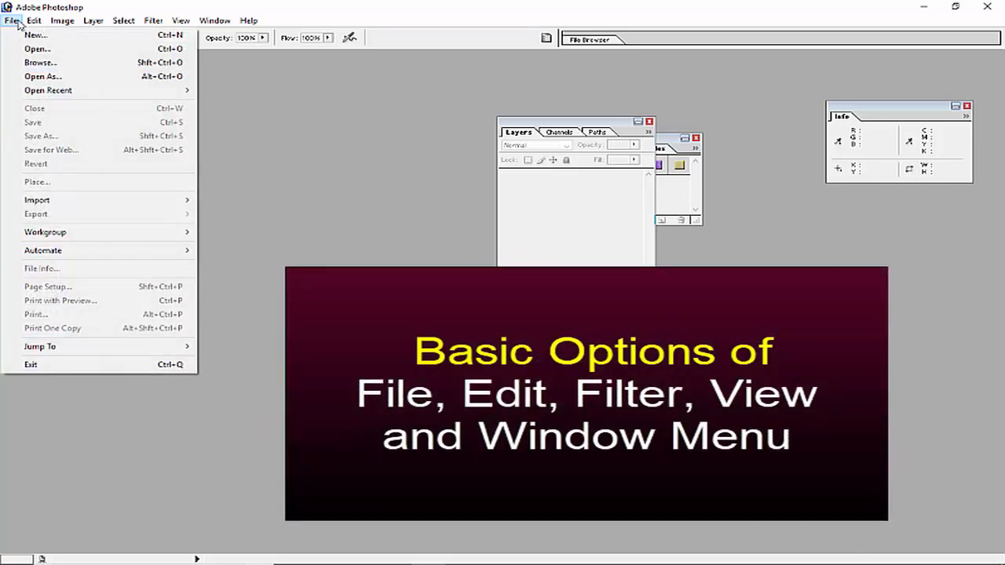
{"action": "mouse_move", "coordinate": [153, 25]}
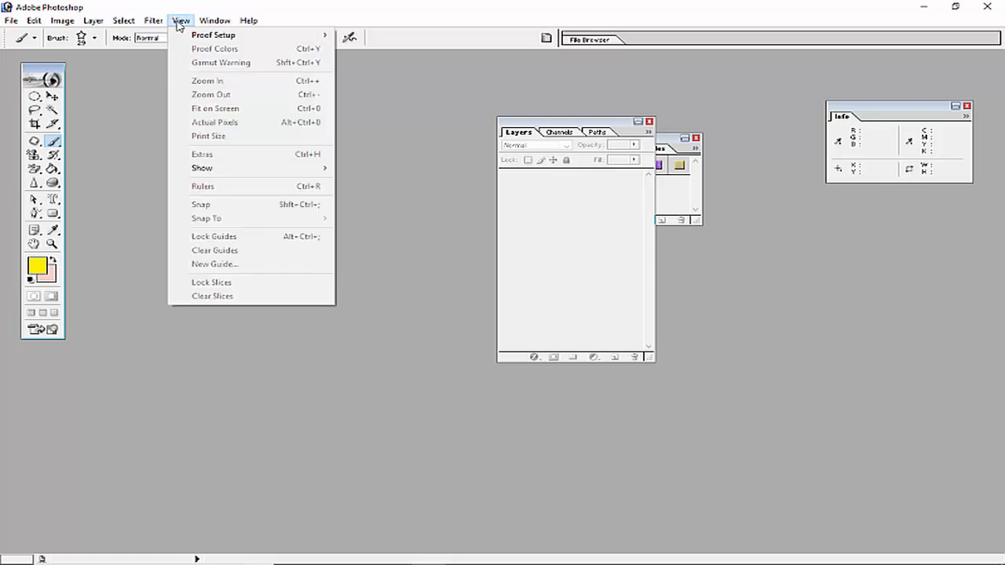
{"action": "mouse_move", "coordinate": [48, 24]}
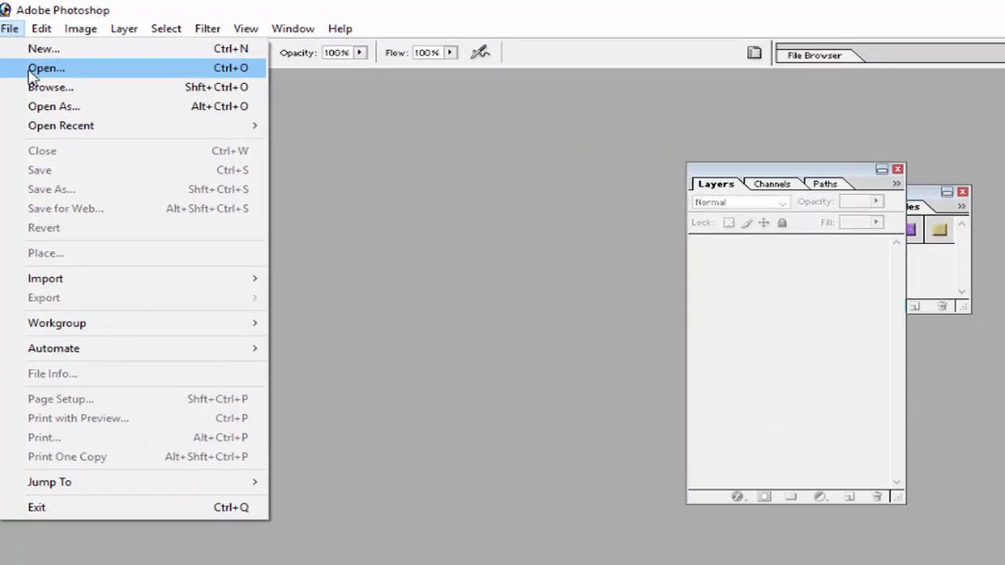
{"action": "left_click", "coordinate": [35, 69]}
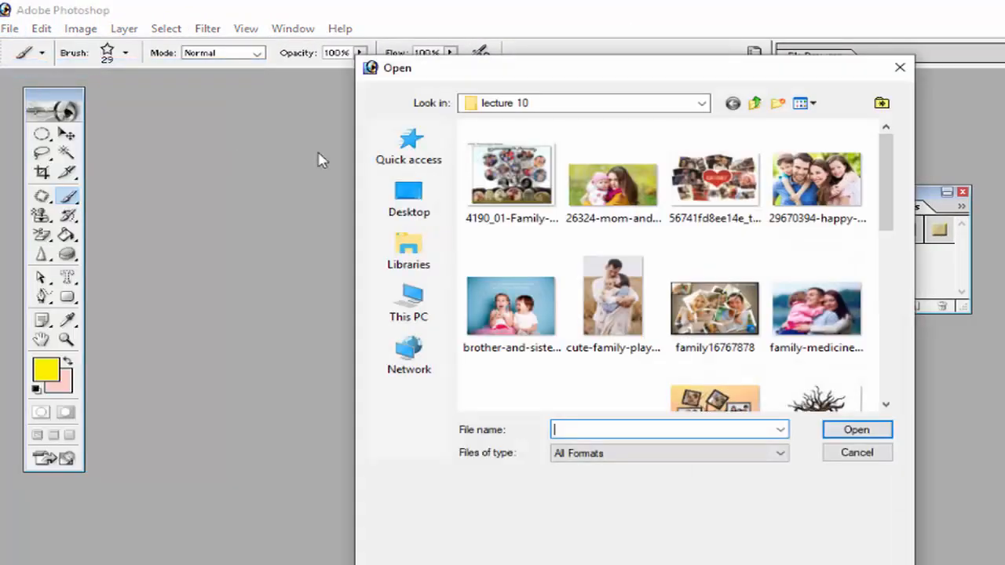
{"action": "scroll", "coordinate": [886, 179], "scroll_direction": "down", "scroll_amount": 2}
{"action": "scroll", "coordinate": [885, 179], "scroll_direction": "up", "scroll_amount": 2}
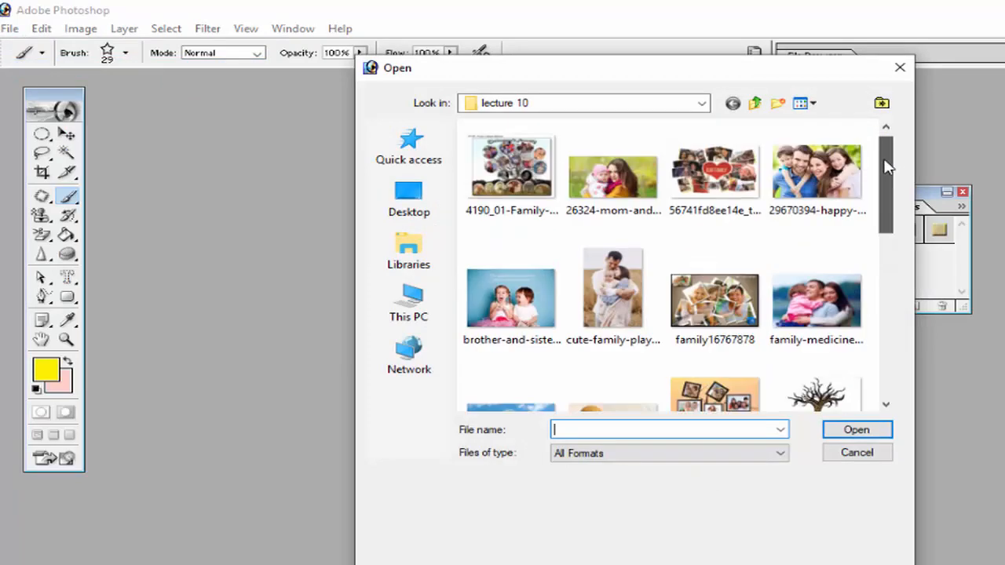
{"action": "left_click", "coordinate": [608, 200]}
{"action": "double_click", "coordinate": [609, 200]}
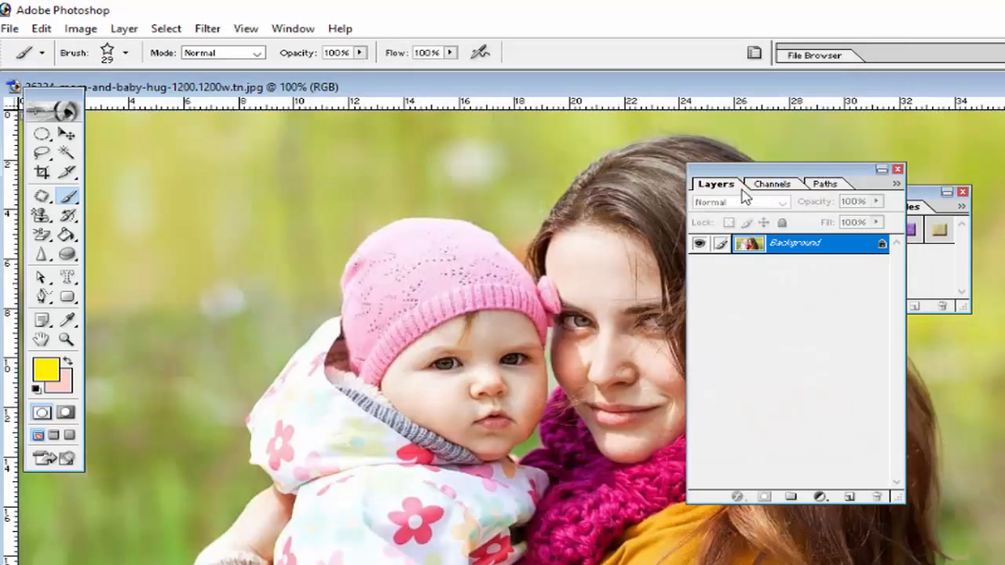
- Move the Layers and Styles palettes aside to uncover more of the photo
{"action": "left_click_drag", "start_coordinate": [785, 169], "coordinate": [1004, 263]}
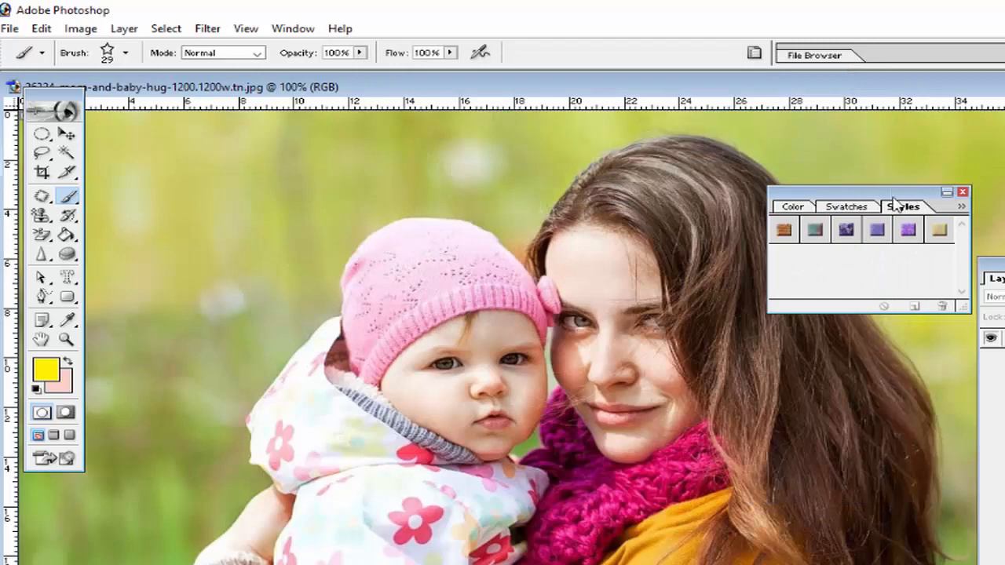
{"action": "left_click_drag", "start_coordinate": [893, 194], "coordinate": [929, 200]}
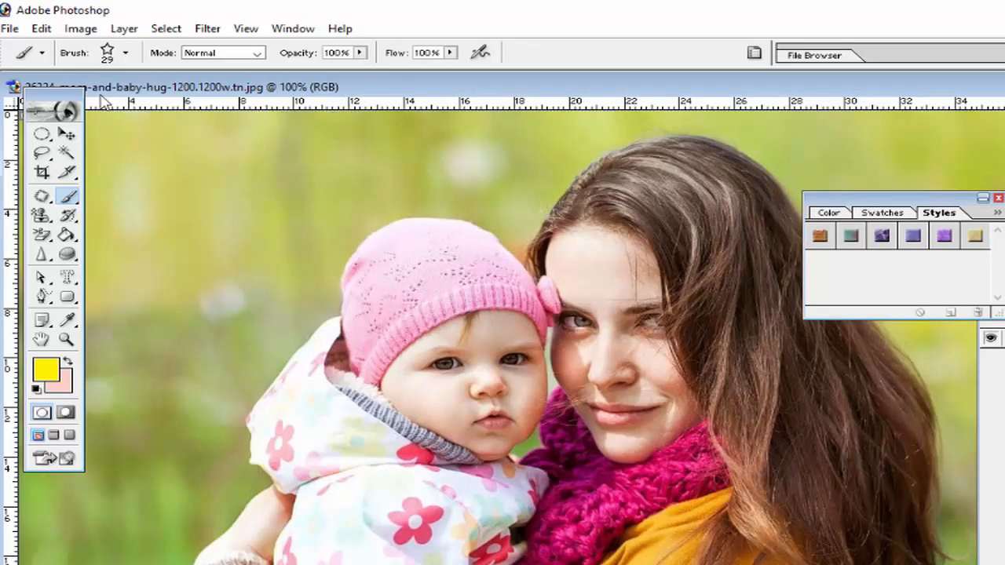
- Create a new 197 by 63 pixel document in RGB Color with white contents and a resolution of 28.35 pixels/cm
{"action": "left_click", "coordinate": [9, 29]}
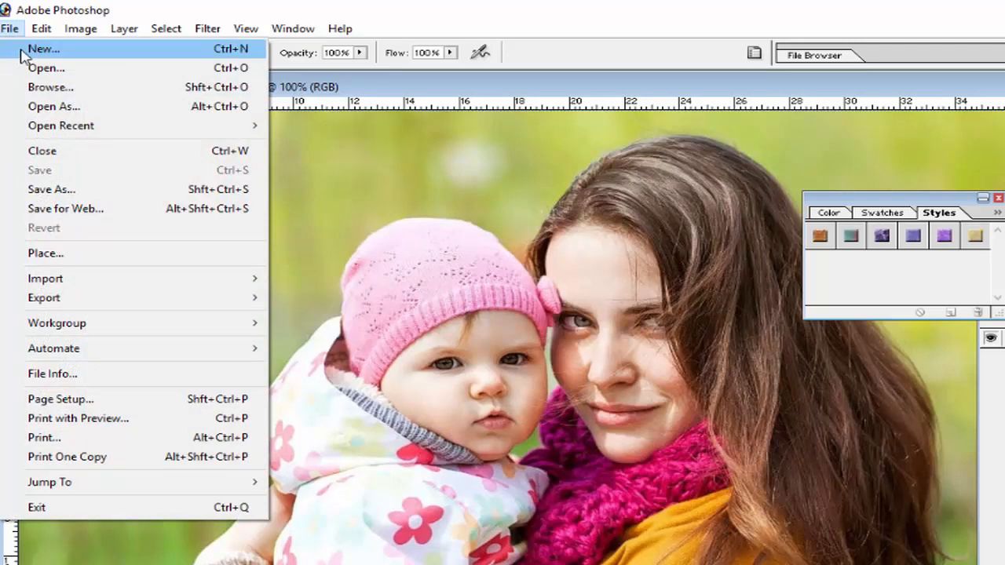
{"action": "left_click", "coordinate": [23, 53]}
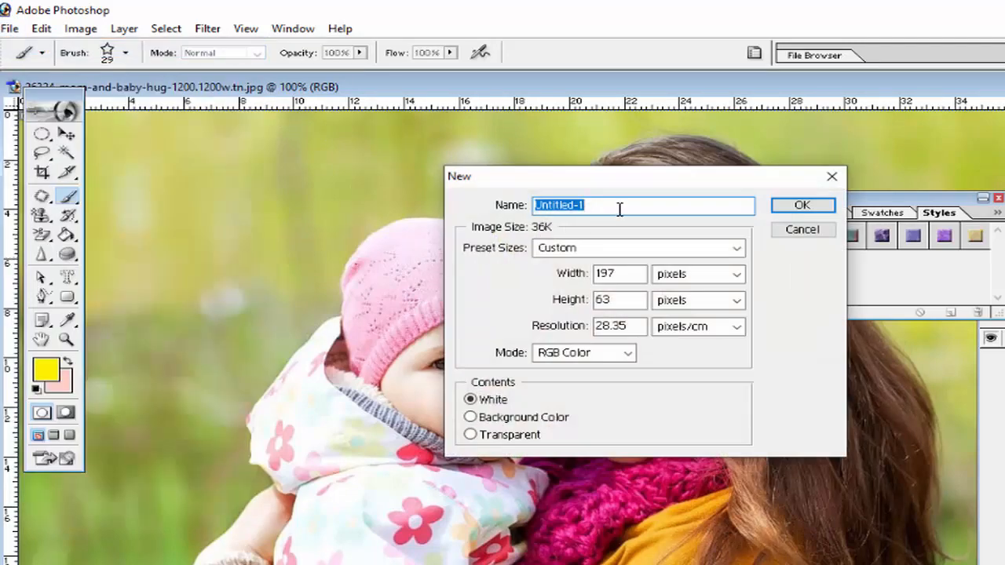
{"action": "left_click_drag", "start_coordinate": [620, 207], "coordinate": [520, 206]}
{"action": "left_click_drag", "start_coordinate": [637, 273], "coordinate": [585, 274]}
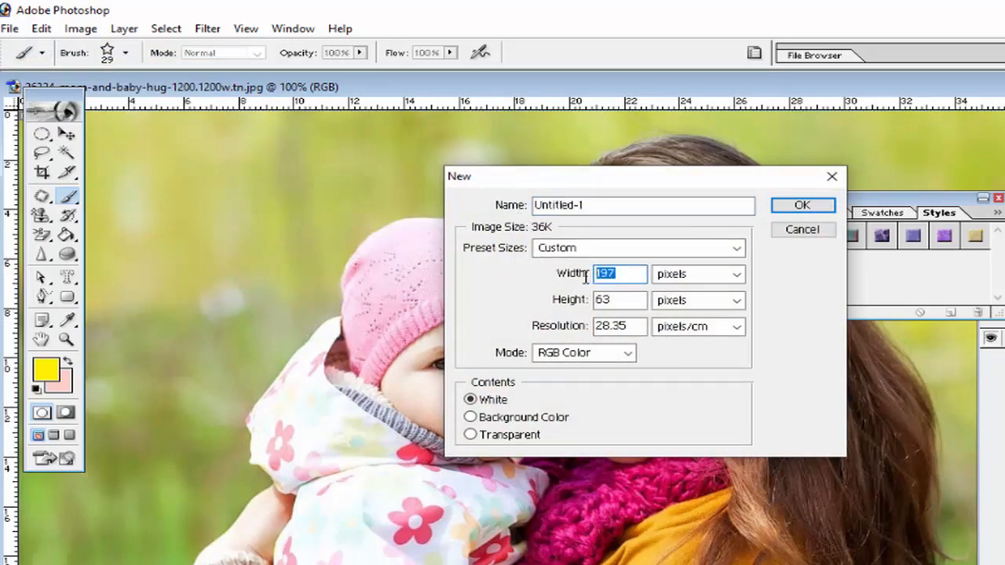
{"action": "left_click_drag", "start_coordinate": [632, 300], "coordinate": [553, 299]}
{"action": "left_click", "coordinate": [671, 276]}
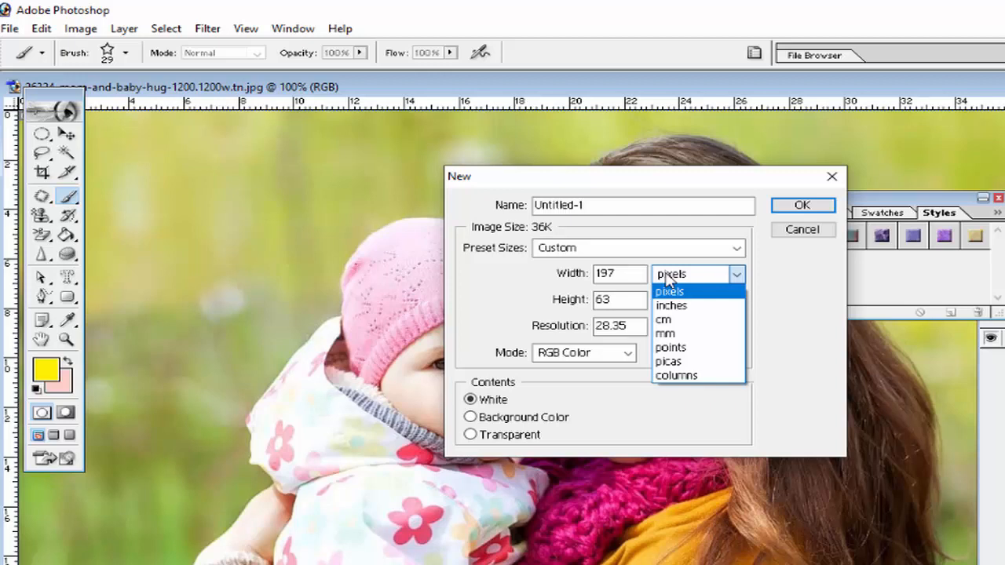
{"action": "left_click", "coordinate": [670, 280]}
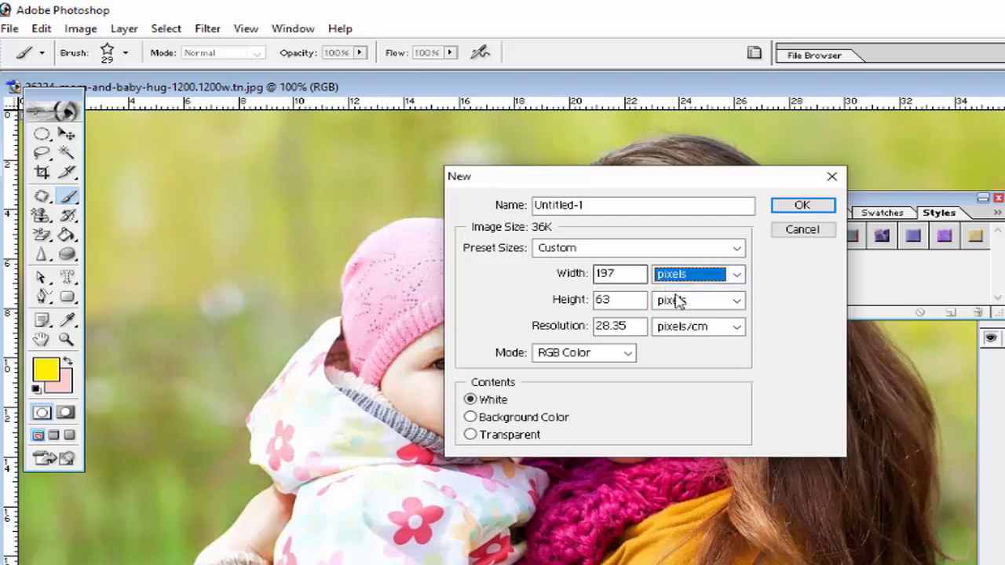
{"action": "left_click", "coordinate": [678, 302]}
{"action": "left_click", "coordinate": [688, 299]}
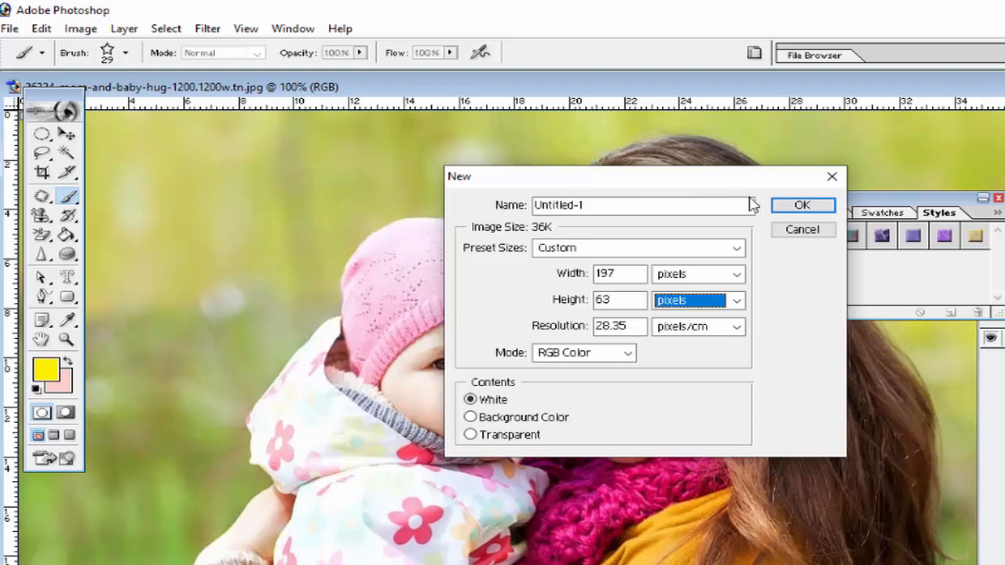
{"action": "left_click", "coordinate": [801, 206]}
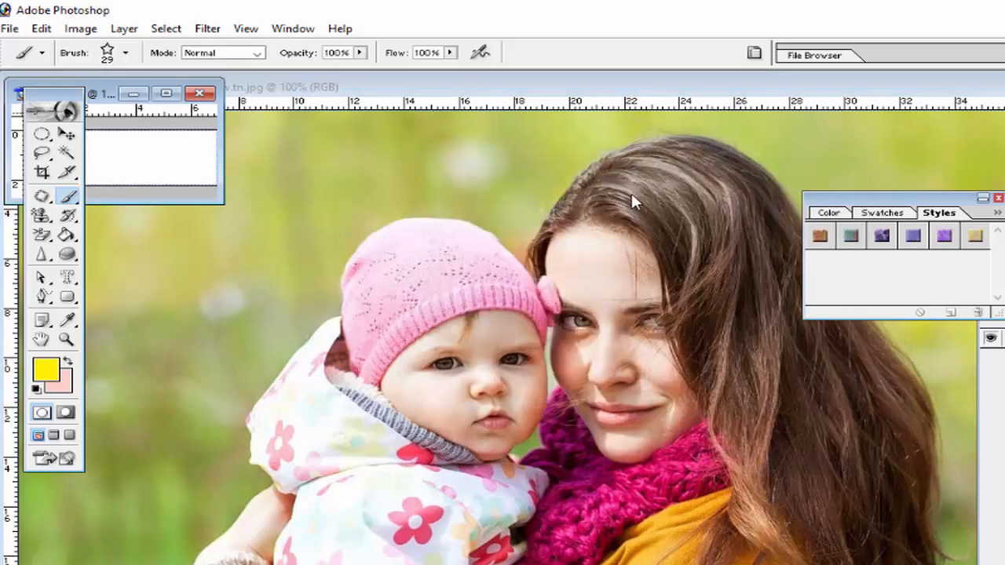
- Move the blank document's window away from the toolbox and close the document
{"action": "left_click_drag", "start_coordinate": [126, 95], "coordinate": [353, 138]}
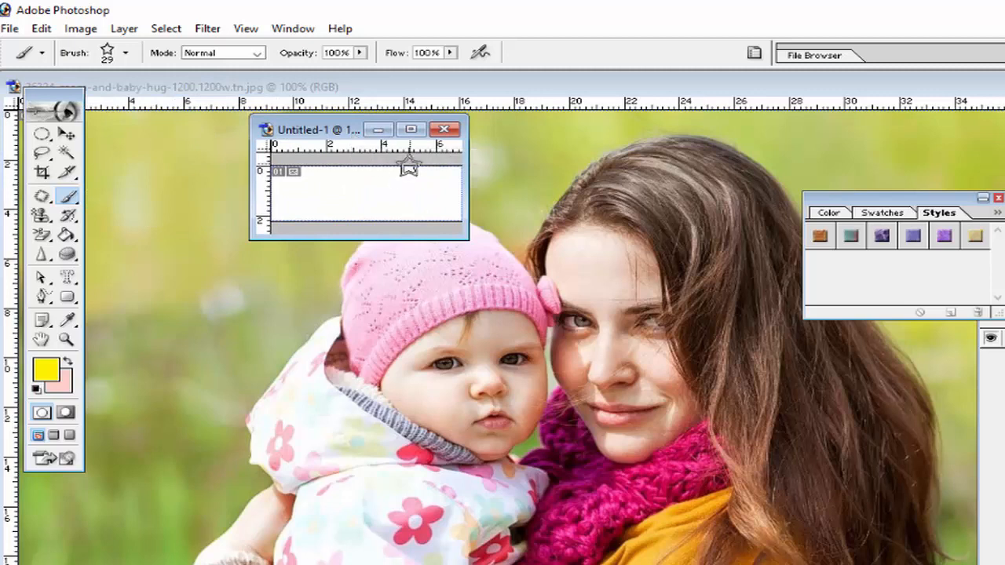
{"action": "left_click", "coordinate": [446, 129]}
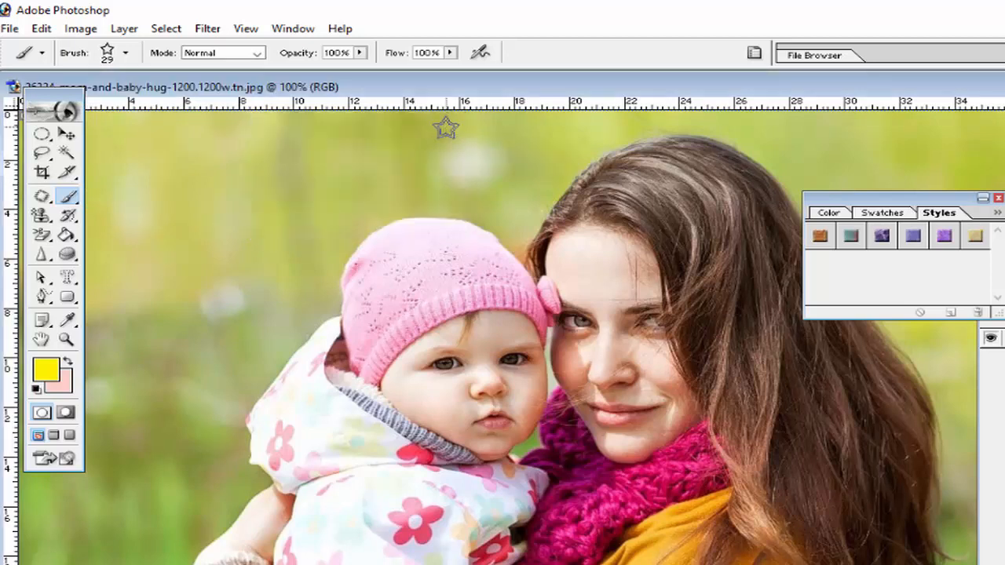
- Examine the Save As options and browse This PC to Local Disk (C:), leaving without saving
{"action": "left_click", "coordinate": [9, 29]}
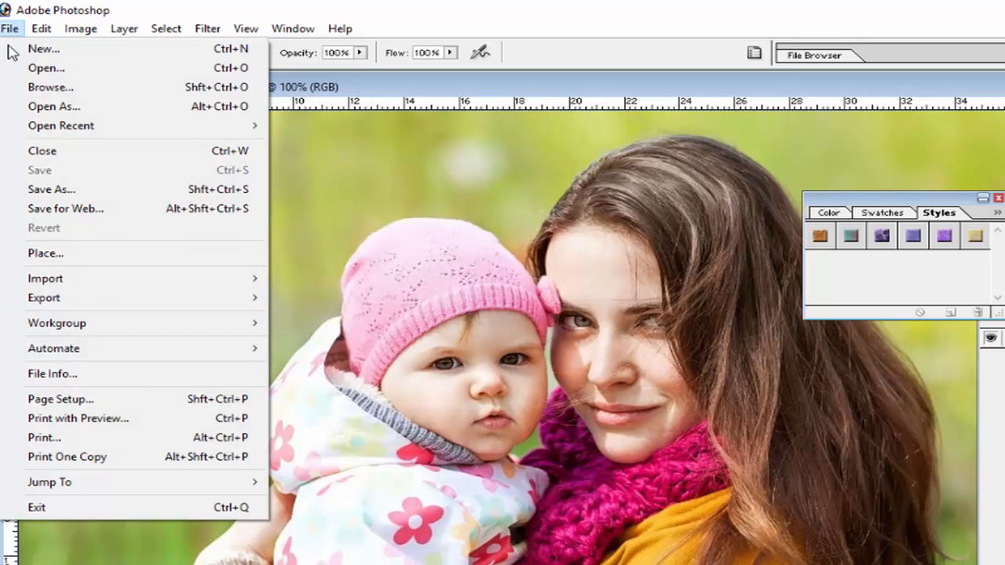
{"action": "left_click", "coordinate": [131, 194]}
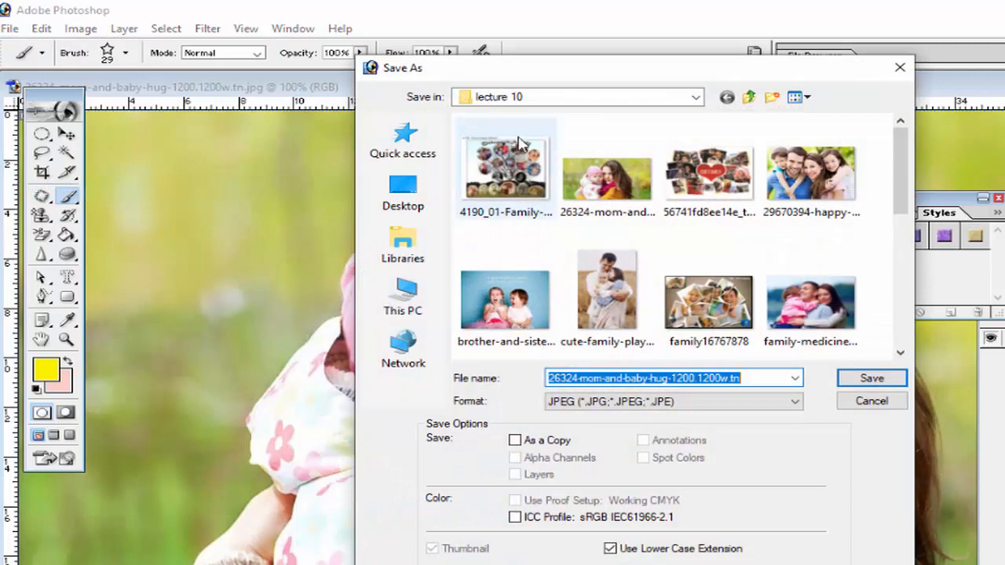
{"action": "left_click_drag", "start_coordinate": [526, 77], "coordinate": [357, 52]}
{"action": "left_click", "coordinate": [349, 79]}
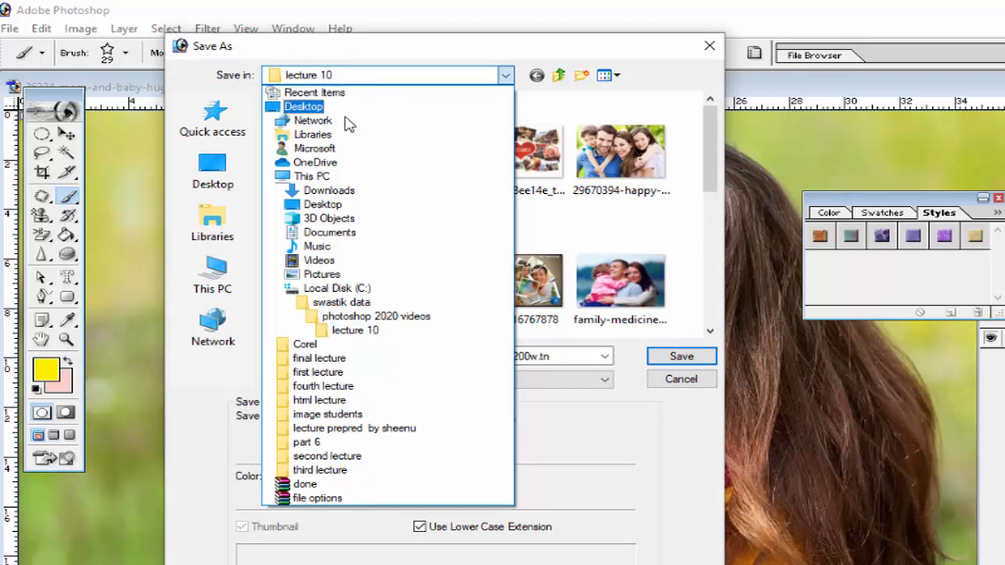
{"action": "left_click", "coordinate": [357, 178]}
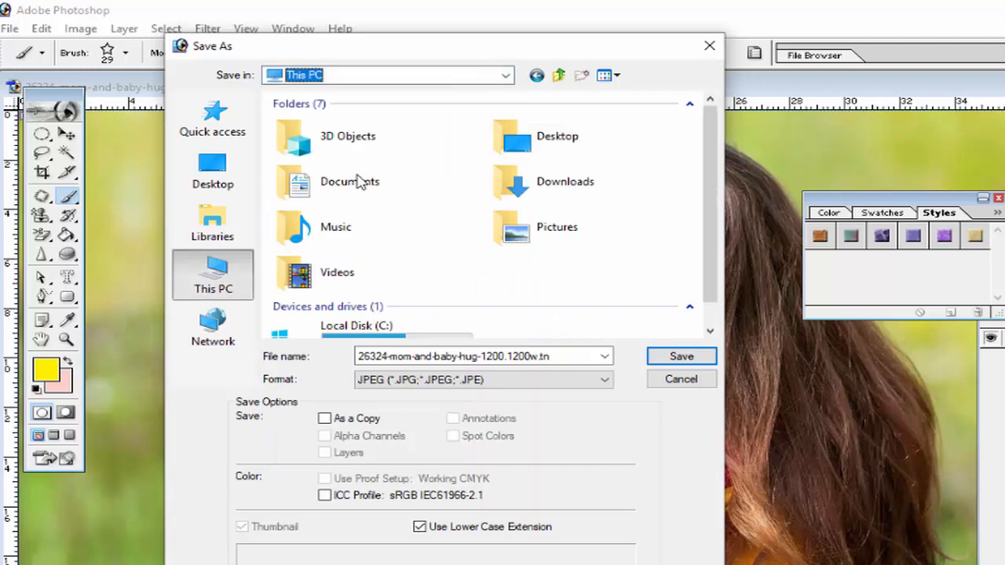
{"action": "scroll", "coordinate": [677, 243], "scroll_direction": "down", "scroll_amount": 1}
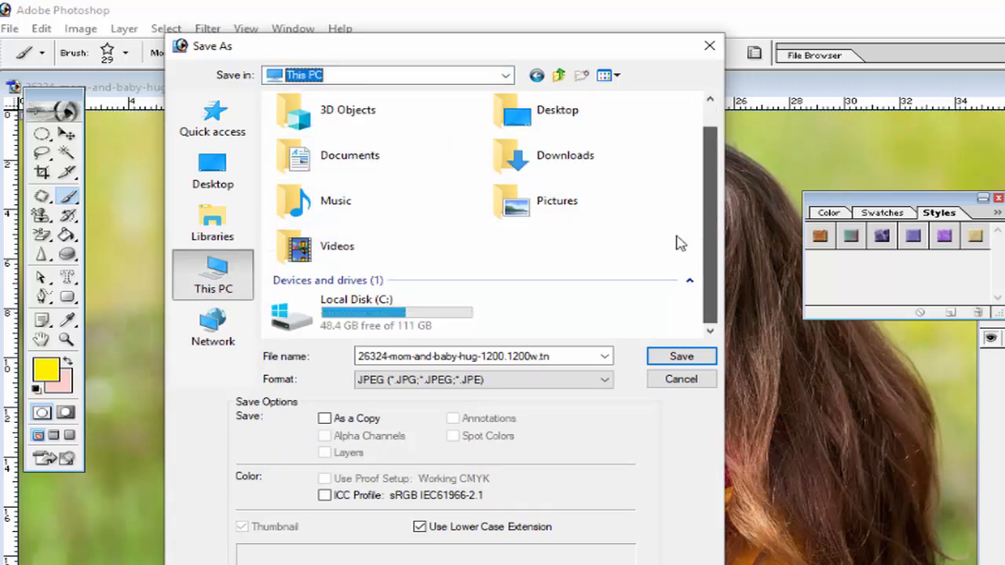
{"action": "left_click", "coordinate": [411, 328]}
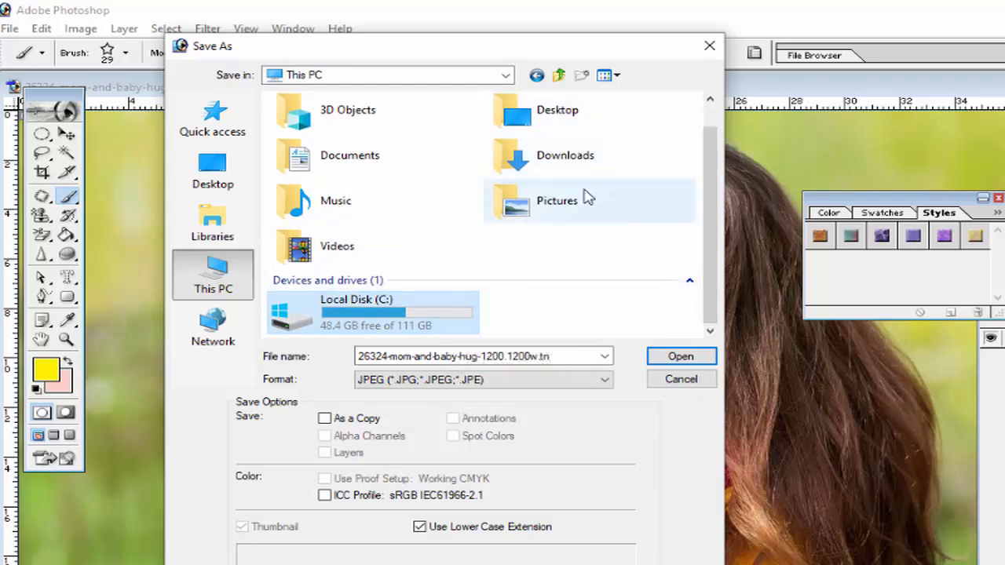
{"action": "left_click", "coordinate": [667, 380]}
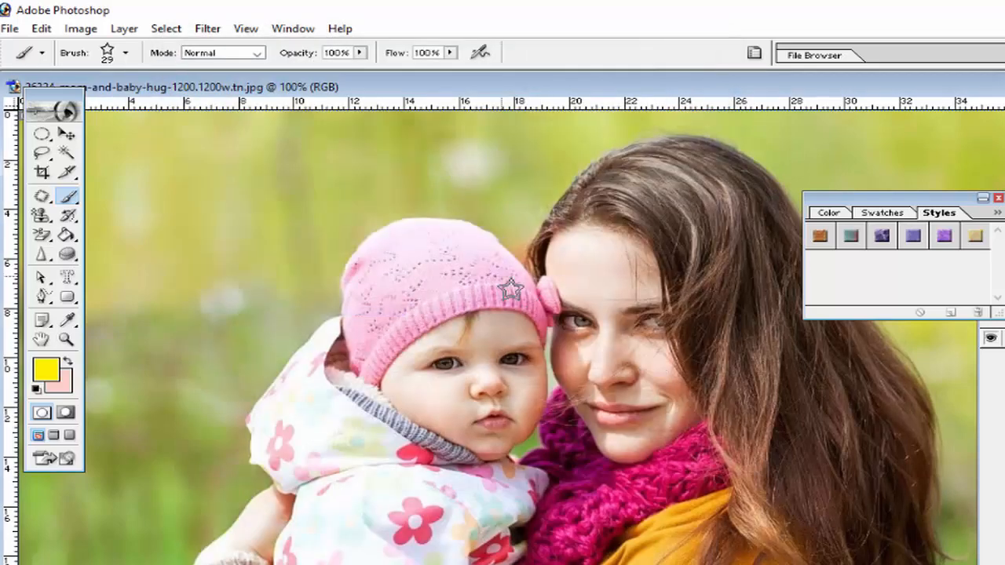
- Open Print with Preview for the photo and examine the position units and the scaled print height and width
{"action": "left_click", "coordinate": [11, 28]}
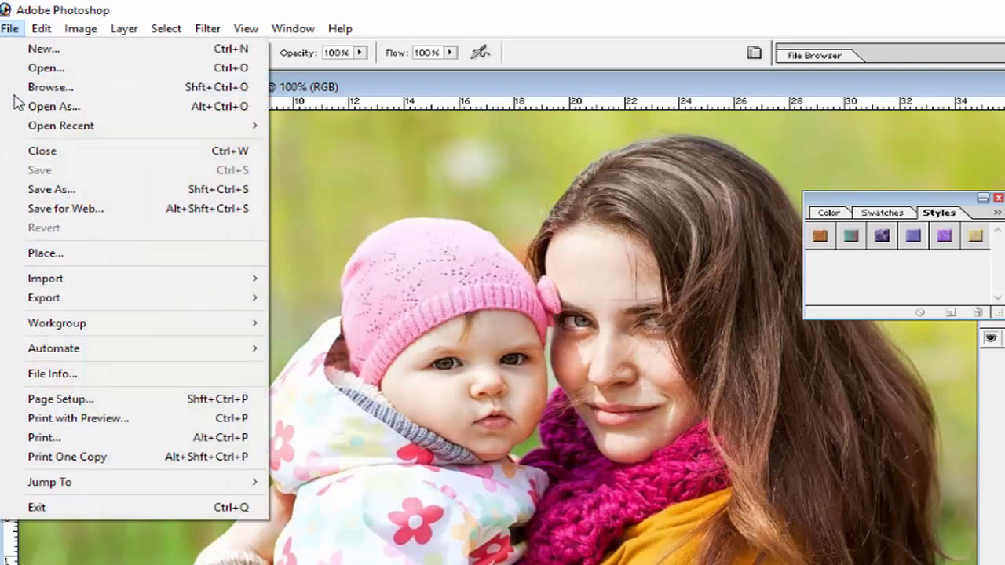
{"action": "left_click", "coordinate": [78, 418]}
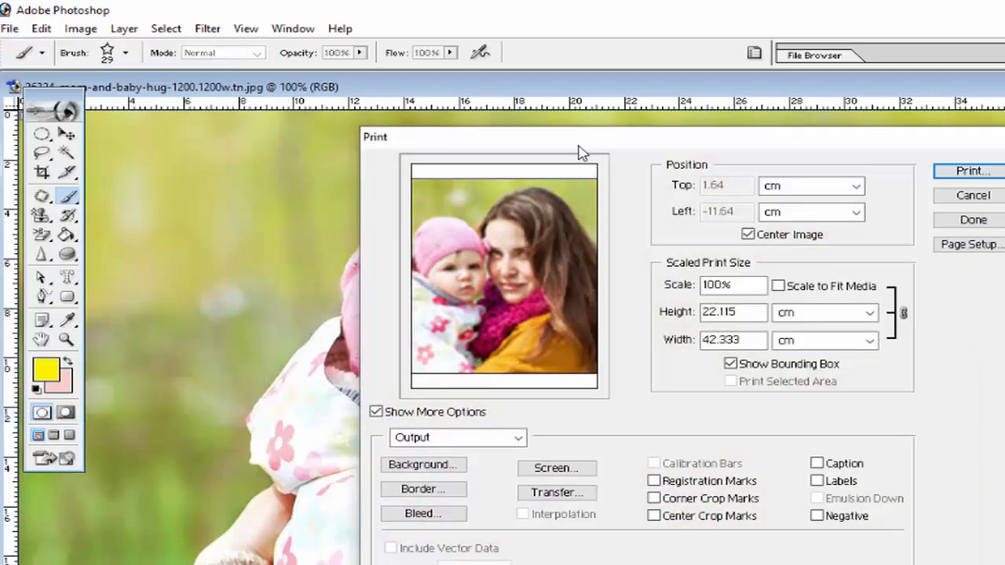
{"action": "left_click_drag", "start_coordinate": [581, 152], "coordinate": [466, 144]}
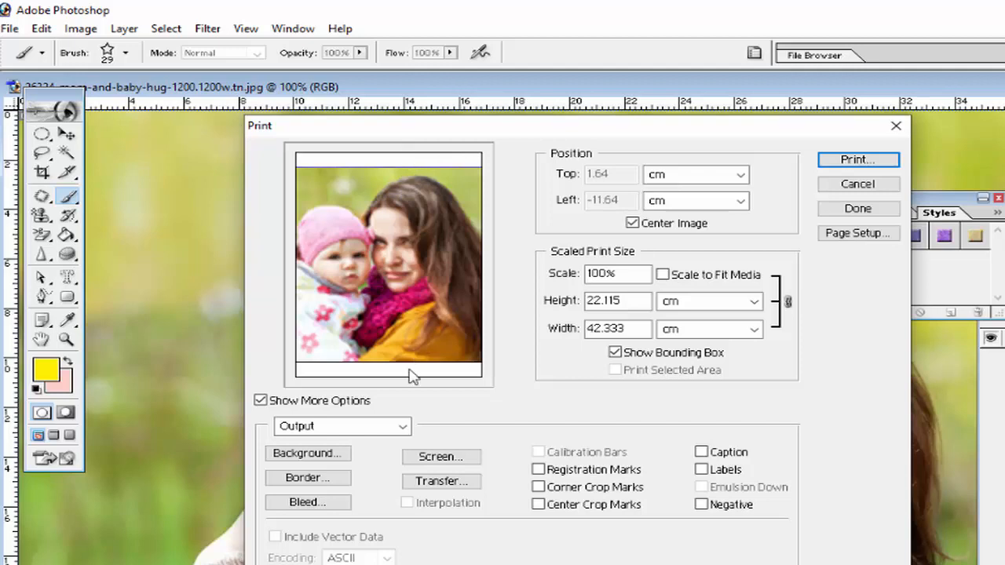
{"action": "left_click", "coordinate": [676, 182]}
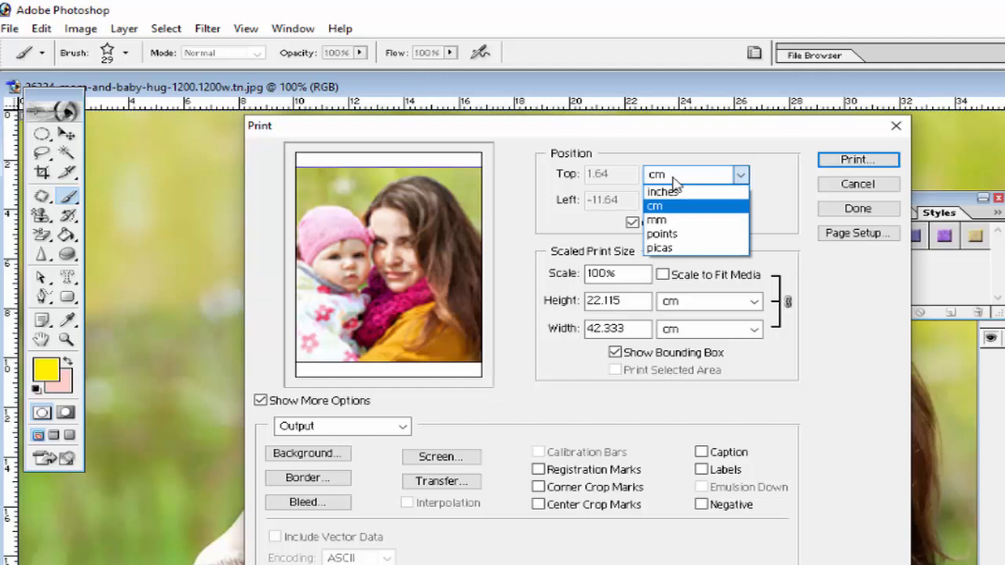
{"action": "left_click", "coordinate": [674, 180]}
{"action": "left_click", "coordinate": [678, 206]}
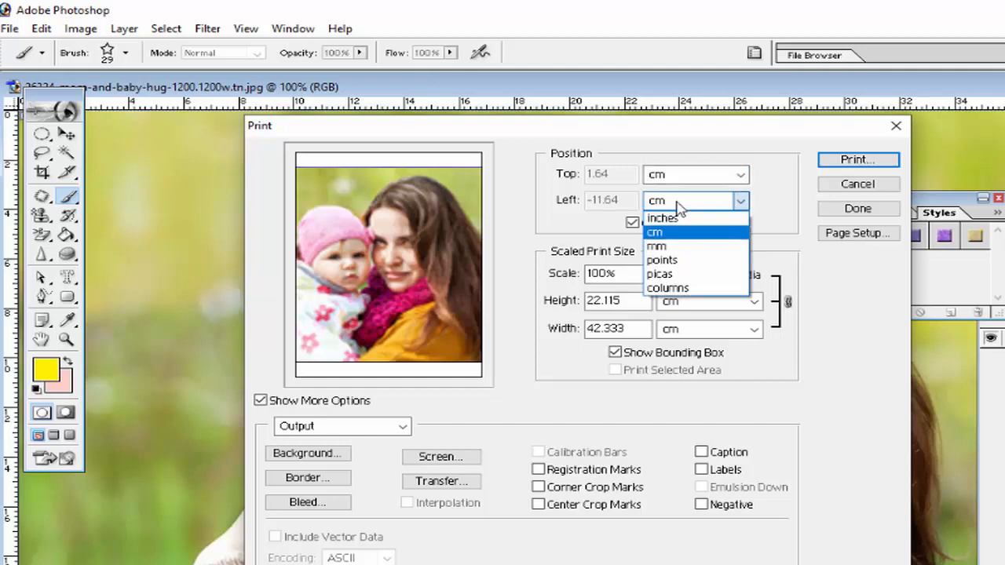
{"action": "left_click", "coordinate": [678, 204]}
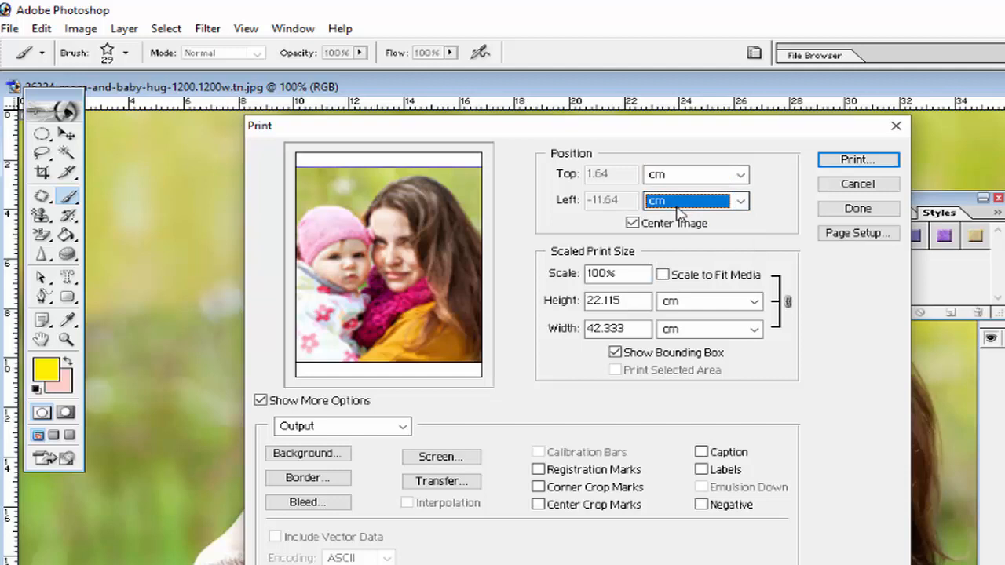
{"action": "left_click_drag", "start_coordinate": [630, 305], "coordinate": [564, 304]}
{"action": "left_click_drag", "start_coordinate": [642, 326], "coordinate": [543, 332]}
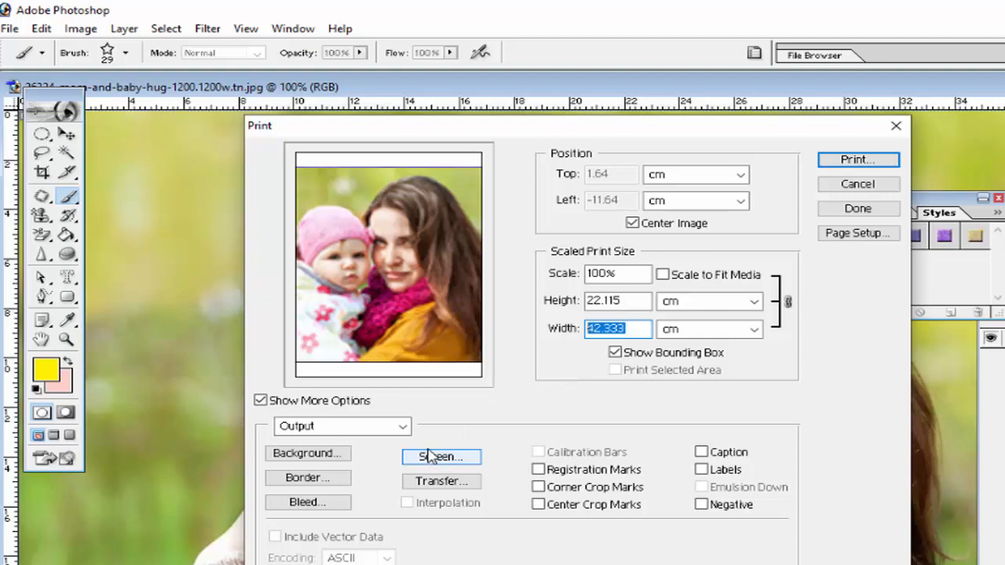
- Set the print background color to red, E32828
{"action": "left_click", "coordinate": [320, 464]}
{"action": "left_click_drag", "start_coordinate": [530, 250], "coordinate": [578, 210]}
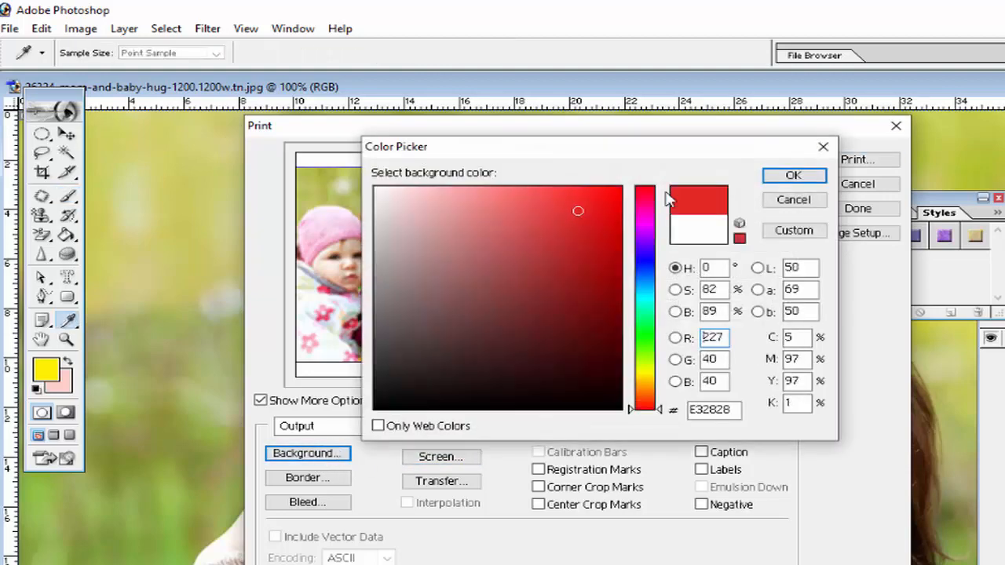
{"action": "left_click", "coordinate": [792, 175]}
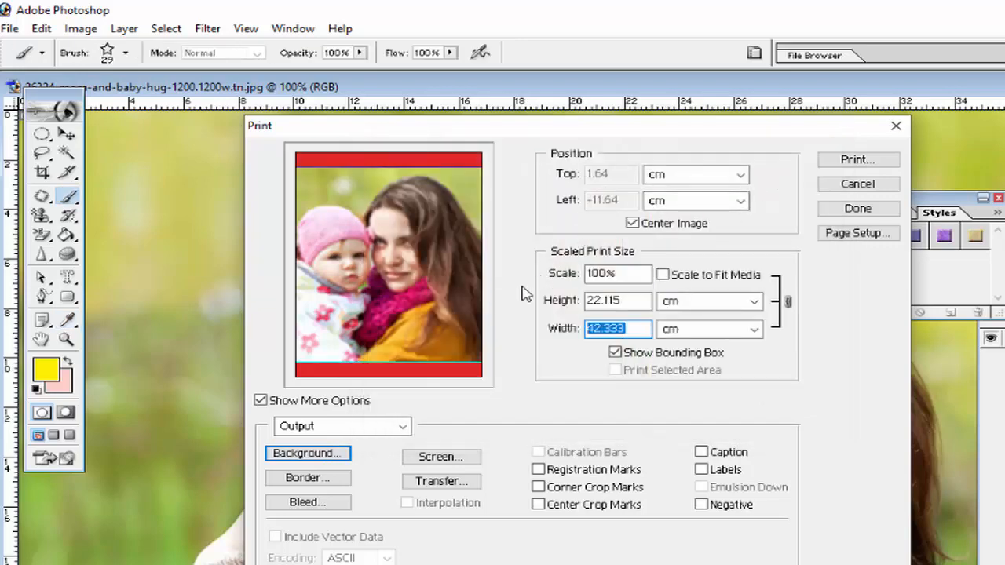
- Set the print border width to 2 points and keep the print preview settings without printing
{"action": "left_click", "coordinate": [330, 485]}
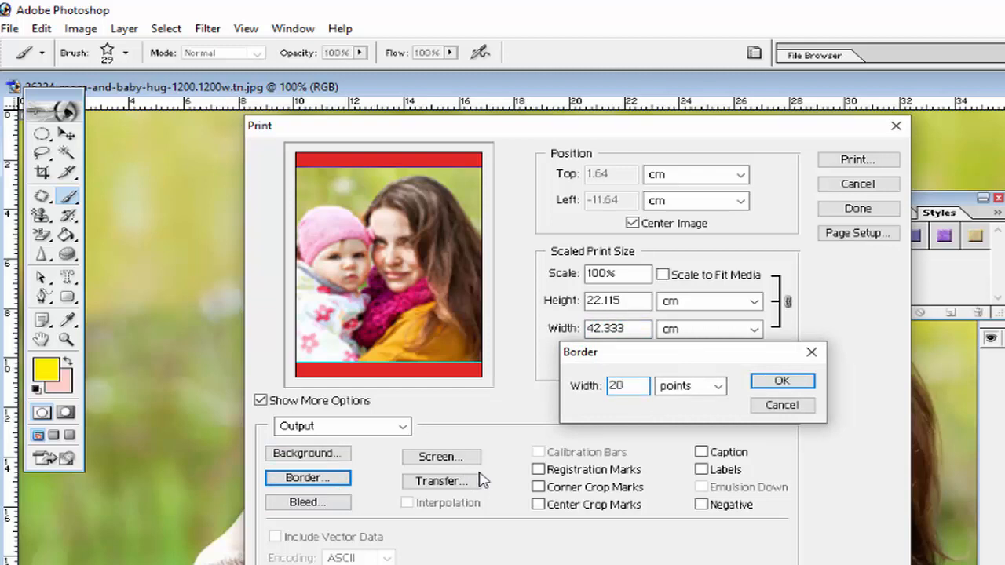
{"action": "left_click", "coordinate": [770, 384]}
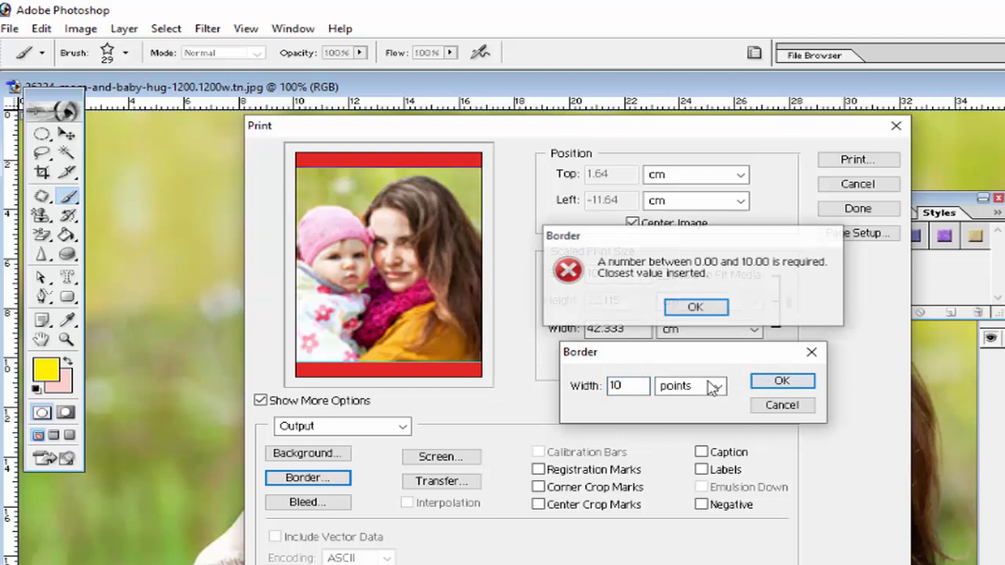
{"action": "left_click", "coordinate": [691, 309]}
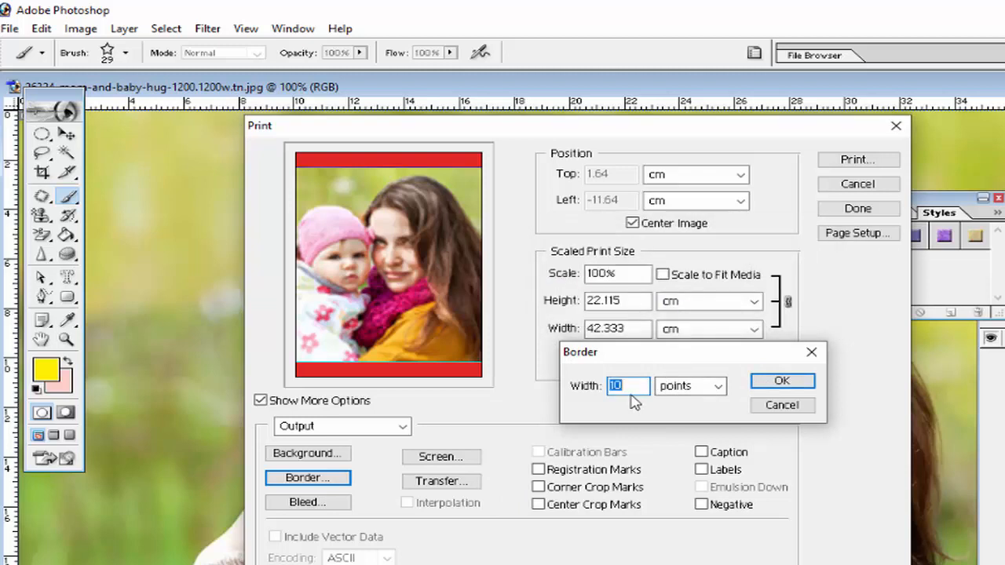
{"action": "type", "text": "2"}
{"action": "left_click", "coordinate": [773, 382]}
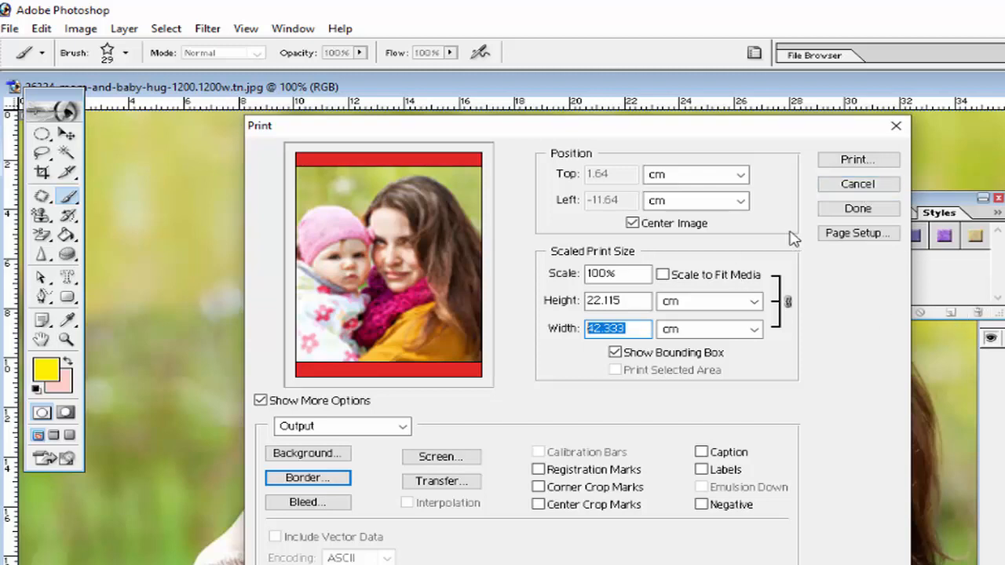
{"action": "left_click", "coordinate": [859, 209]}
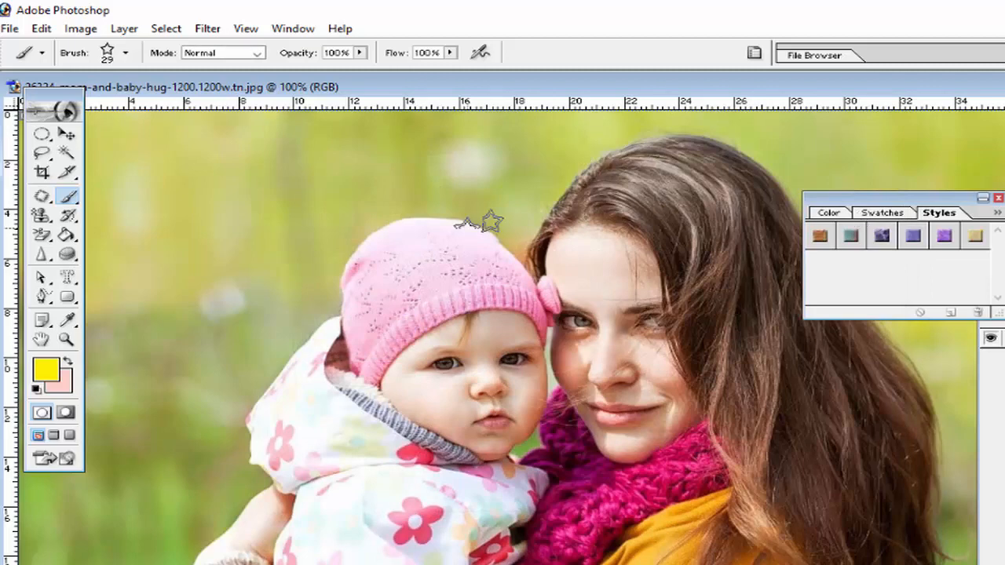
- Open Print for the photo despite the clipping, examine the number of copies and the available printers, and leave without printing
{"action": "left_click", "coordinate": [10, 29]}
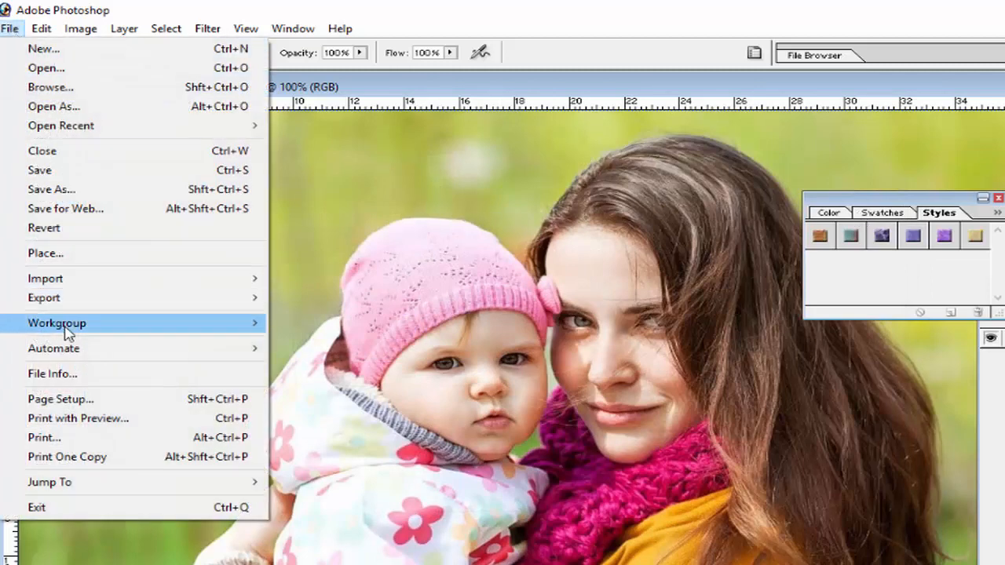
{"action": "left_click", "coordinate": [78, 440]}
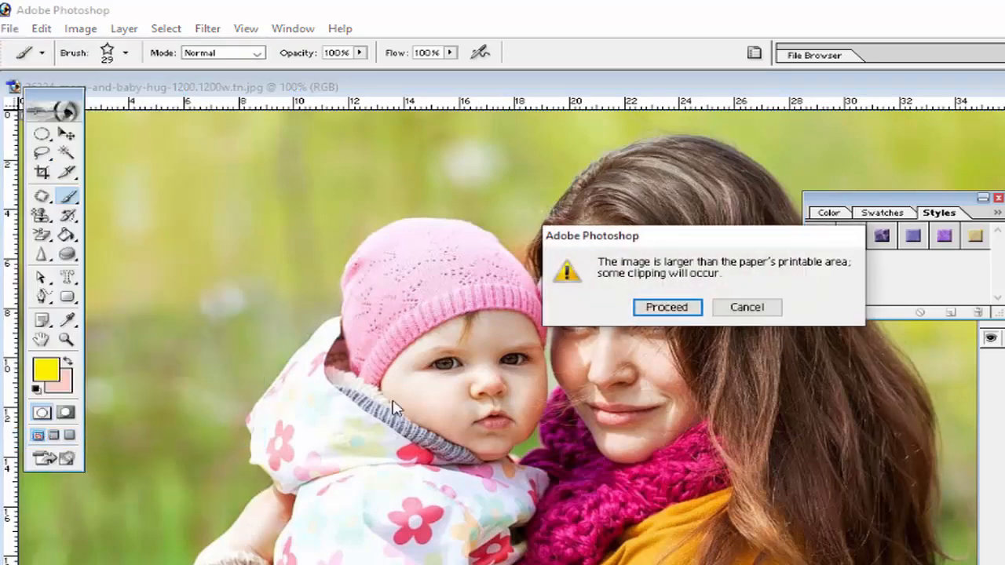
{"action": "left_click", "coordinate": [680, 312]}
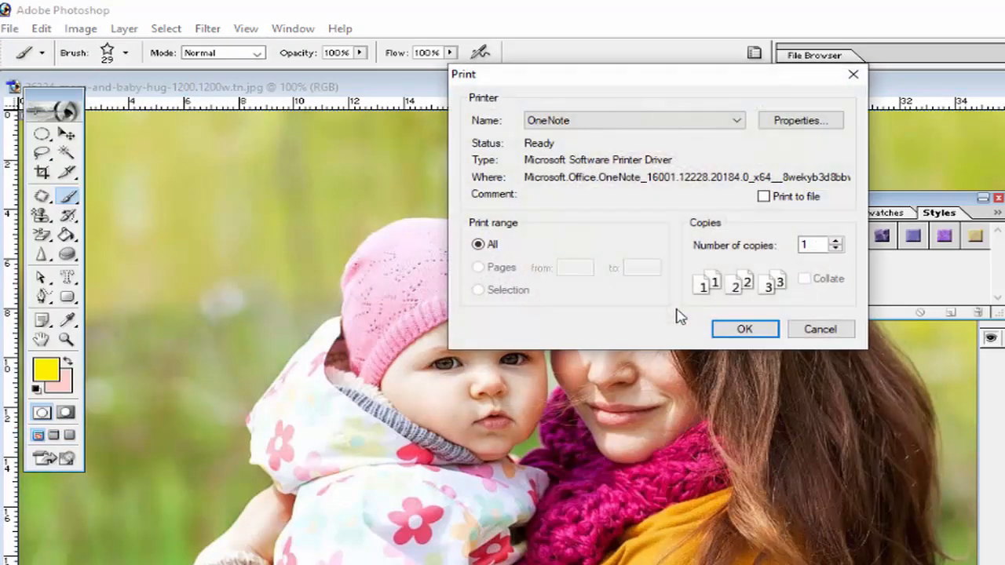
{"action": "left_click_drag", "start_coordinate": [579, 81], "coordinate": [348, 106]}
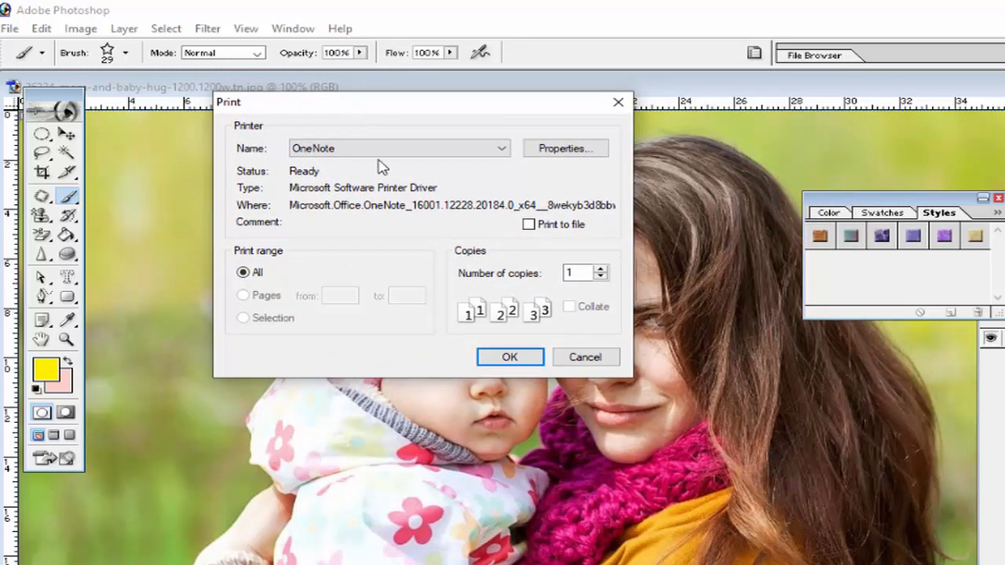
{"action": "left_click", "coordinate": [601, 270]}
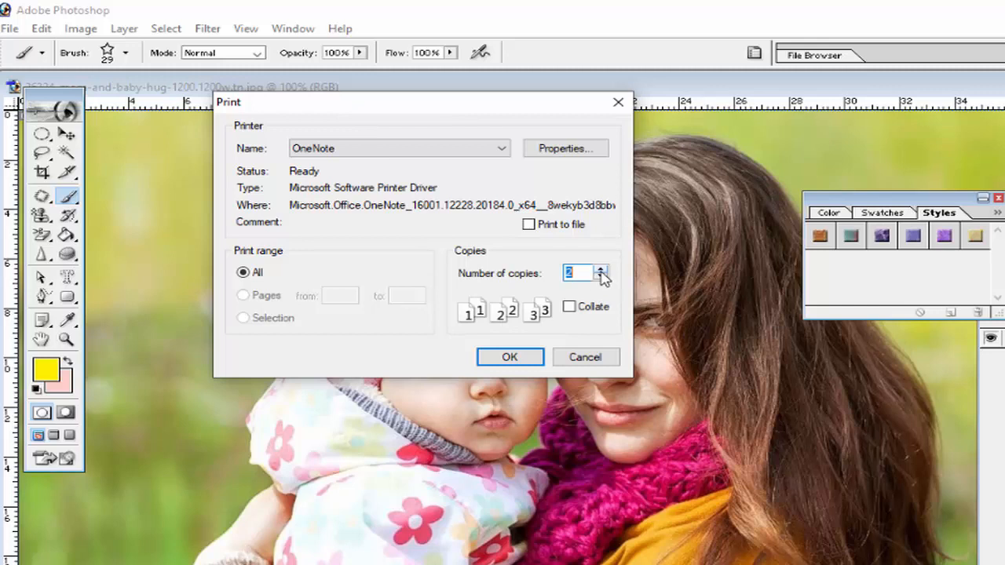
{"action": "left_click", "coordinate": [601, 277]}
{"action": "left_click", "coordinate": [601, 277]}
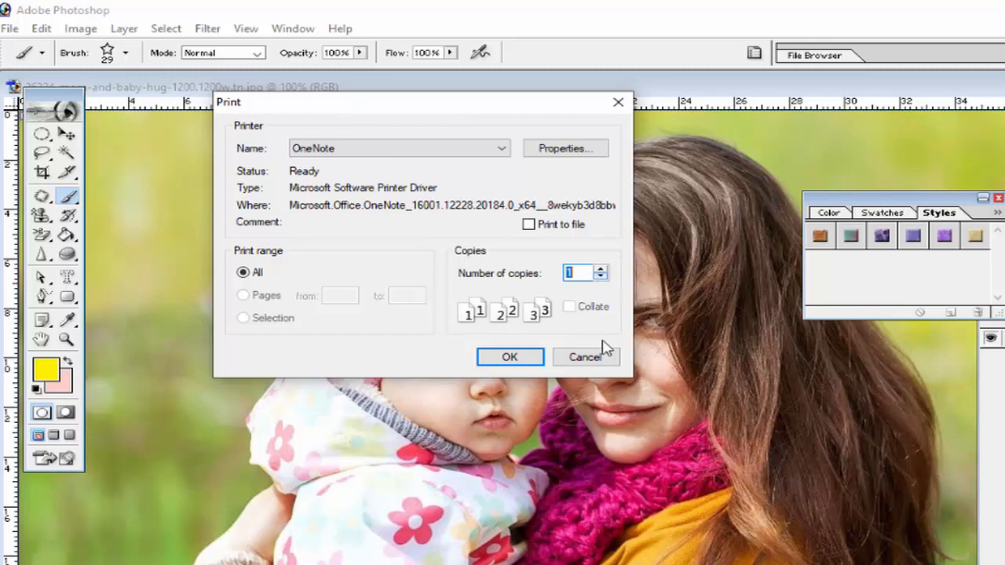
{"action": "left_click", "coordinate": [482, 156]}
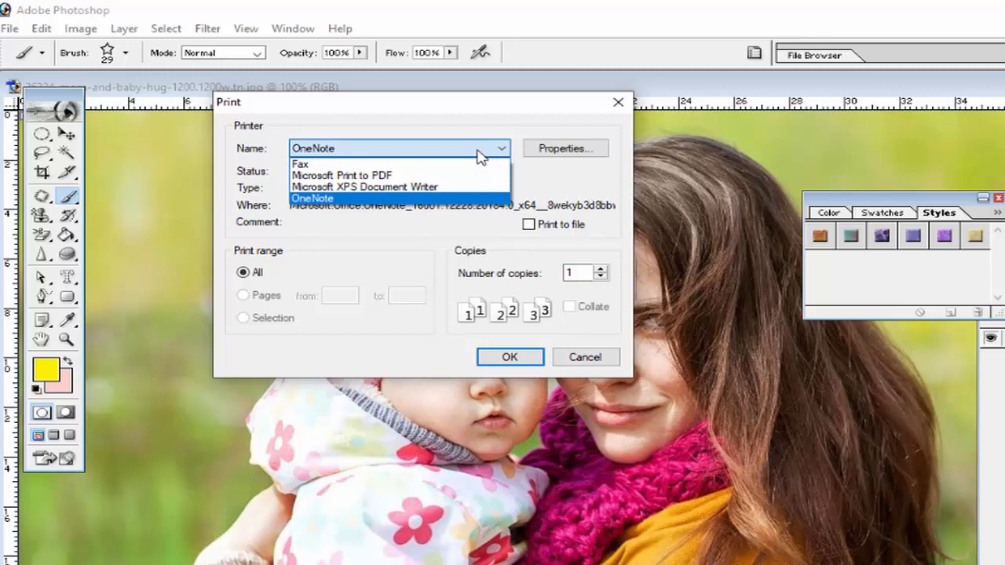
{"action": "left_click", "coordinate": [475, 157]}
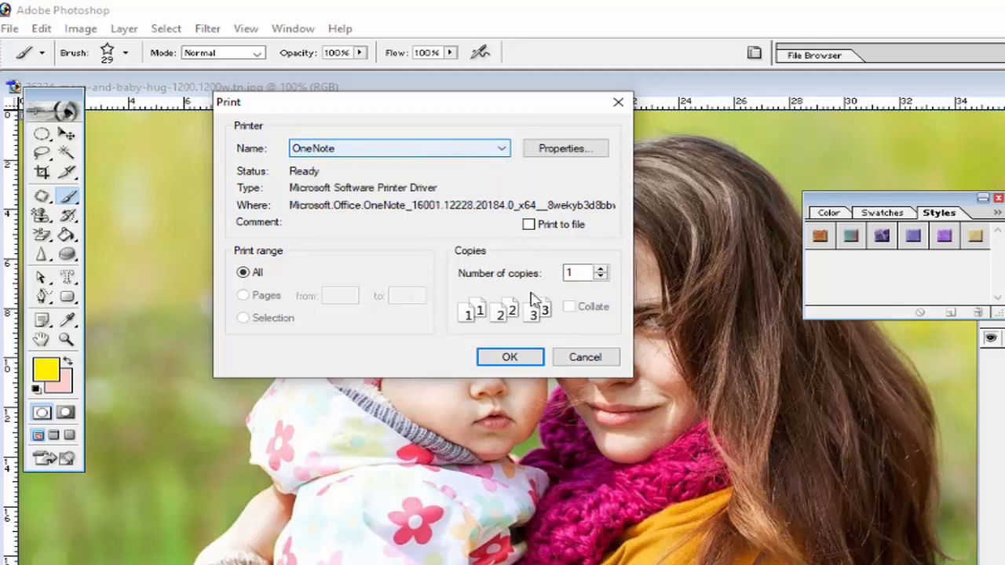
{"action": "left_click", "coordinate": [585, 357]}
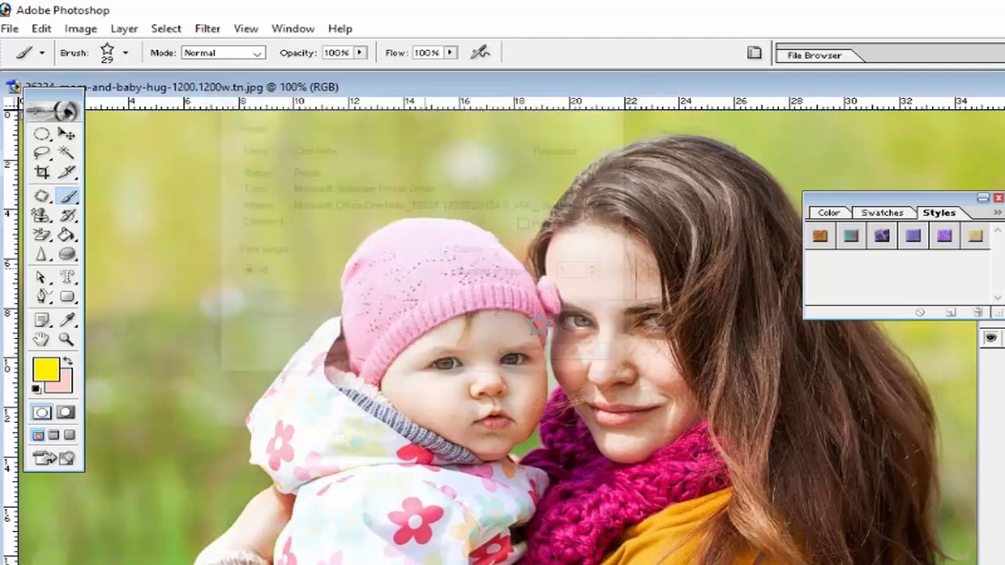
- Move the photo's window clear of the toolbox
{"action": "left_click", "coordinate": [9, 29]}
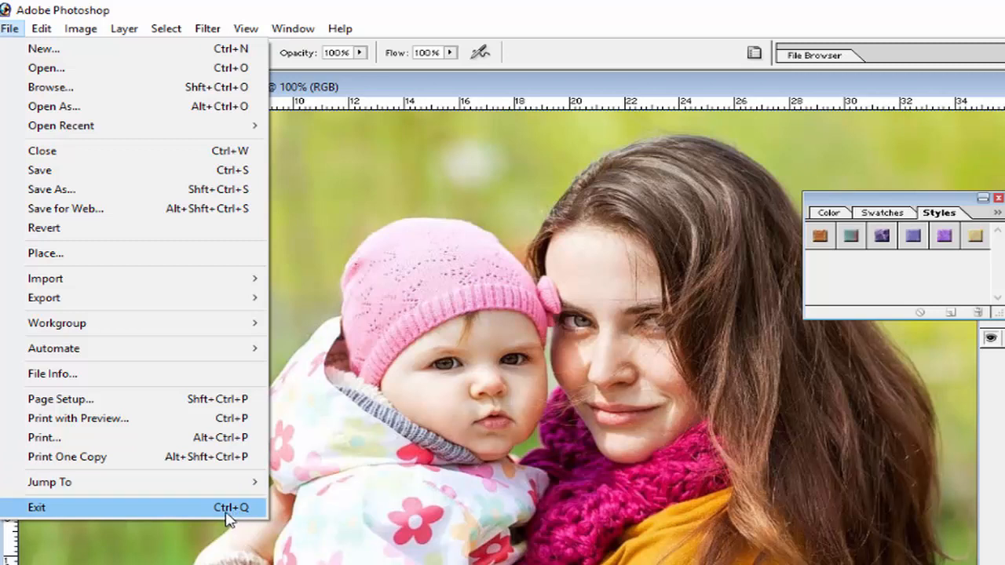
{"action": "left_click", "coordinate": [442, 89]}
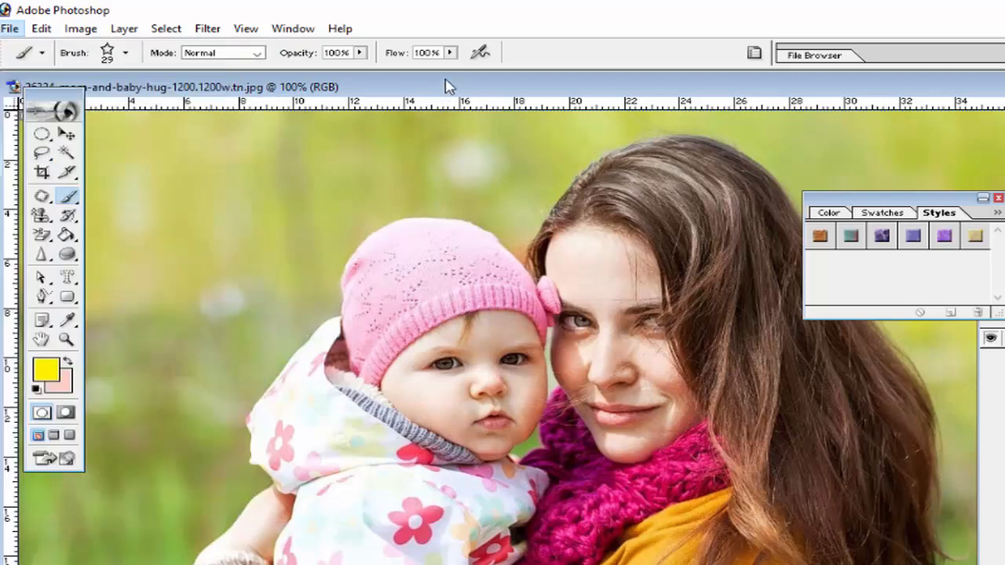
{"action": "left_click_drag", "start_coordinate": [445, 85], "coordinate": [511, 81]}
- Zoom in on the photo in two steps to 300%
{"action": "left_click", "coordinate": [9, 29]}
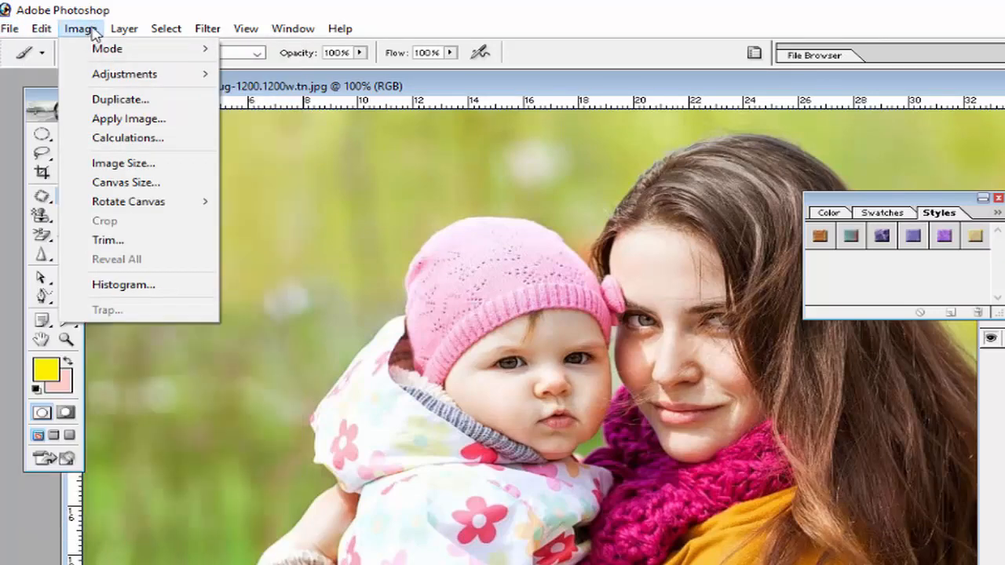
{"action": "mouse_move", "coordinate": [246, 32]}
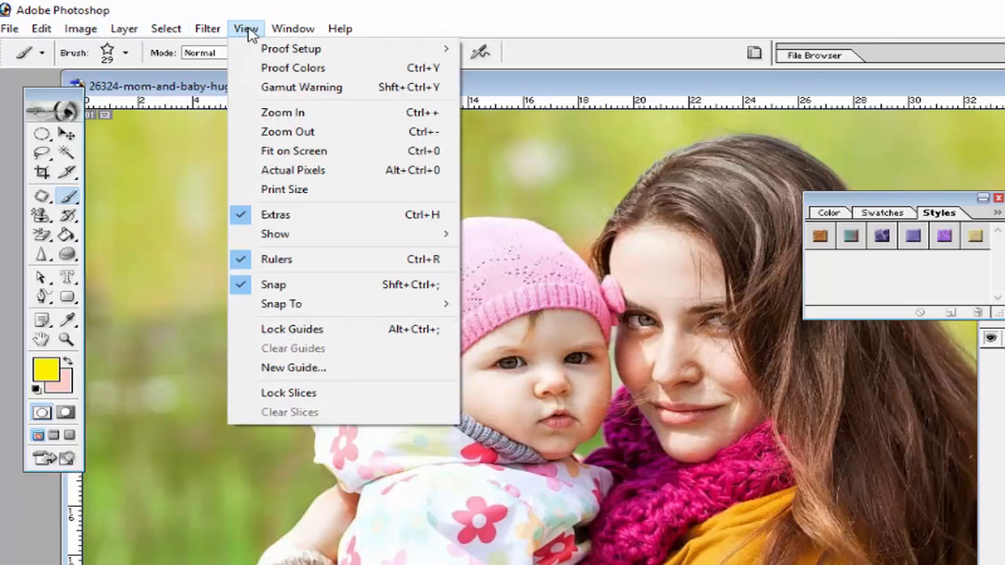
{"action": "left_click", "coordinate": [286, 115]}
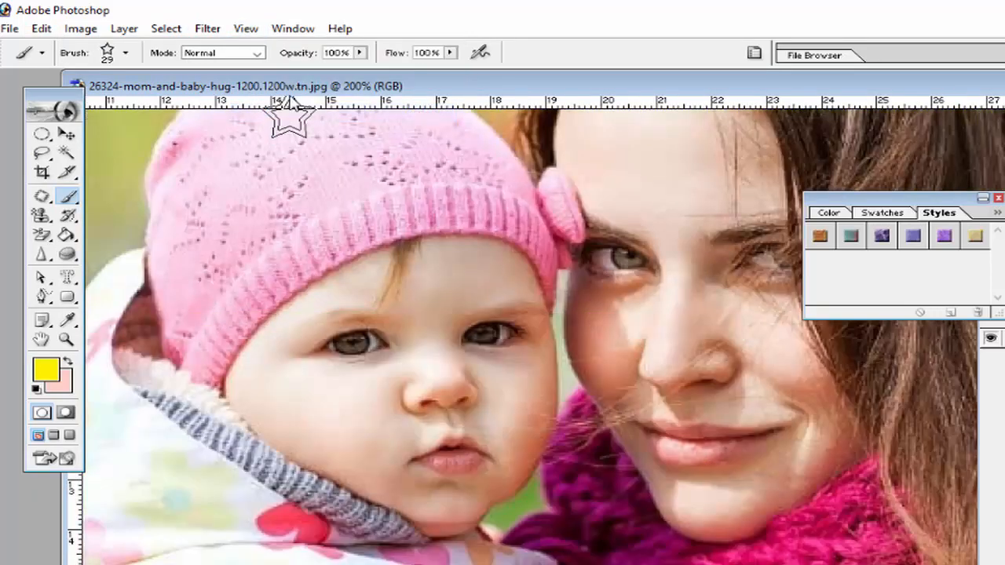
{"action": "left_click", "coordinate": [246, 29]}
{"action": "left_click", "coordinate": [275, 115]}
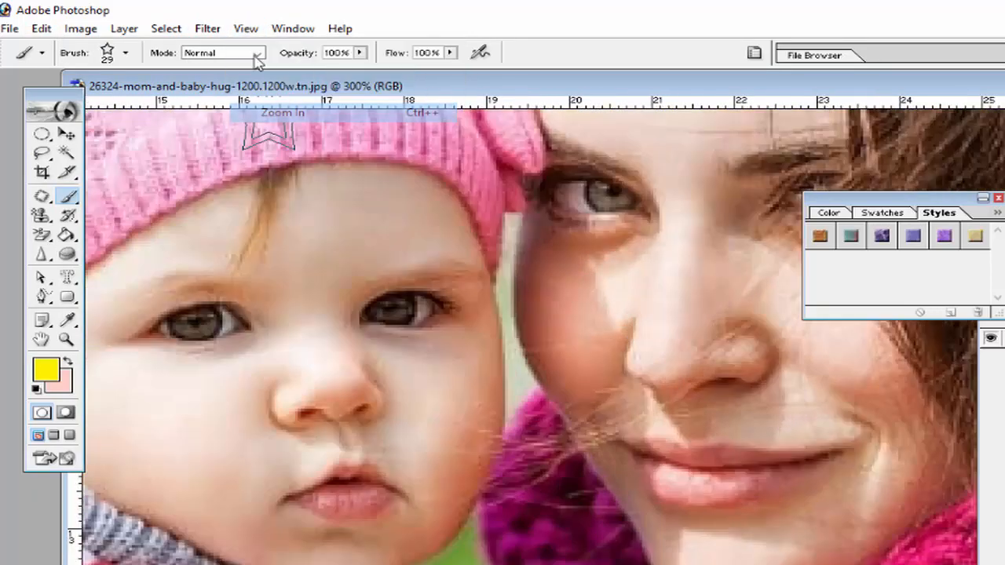
- Zoom out from the photo in three steps to 66.7%
{"action": "left_click", "coordinate": [244, 29]}
{"action": "left_click", "coordinate": [284, 133]}
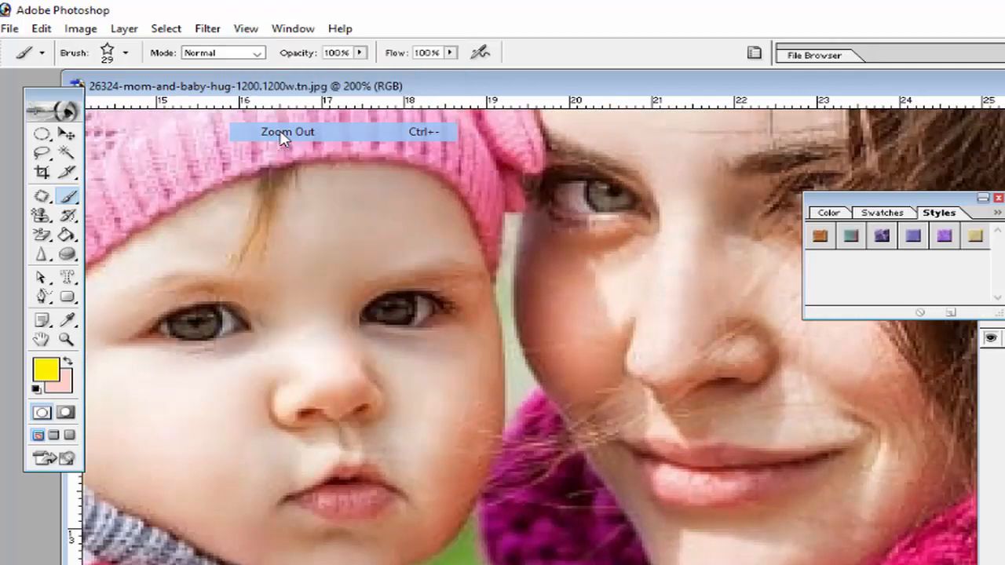
{"action": "left_click", "coordinate": [245, 29]}
{"action": "left_click", "coordinate": [276, 131]}
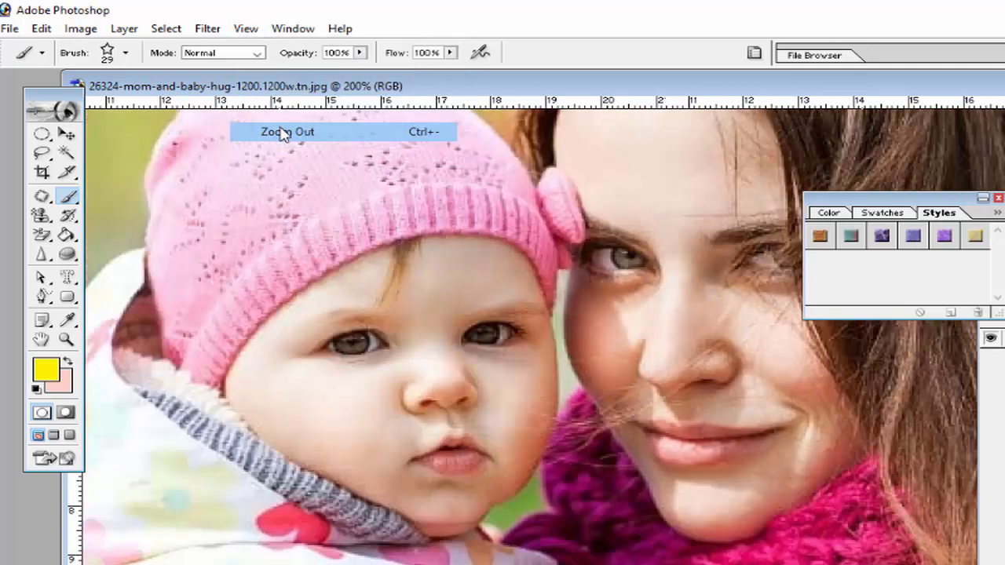
{"action": "left_click", "coordinate": [246, 29]}
{"action": "left_click", "coordinate": [280, 132]}
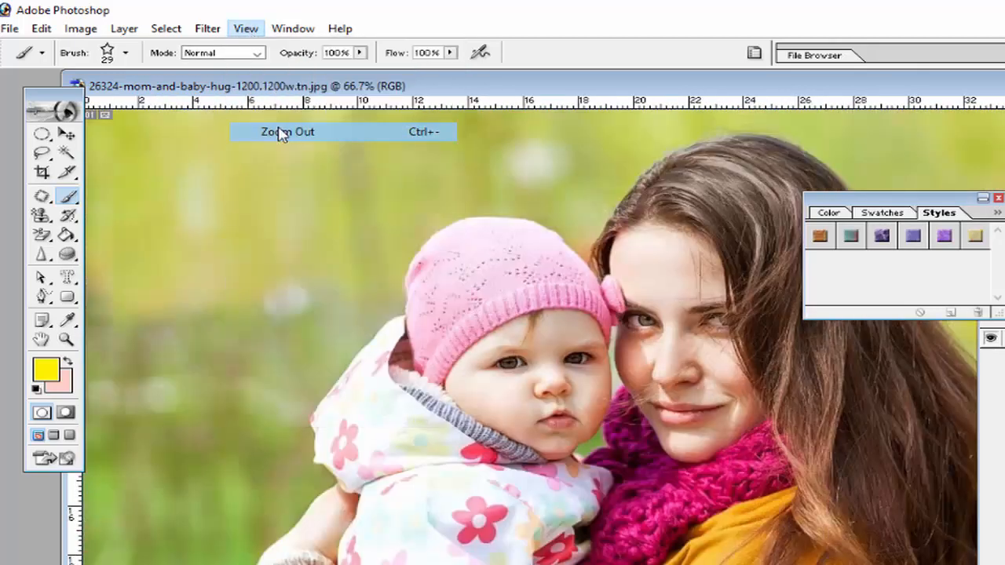
- Fit the photo on the screen and display it at its actual pixels
{"action": "left_click", "coordinate": [207, 30]}
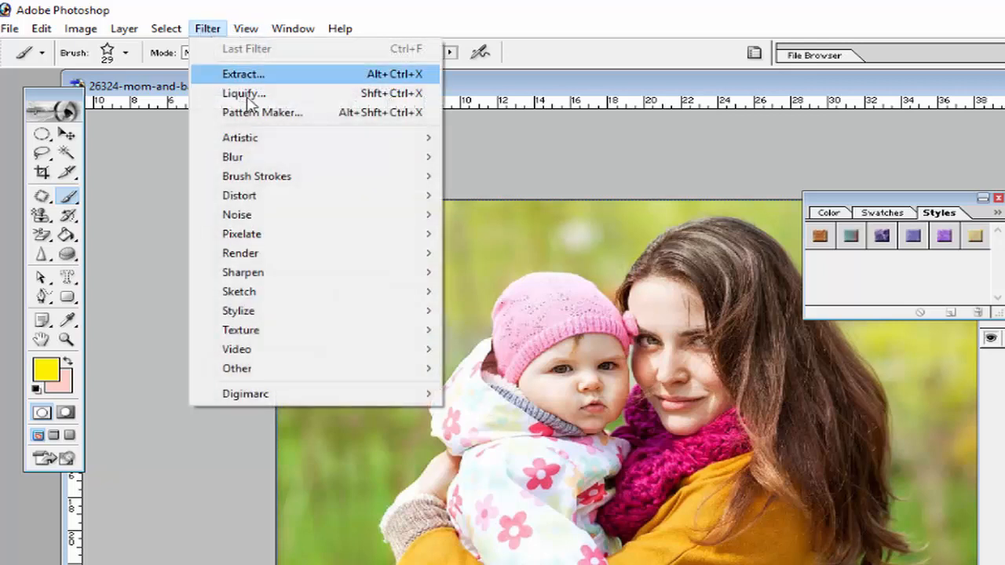
{"action": "left_click", "coordinate": [246, 29]}
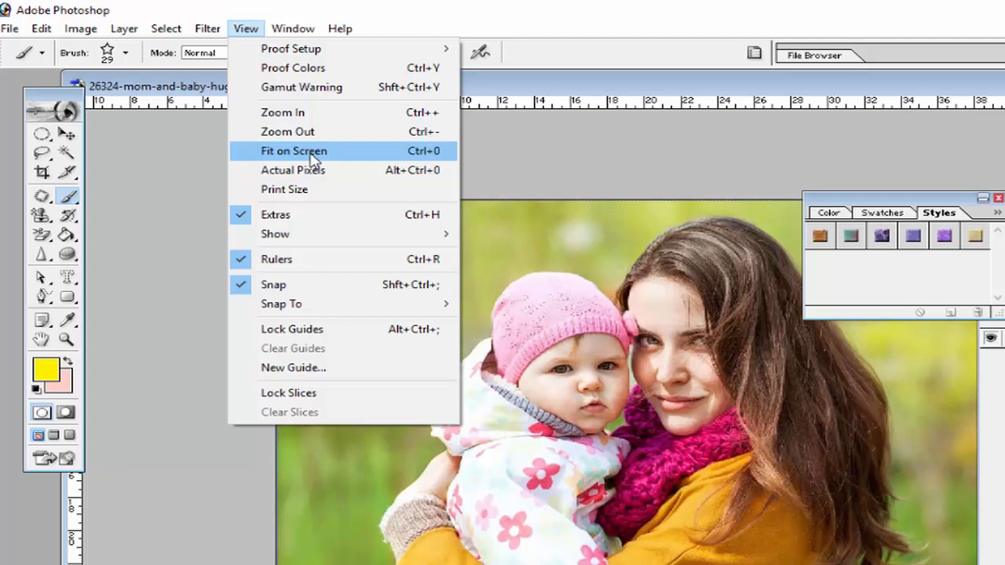
{"action": "left_click", "coordinate": [312, 159]}
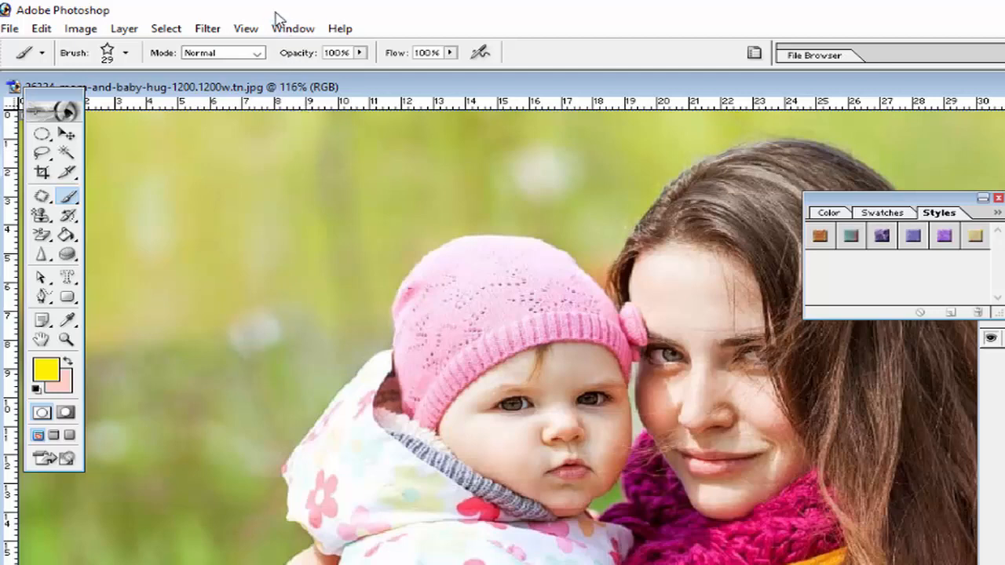
{"action": "left_click", "coordinate": [253, 30]}
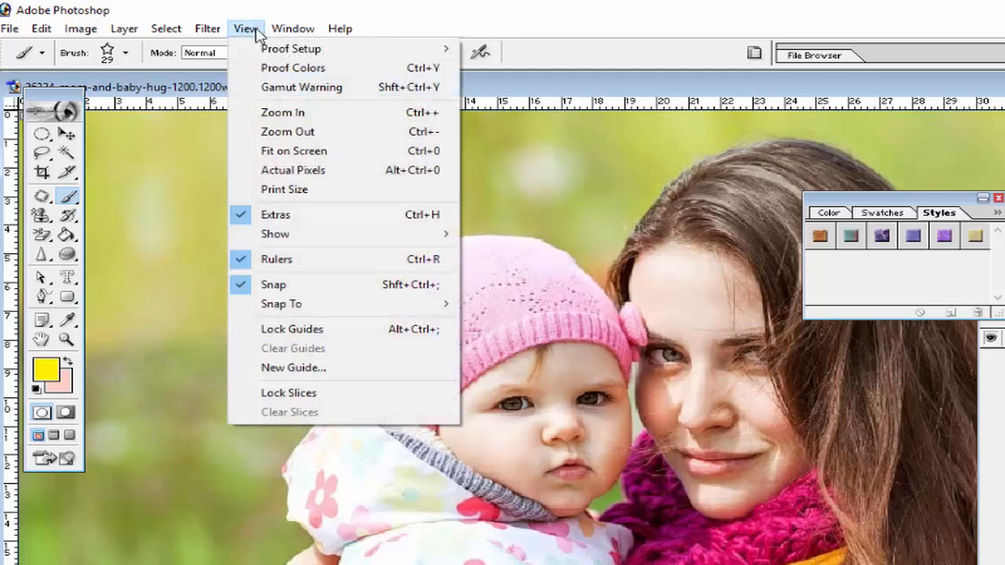
{"action": "left_click", "coordinate": [289, 171]}
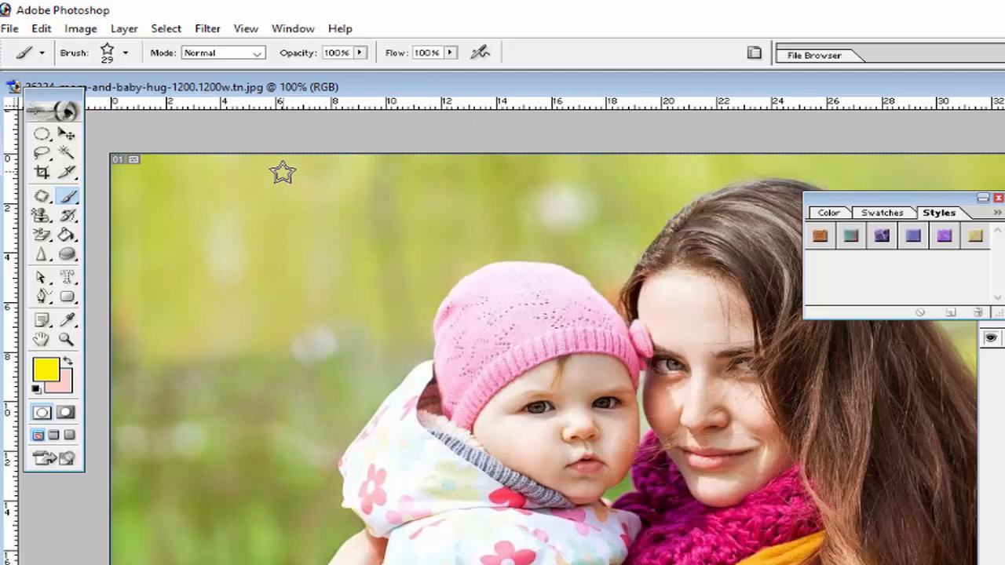
- Display the photo at its print size, zooming out once to 66.7% in between for comparison
{"action": "left_click", "coordinate": [246, 29]}
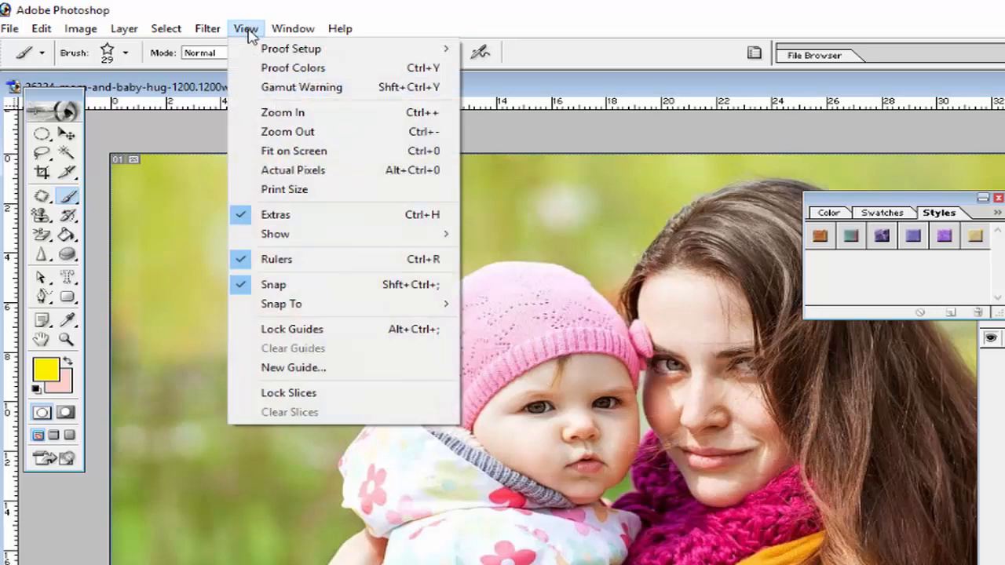
{"action": "left_click", "coordinate": [295, 192]}
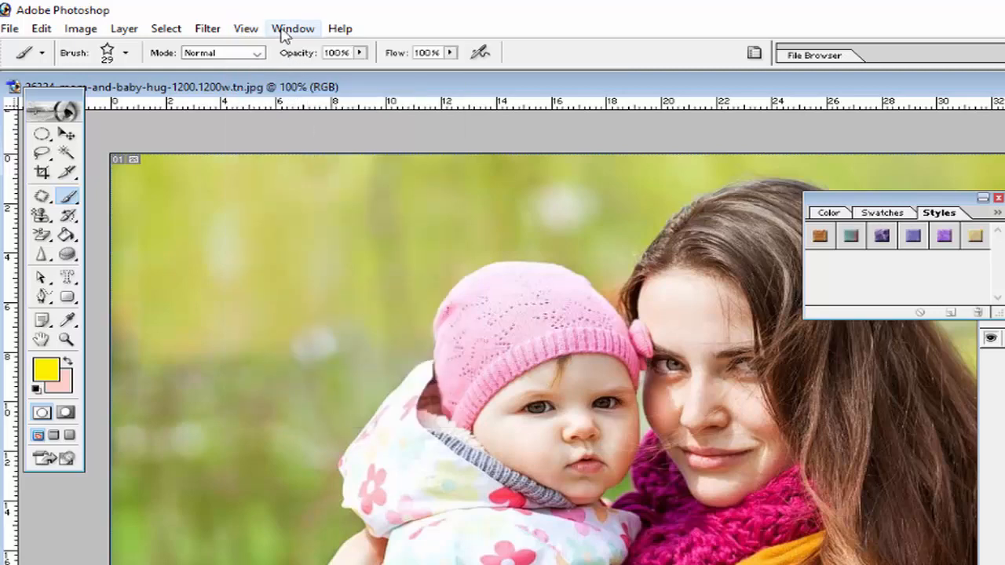
{"action": "left_click", "coordinate": [257, 30]}
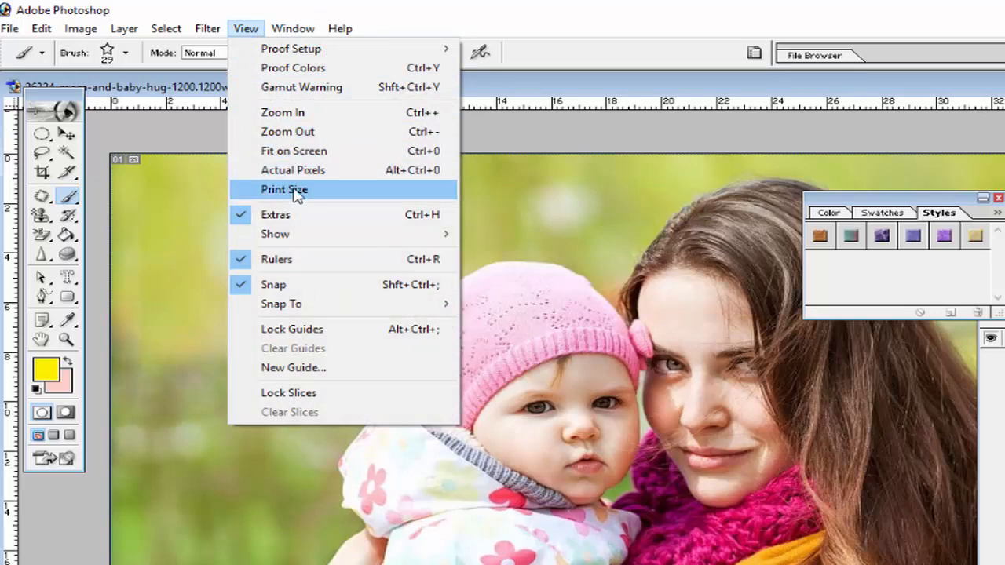
{"action": "left_click", "coordinate": [306, 138]}
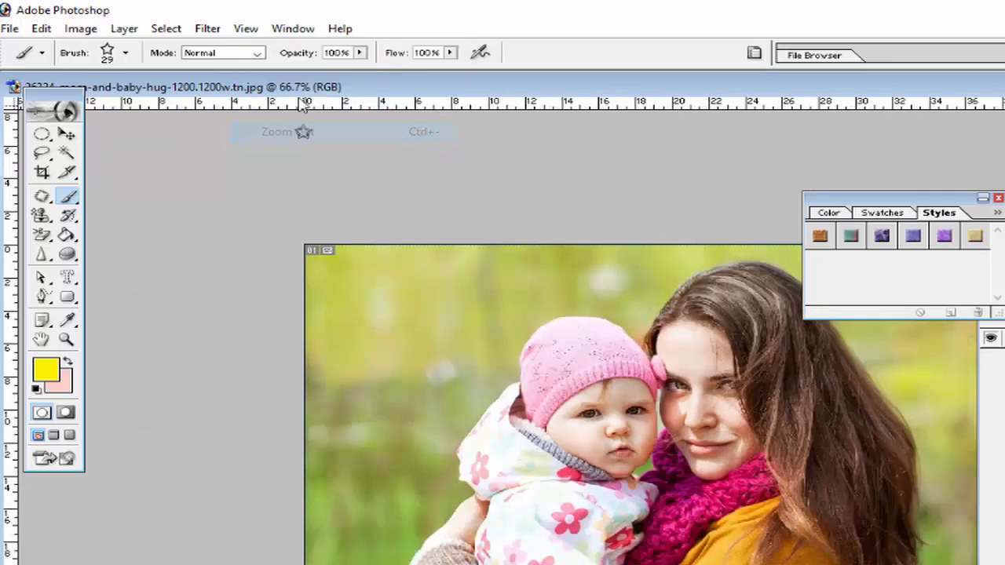
{"action": "left_click", "coordinate": [246, 30]}
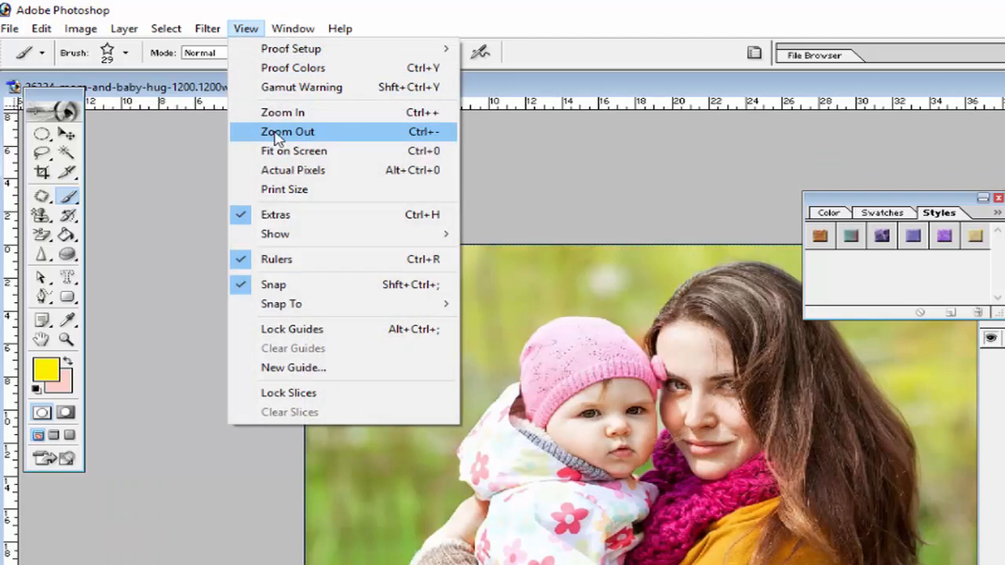
{"action": "left_click", "coordinate": [295, 194]}
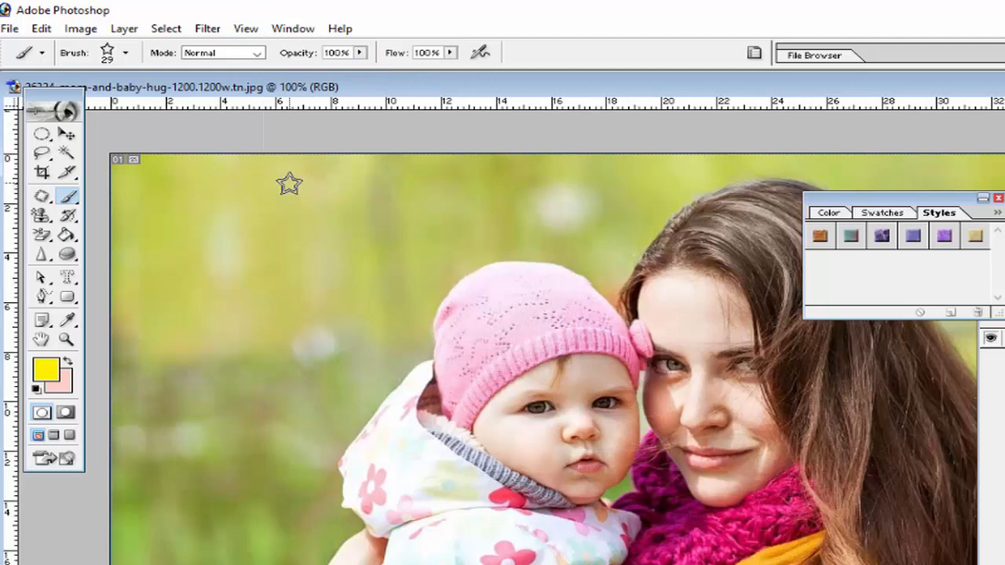
{"action": "left_click", "coordinate": [250, 31]}
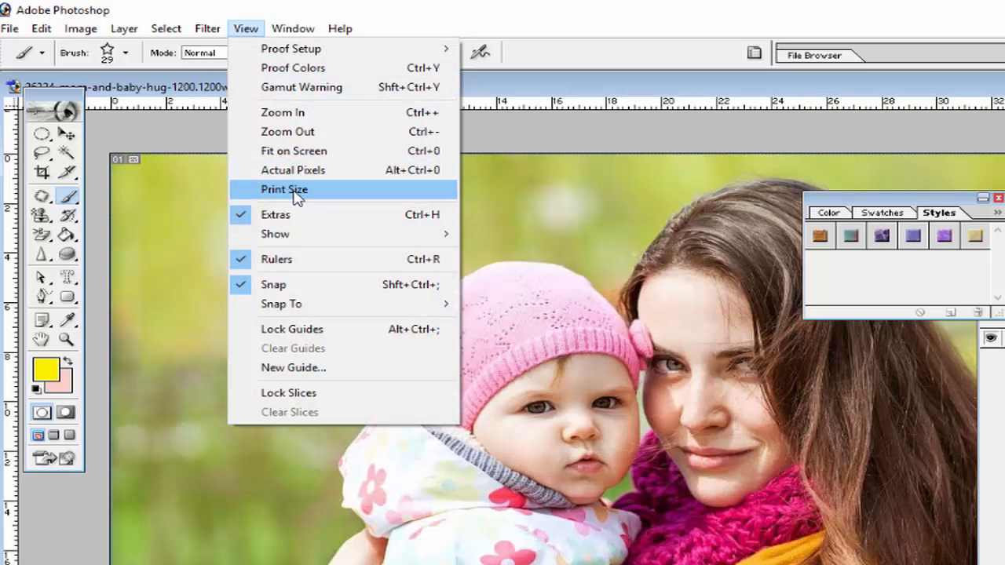
- Show the grid over the photo and draw three grid-aligned rectangles, each about 6 by 2 ruler units, stacked with gaps in the blurred background
{"action": "mouse_move", "coordinate": [317, 244]}
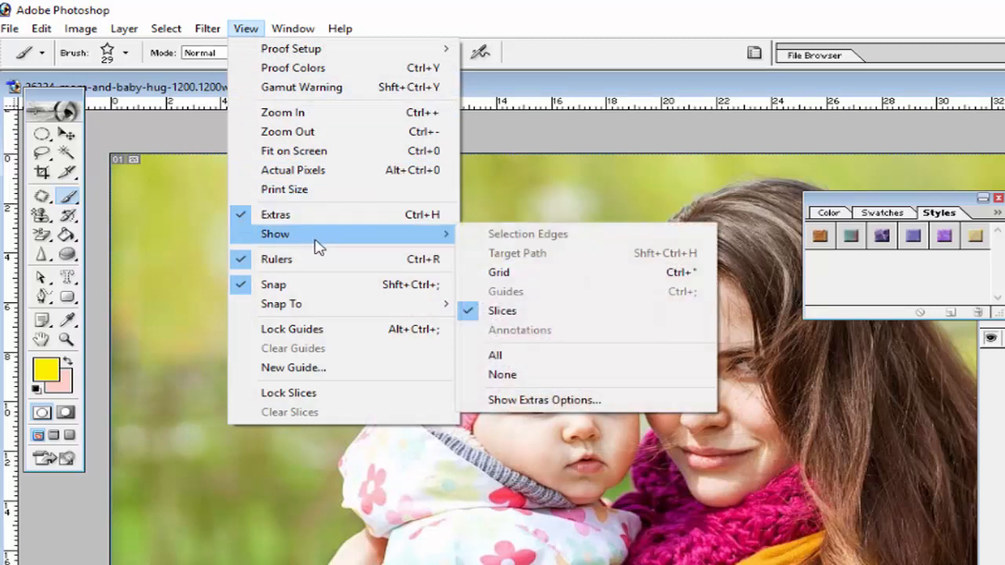
{"action": "left_click", "coordinate": [484, 274]}
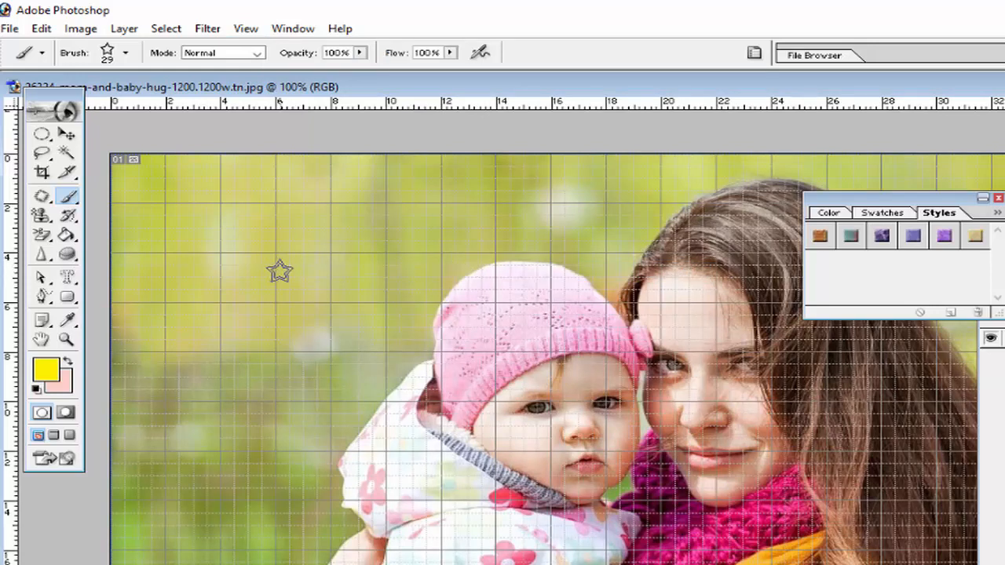
{"action": "left_click", "coordinate": [68, 297]}
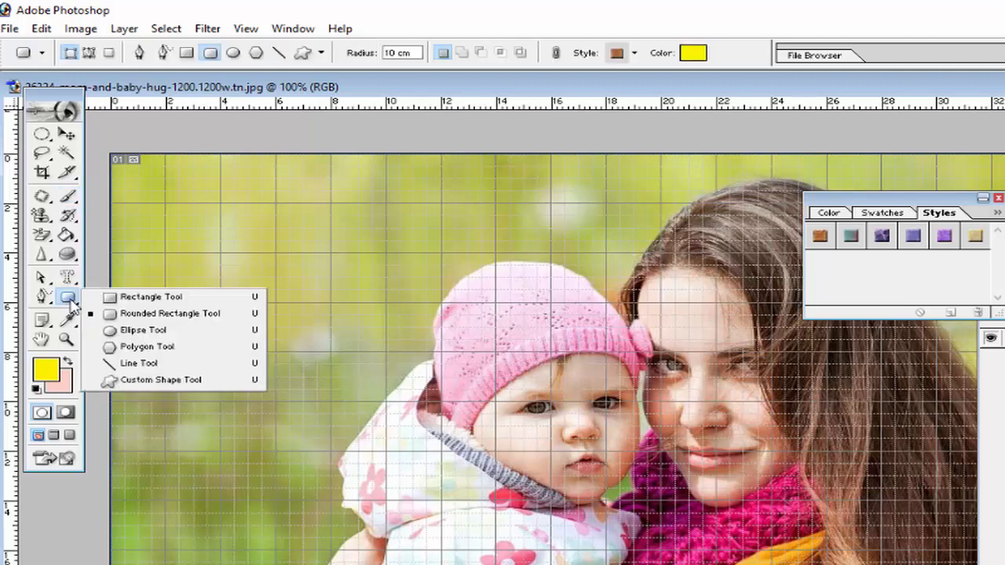
{"action": "left_click", "coordinate": [157, 298]}
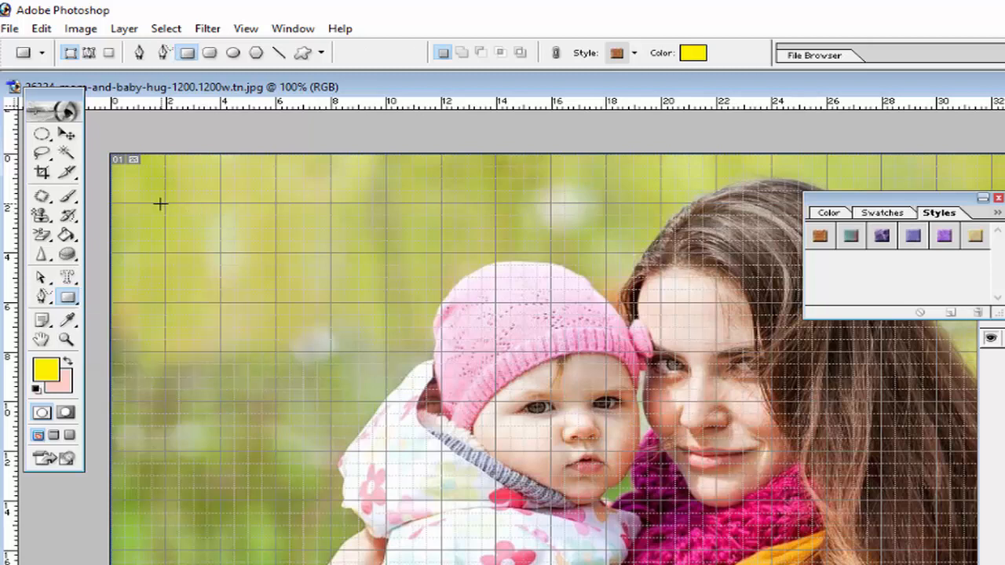
{"action": "left_click_drag", "start_coordinate": [160, 204], "coordinate": [234, 225]}
{"action": "left_click_drag", "start_coordinate": [305, 245], "coordinate": [331, 253]}
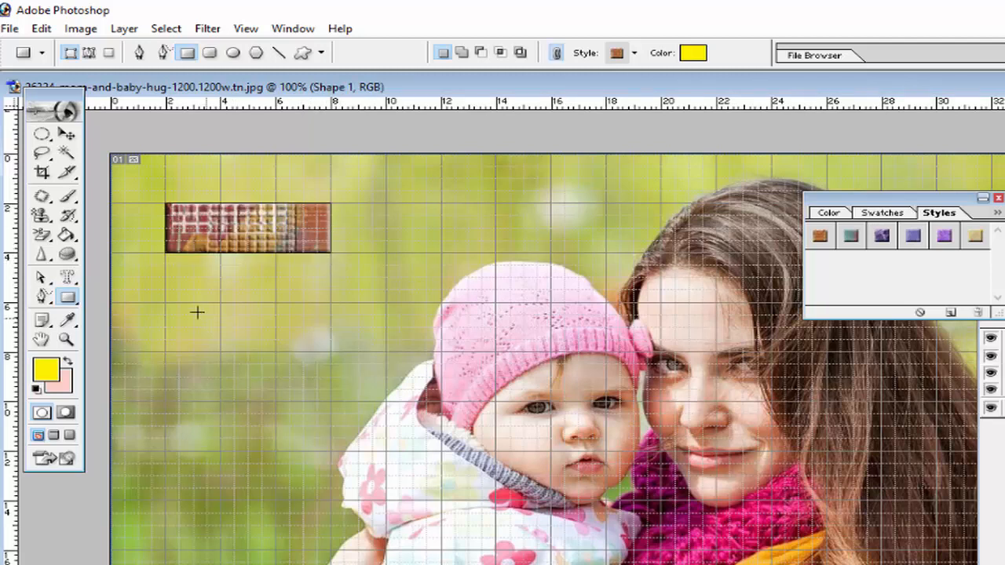
{"action": "left_click_drag", "start_coordinate": [165, 303], "coordinate": [331, 350]}
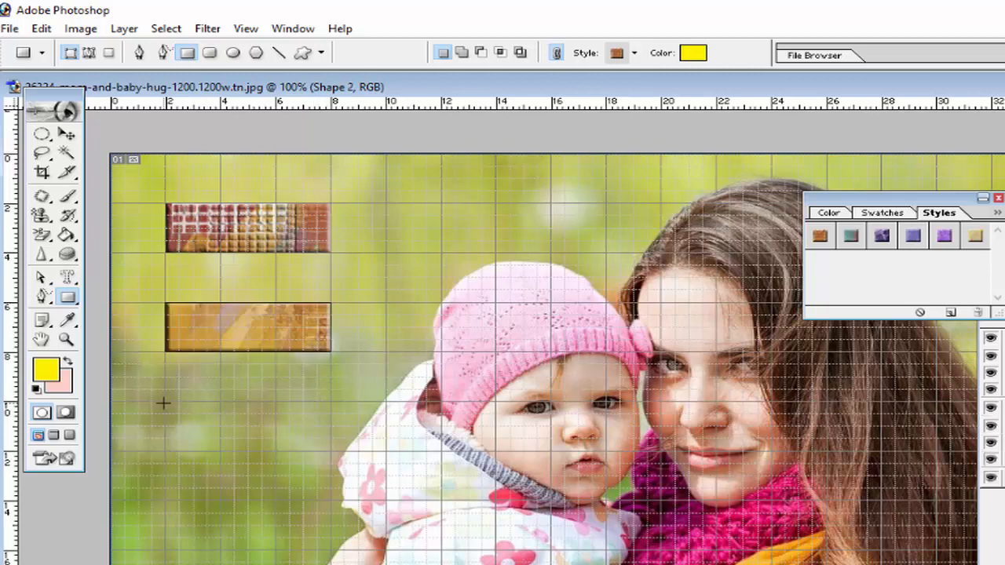
{"action": "left_click_drag", "start_coordinate": [165, 403], "coordinate": [331, 454]}
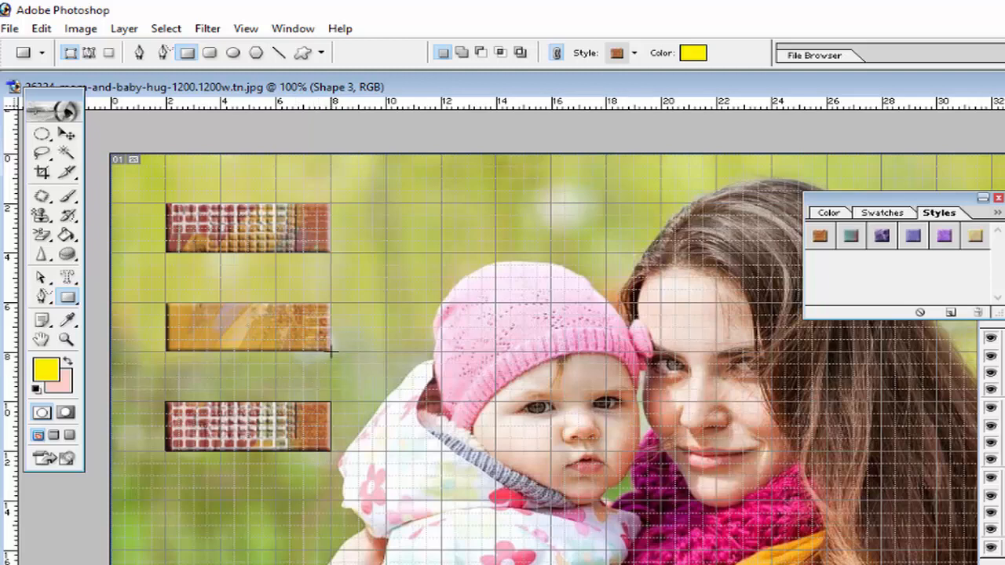
- Hide the grid over the photo with the three rectangles
{"action": "left_click", "coordinate": [246, 29]}
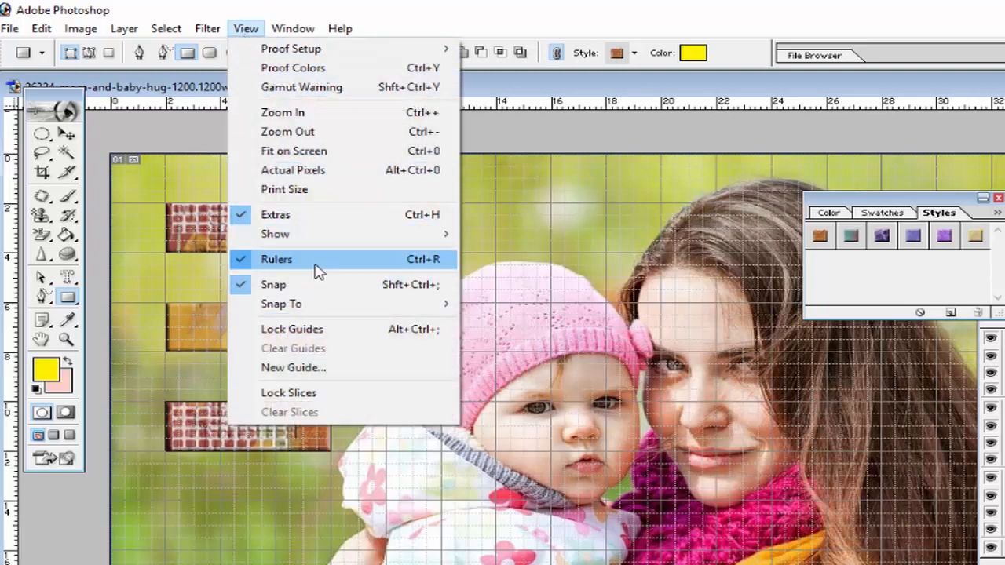
{"action": "mouse_move", "coordinate": [328, 243]}
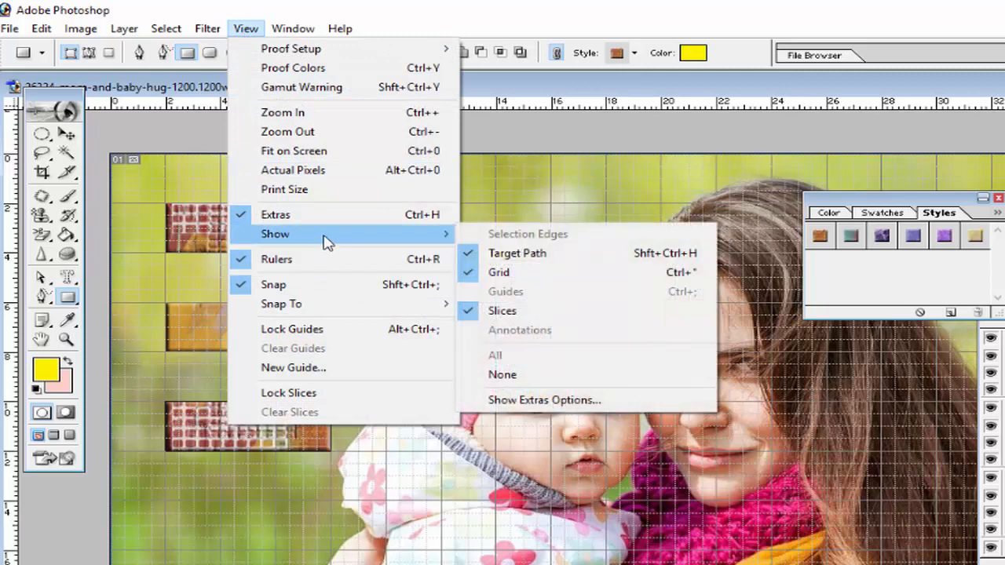
{"action": "left_click", "coordinate": [512, 276]}
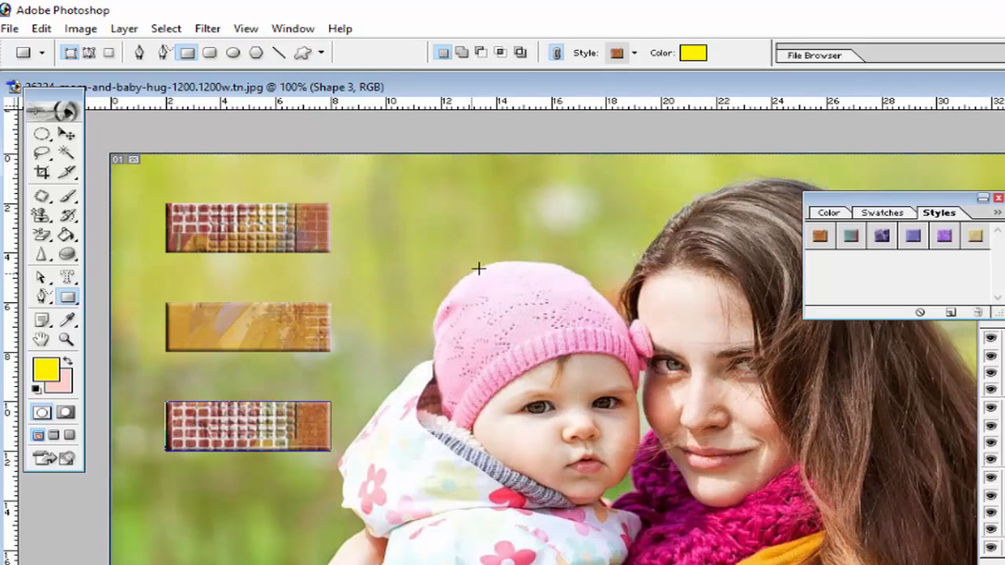
- Show the grid over the photo again and hide it once more for comparison
{"action": "left_click", "coordinate": [246, 30]}
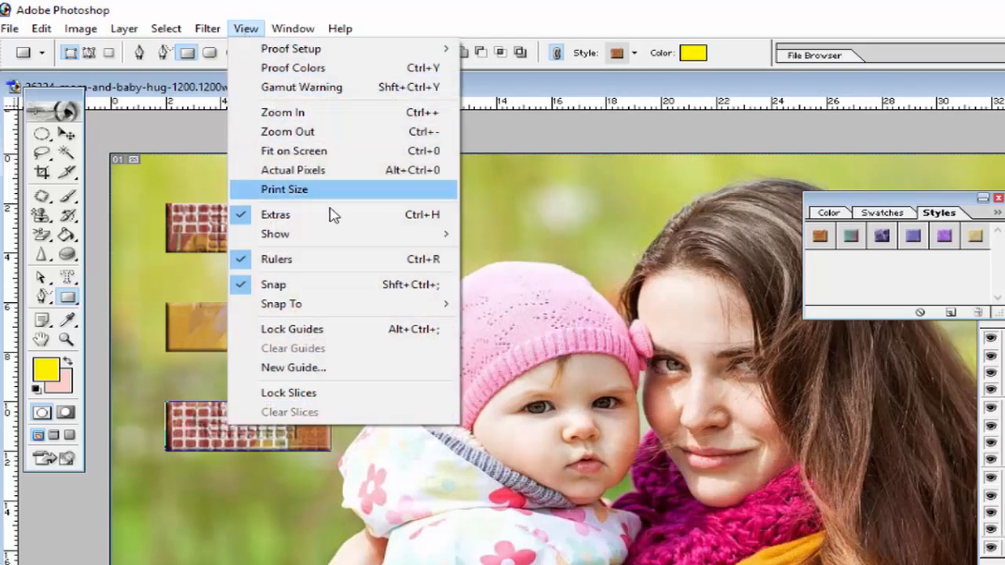
{"action": "mouse_move", "coordinate": [342, 245]}
{"action": "left_click", "coordinate": [498, 274]}
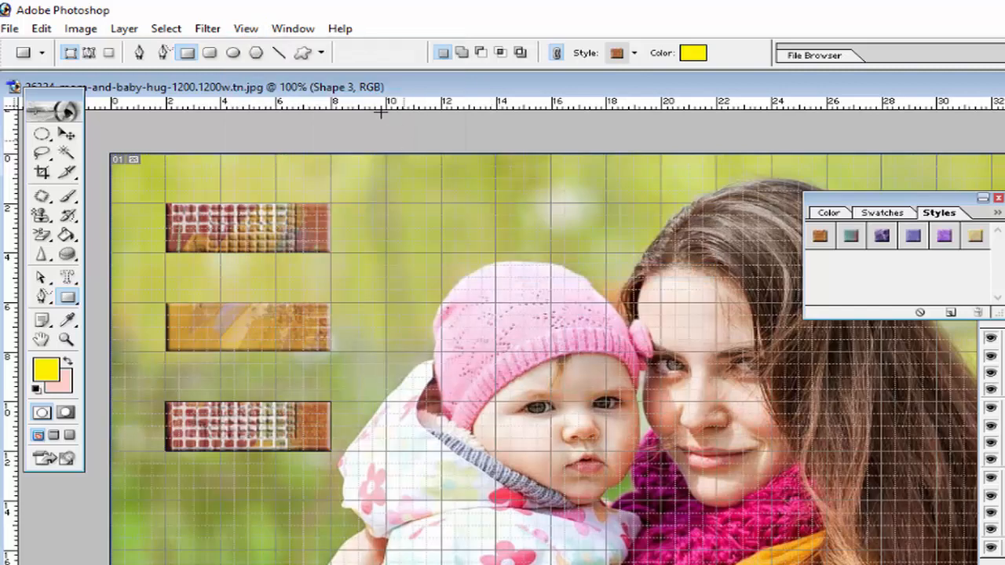
{"action": "left_click", "coordinate": [242, 31]}
{"action": "mouse_move", "coordinate": [314, 235]}
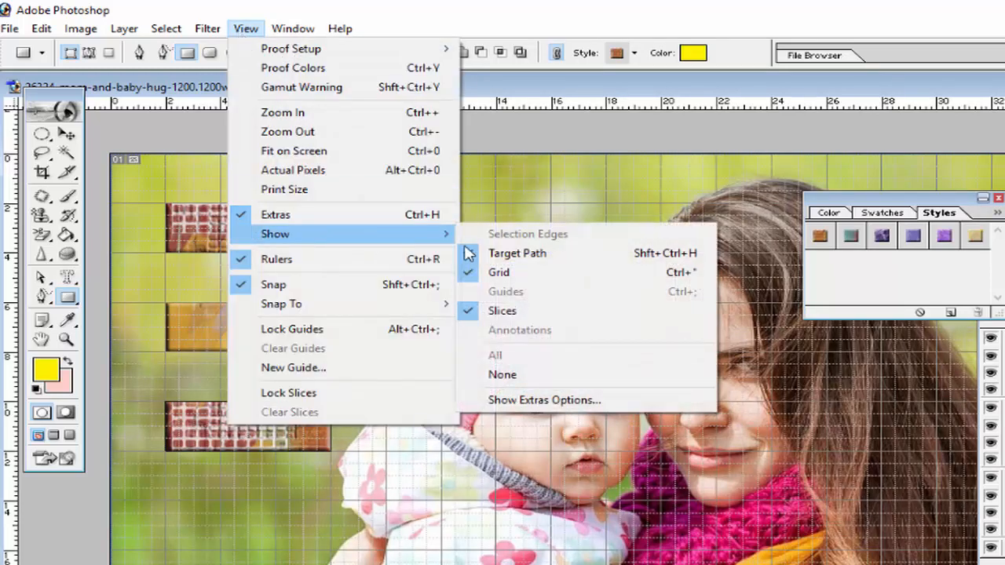
{"action": "left_click", "coordinate": [494, 273]}
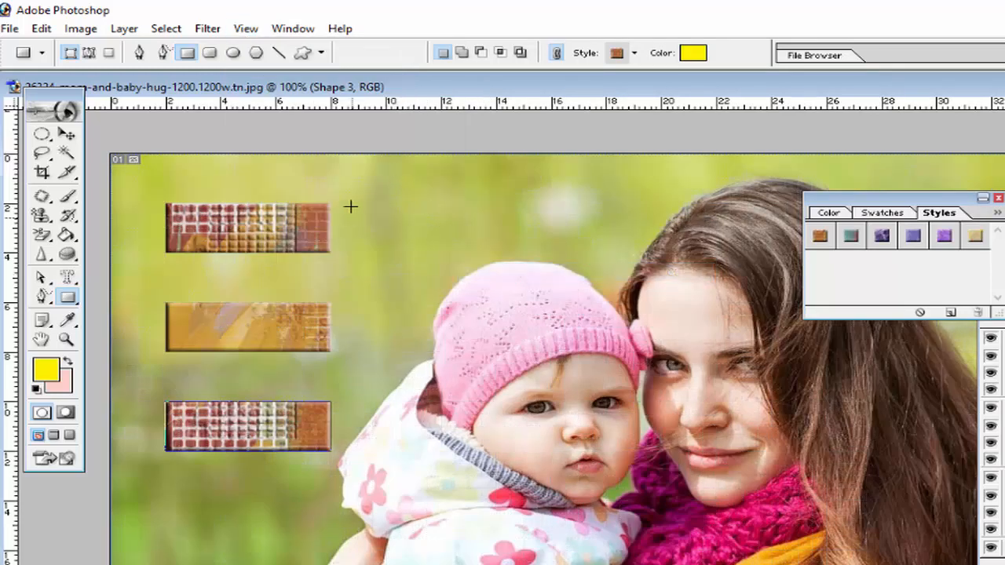
- Open the image Family-Works-Rural-Main.jpg from the lecture 10 folder and move its window aside so the first photo's edge is uncovered
{"action": "left_click", "coordinate": [248, 30]}
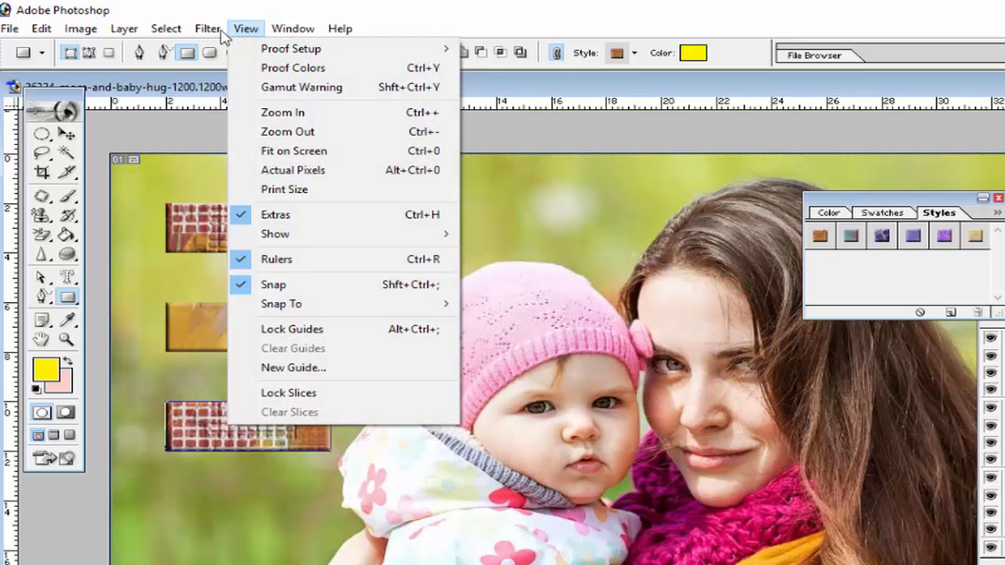
{"action": "mouse_move", "coordinate": [216, 35]}
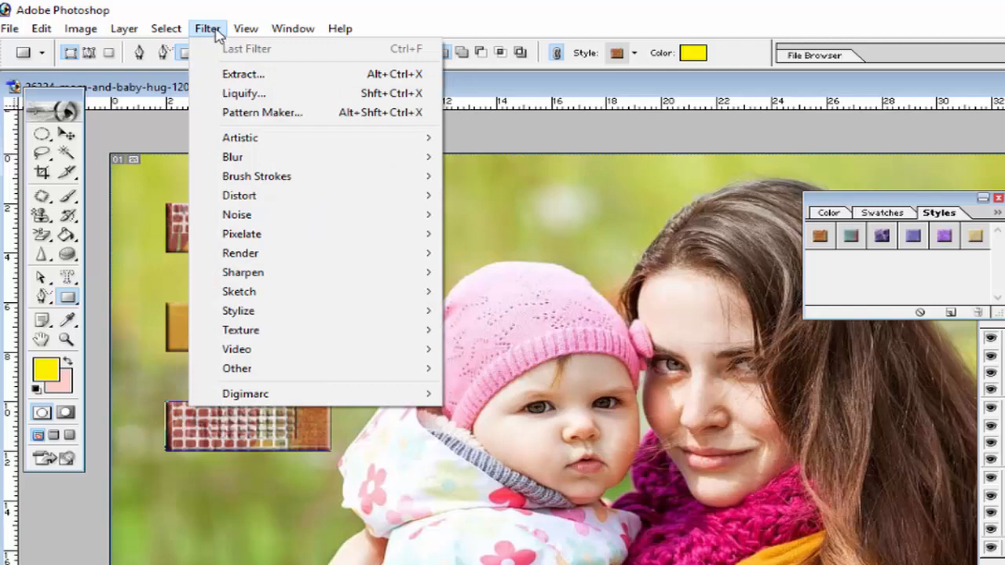
{"action": "mouse_move", "coordinate": [11, 30]}
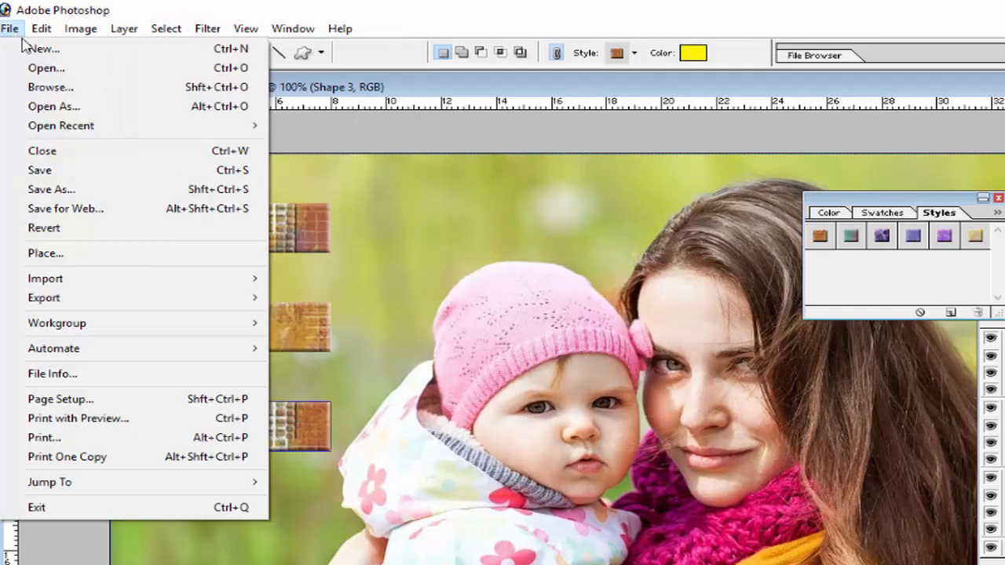
{"action": "left_click", "coordinate": [47, 71]}
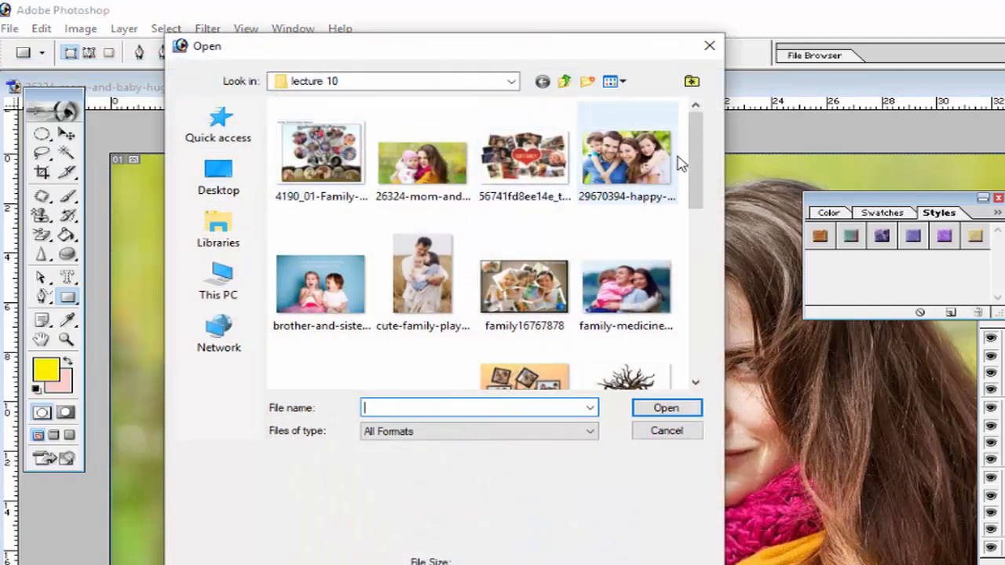
{"action": "scroll", "coordinate": [703, 177], "scroll_direction": "down", "scroll_amount": 2}
{"action": "left_click_drag", "start_coordinate": [703, 177], "coordinate": [688, 238]}
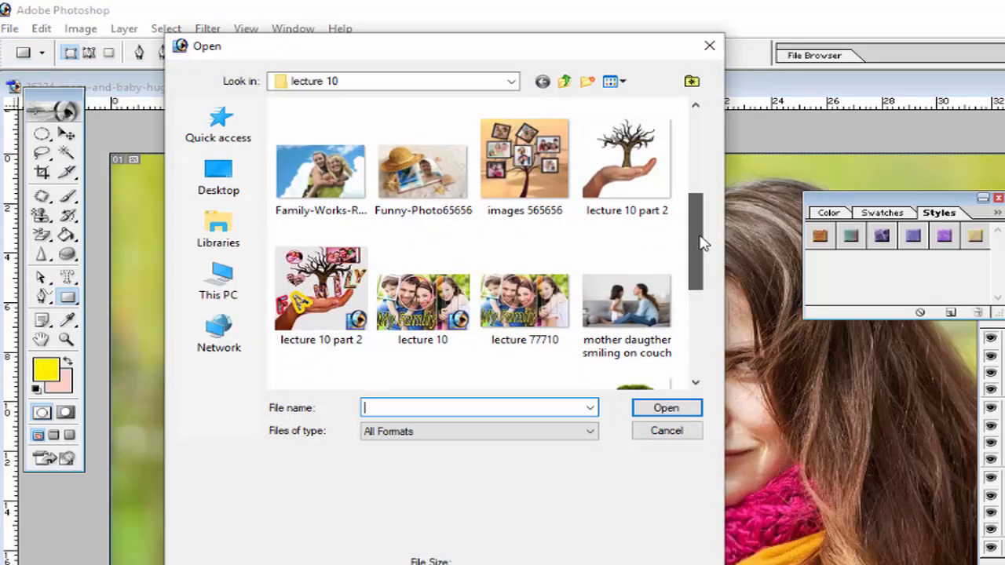
{"action": "double_click", "coordinate": [318, 166]}
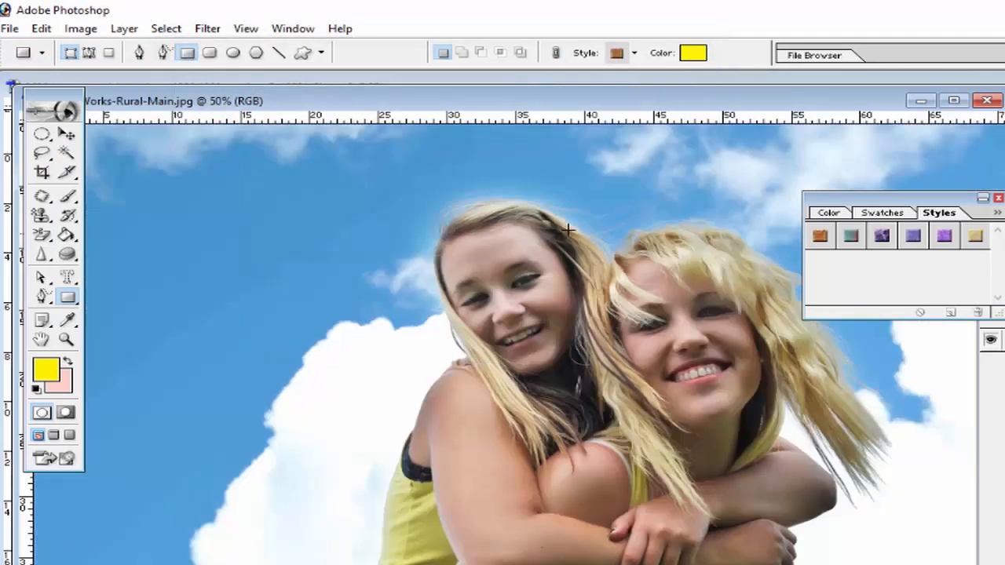
{"action": "left_click_drag", "start_coordinate": [545, 105], "coordinate": [722, 112]}
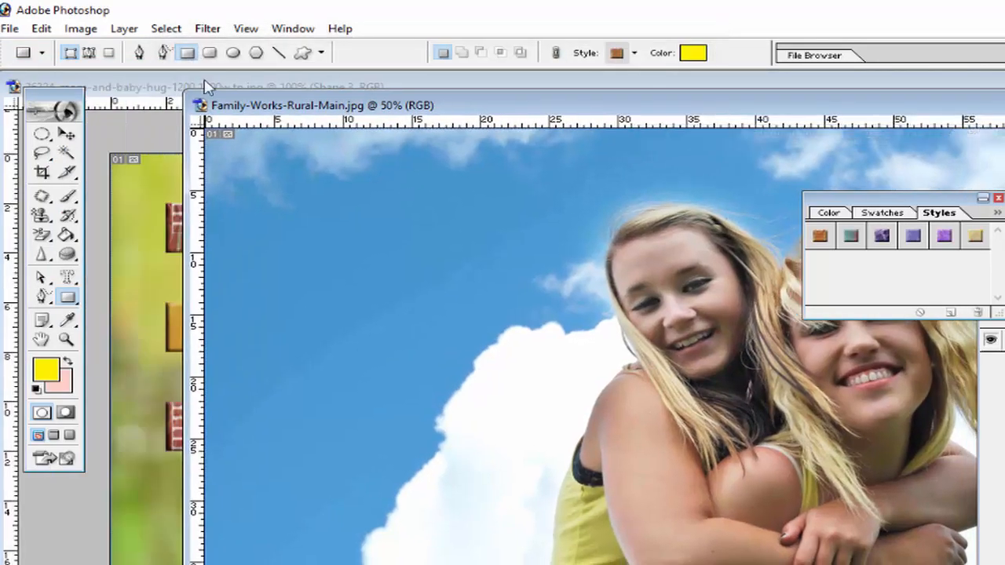
- Look through the available filter categories, including Artistic, Blur, Brush Strokes and Distort
{"action": "left_click", "coordinate": [207, 29]}
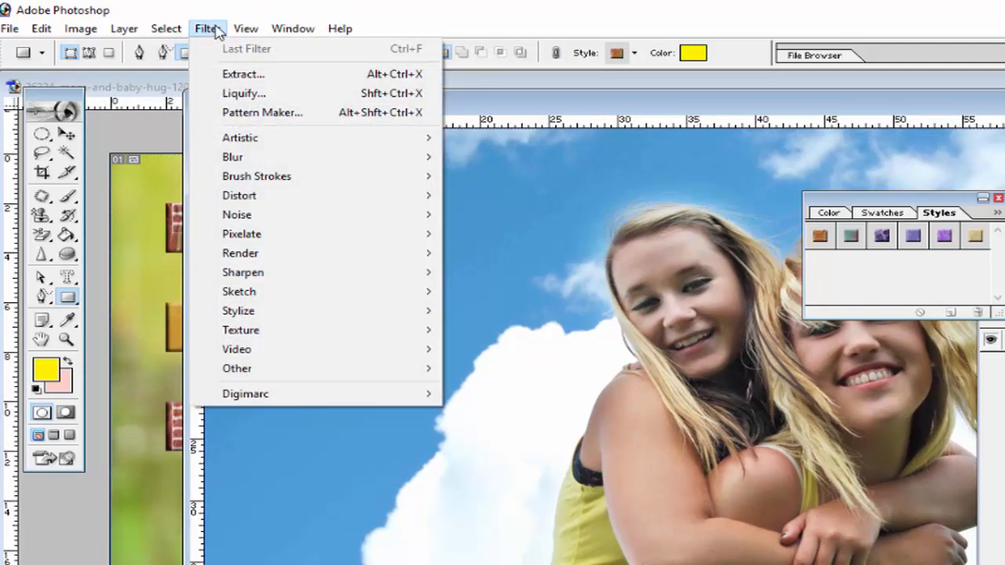
{"action": "mouse_move", "coordinate": [239, 142]}
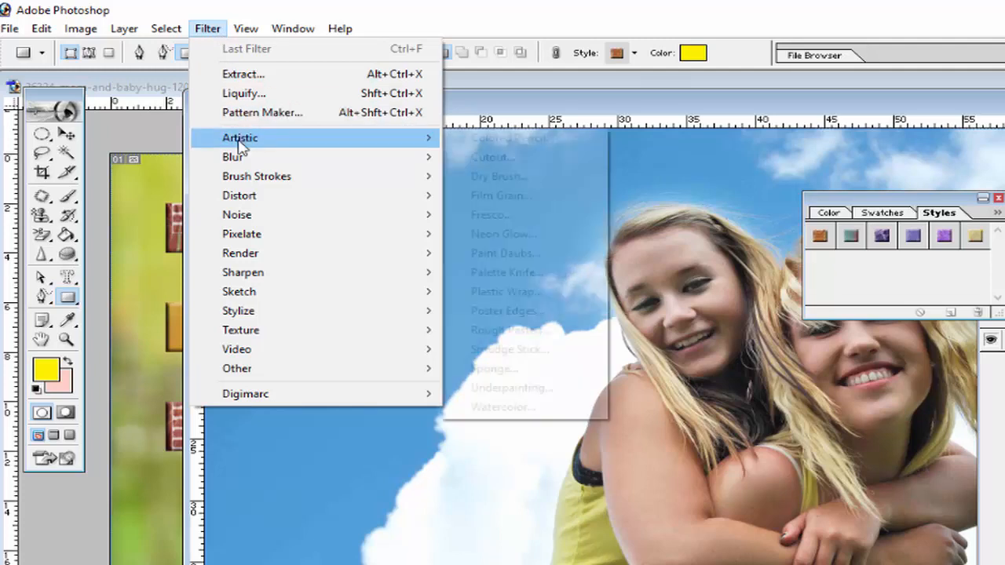
{"action": "mouse_move", "coordinate": [244, 163]}
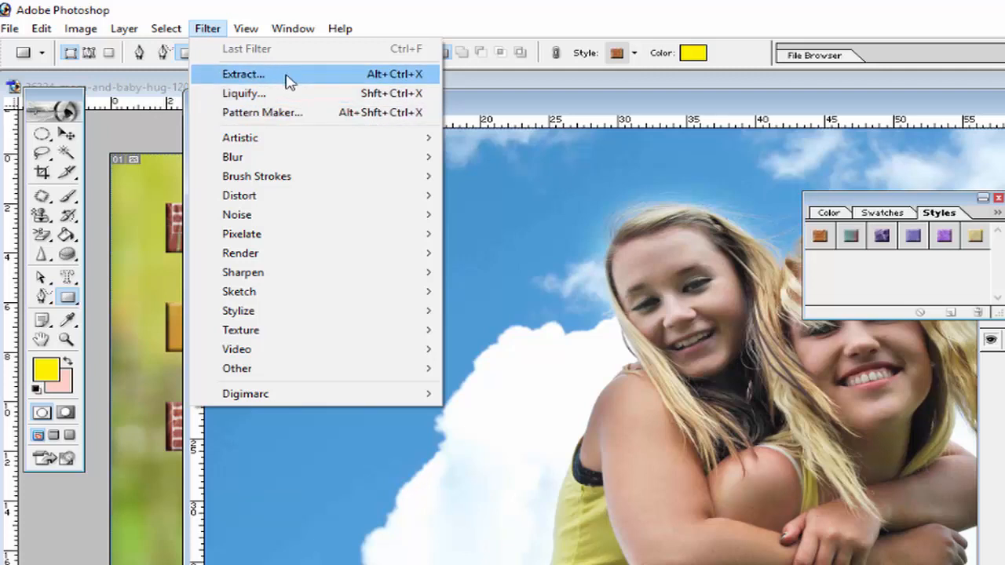
{"action": "mouse_move", "coordinate": [289, 160]}
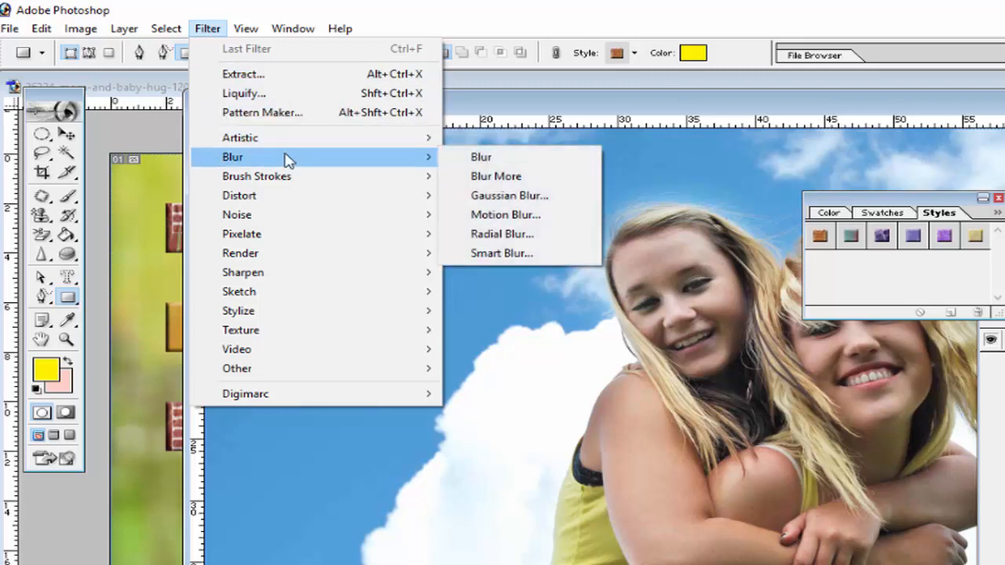
{"action": "mouse_move", "coordinate": [289, 196]}
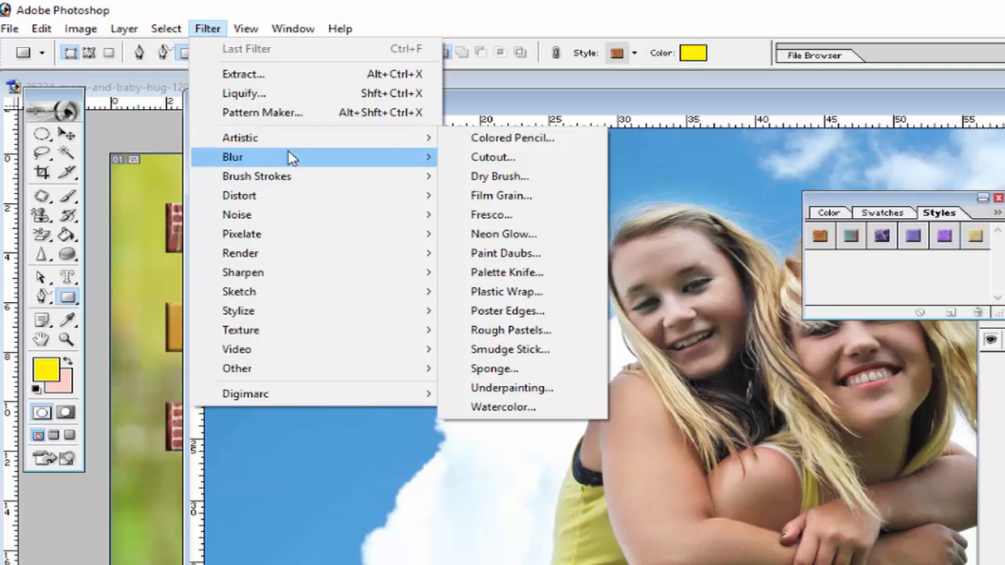
{"action": "mouse_move", "coordinate": [303, 180]}
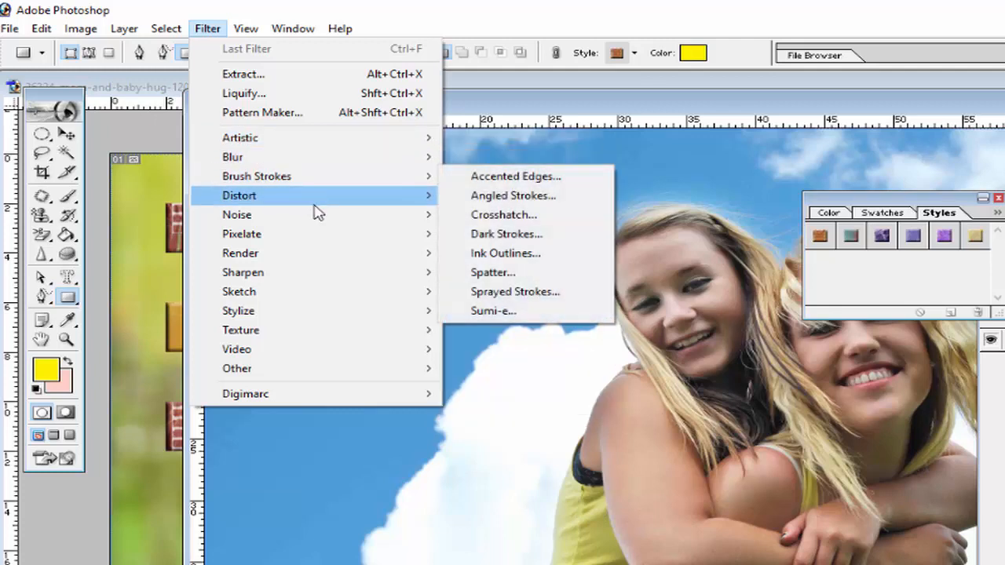
{"action": "mouse_move", "coordinate": [312, 219]}
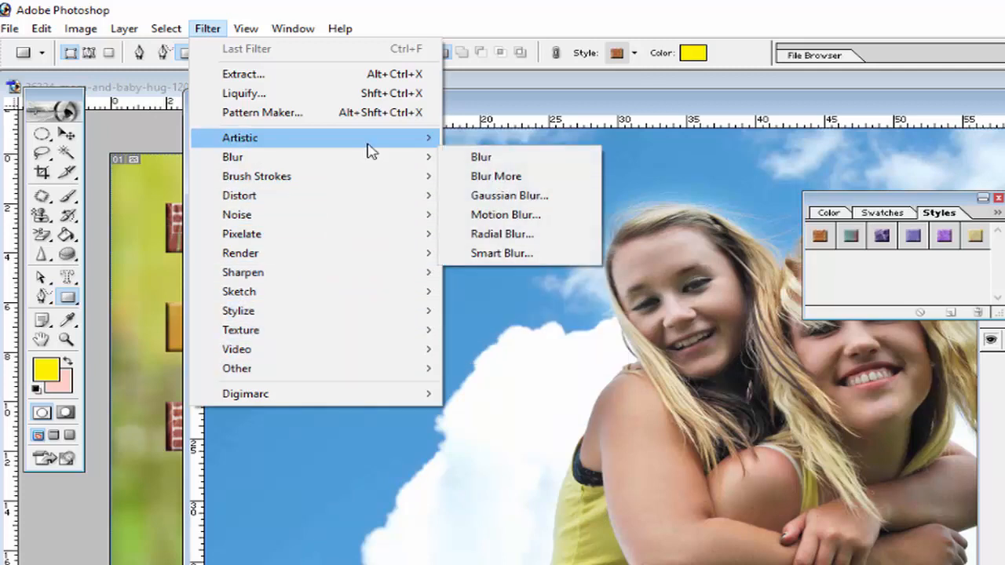
- Apply the Artistic filter Palette Knife to the new photo with stroke size 20, reduced stroke detail and increased softness
{"action": "mouse_move", "coordinate": [390, 143]}
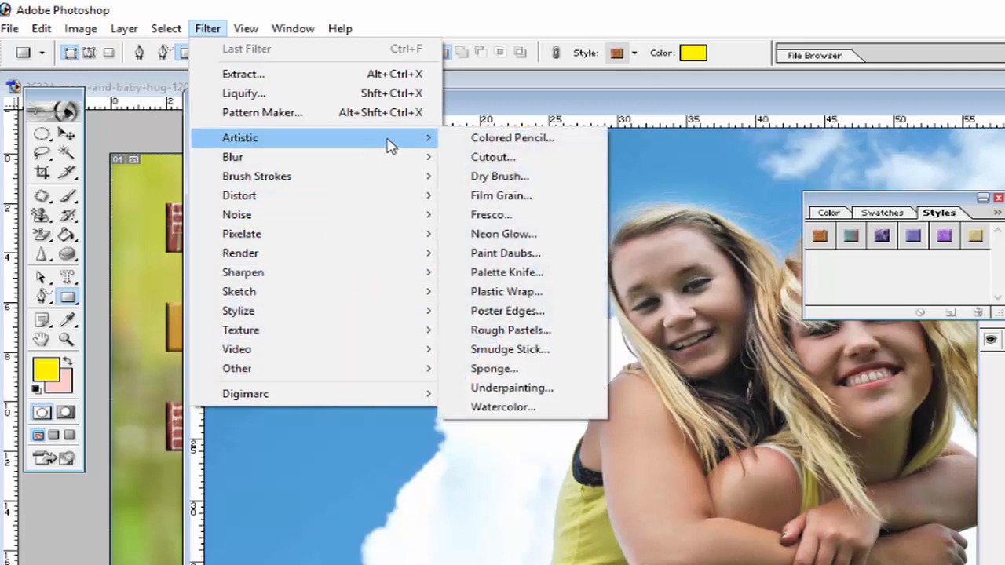
{"action": "left_click", "coordinate": [511, 276]}
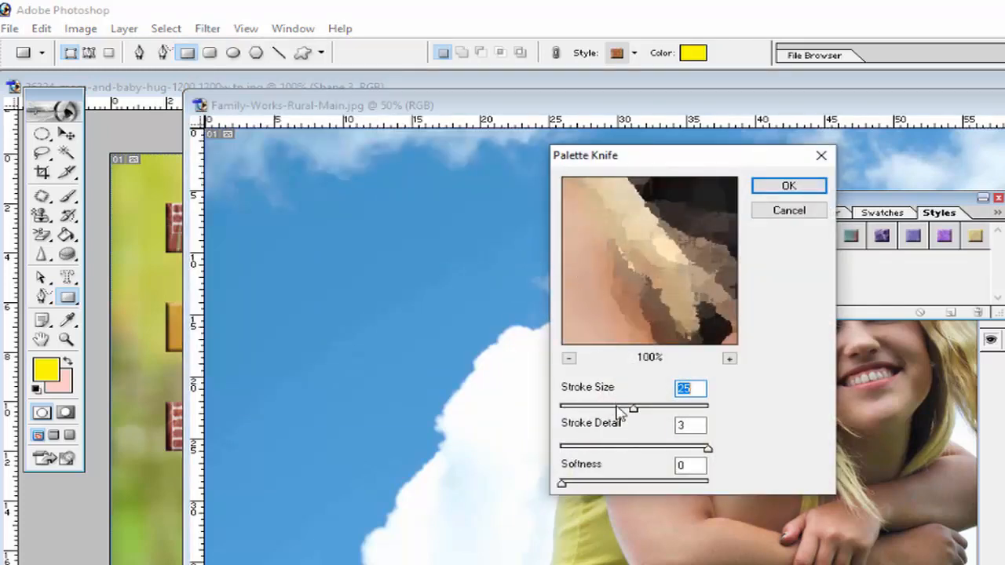
{"action": "mouse_move", "coordinate": [621, 408]}
{"action": "left_mouse_down"}
{"action": "mouse_move", "coordinate": [588, 410]}
{"action": "mouse_move", "coordinate": [619, 409]}
{"action": "left_mouse_up"}
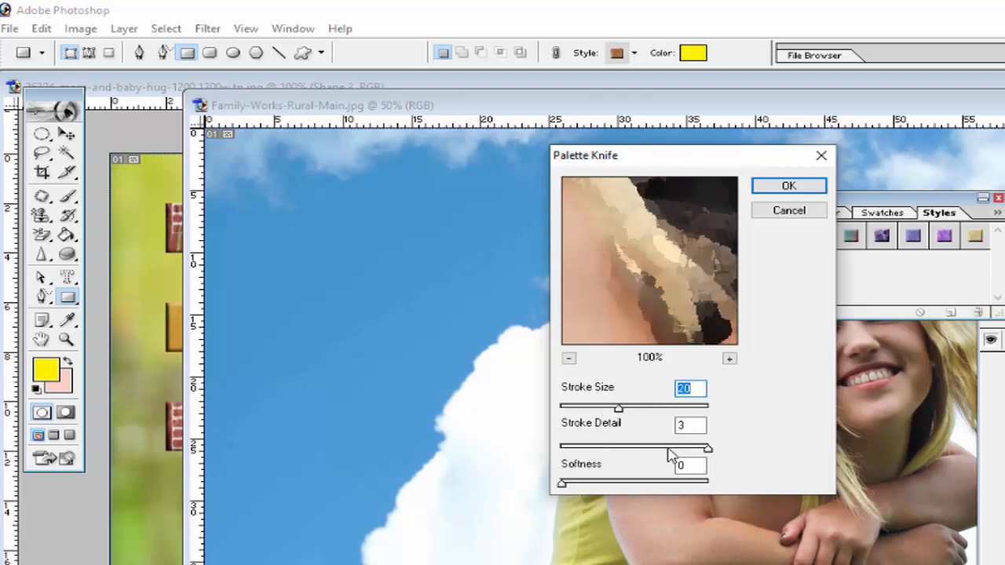
{"action": "left_click", "coordinate": [636, 449]}
{"action": "left_click", "coordinate": [673, 450]}
{"action": "left_click", "coordinate": [635, 450]}
{"action": "left_click_drag", "start_coordinate": [581, 484], "coordinate": [635, 484]}
{"action": "left_click", "coordinate": [783, 189]}
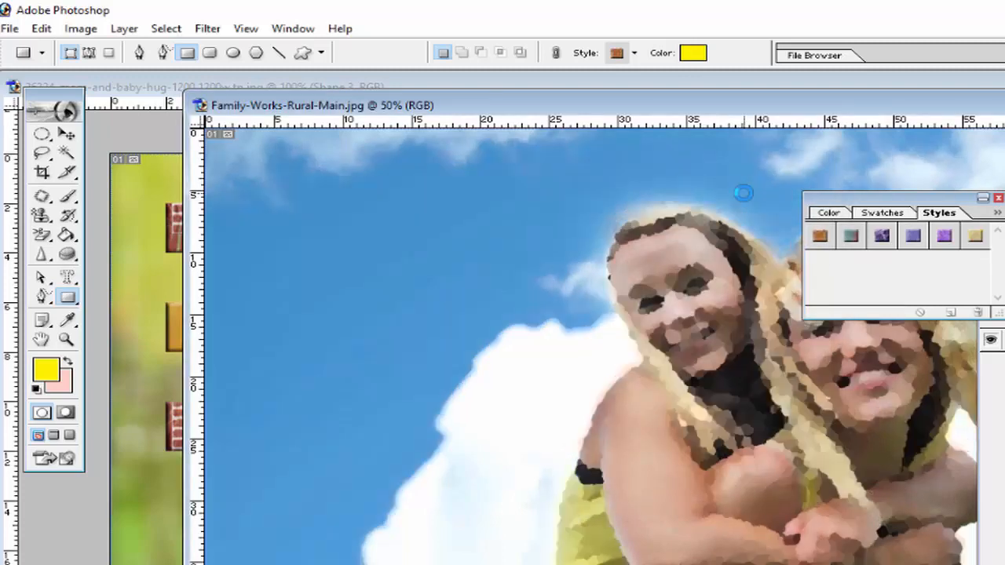
- Move the Styles palette off the second woman's face and undo the Palette Knife filter
{"action": "left_click_drag", "start_coordinate": [884, 200], "coordinate": [1001, 200]}
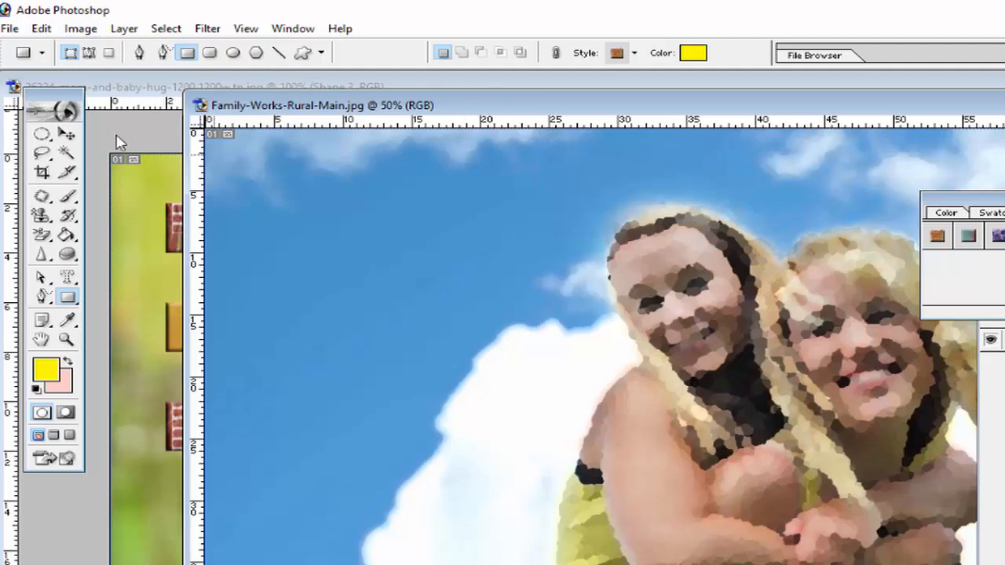
{"action": "left_click", "coordinate": [45, 31]}
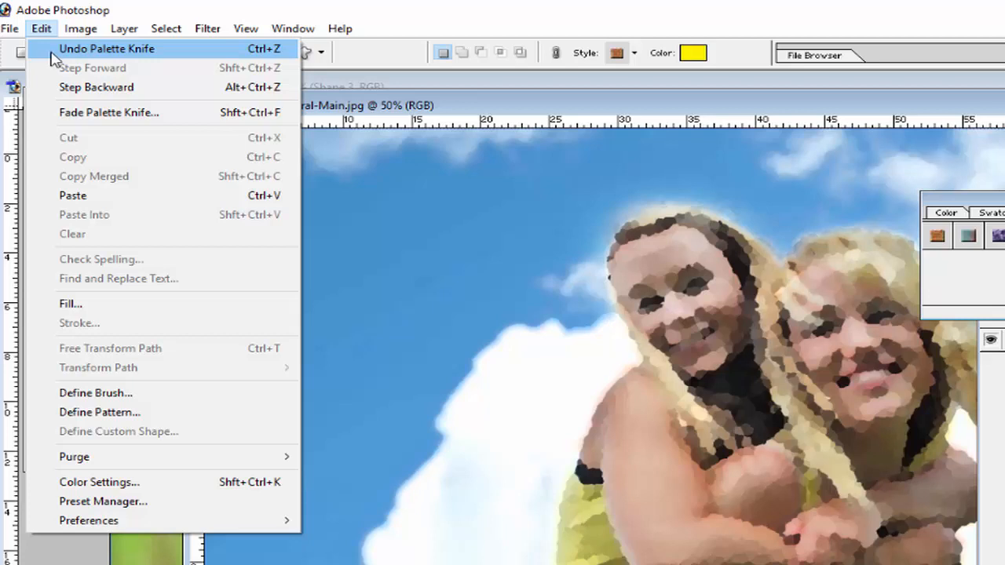
{"action": "left_click", "coordinate": [235, 49]}
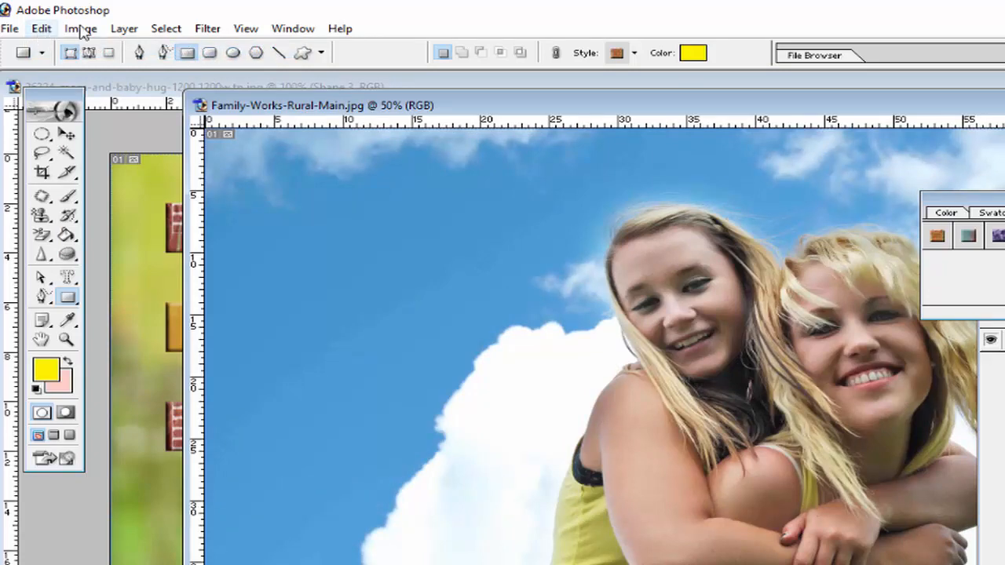
- Apply a Radial Blur to the photo of the two women with amount 14, Spin method and Good quality
{"action": "left_click", "coordinate": [206, 30]}
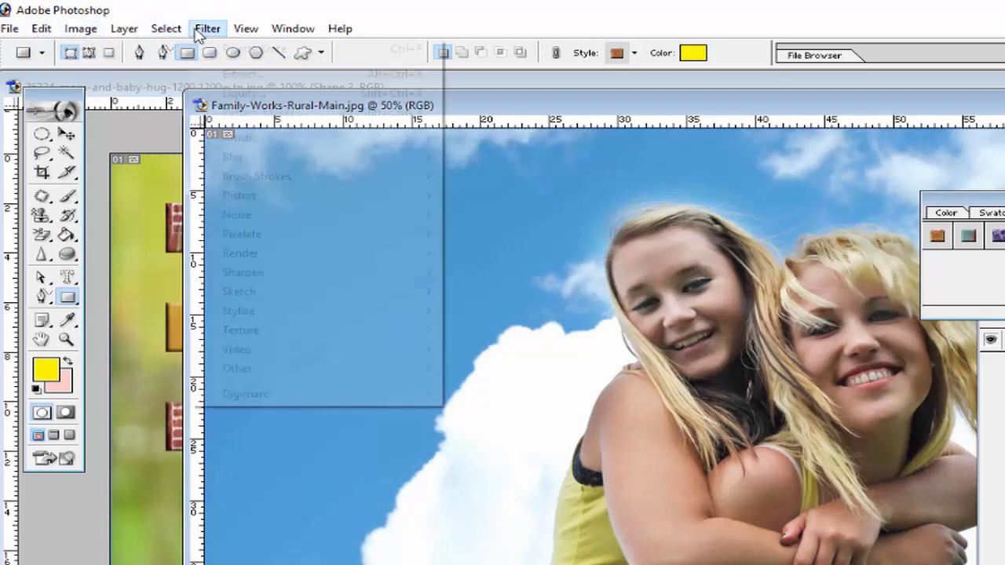
{"action": "mouse_move", "coordinate": [295, 164]}
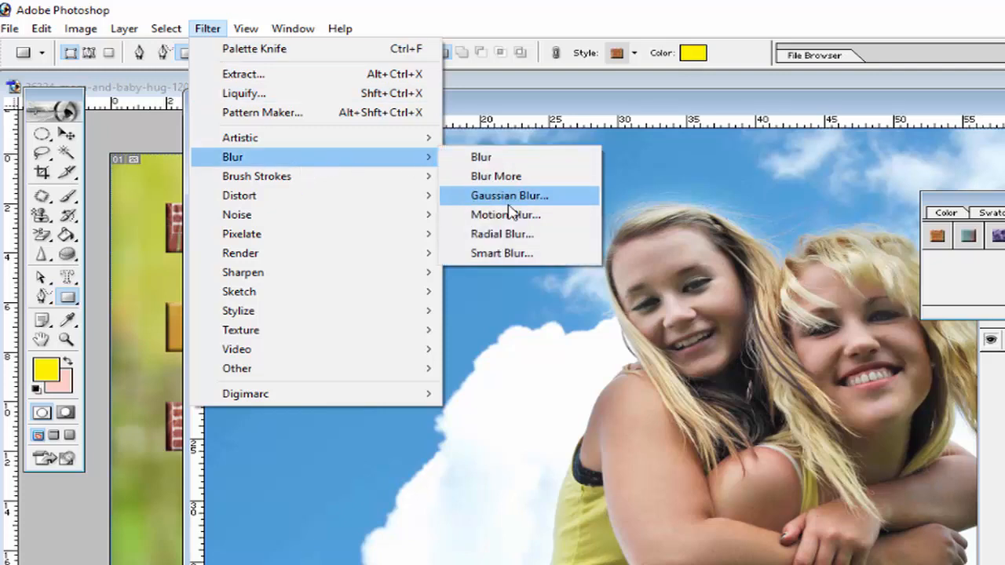
{"action": "left_click", "coordinate": [510, 234]}
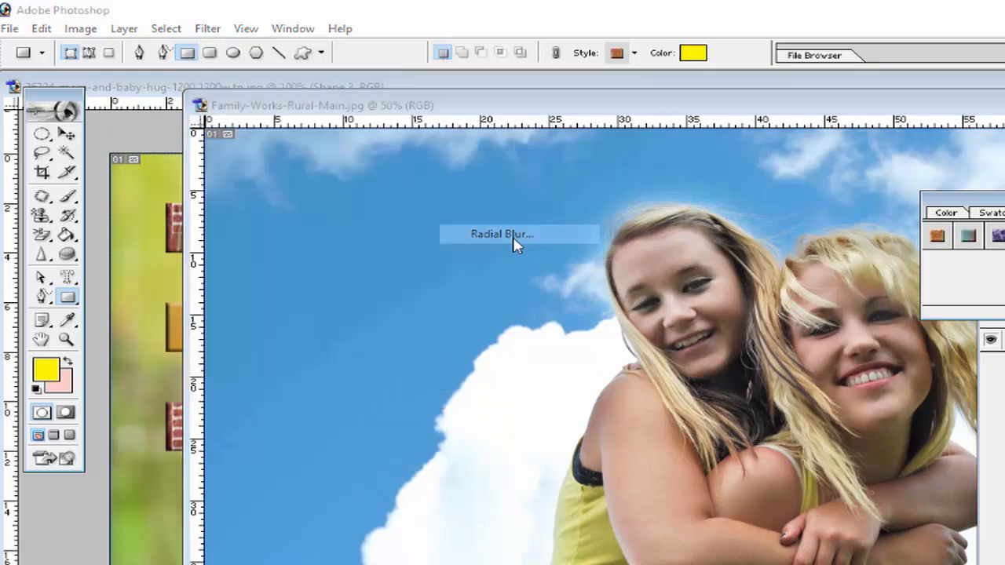
{"action": "left_click_drag", "start_coordinate": [590, 200], "coordinate": [238, 138]}
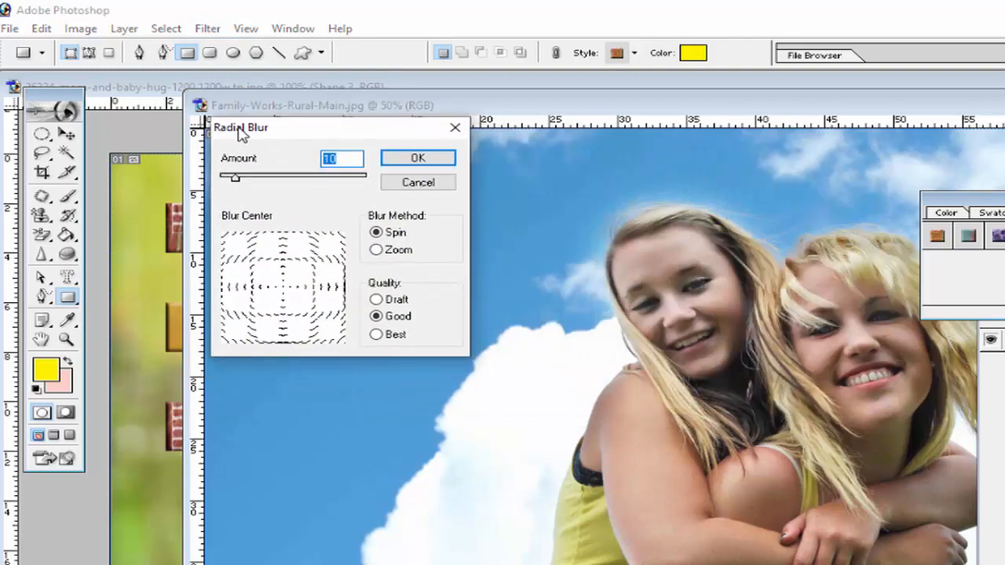
{"action": "mouse_move", "coordinate": [251, 180]}
{"action": "left_mouse_down"}
{"action": "mouse_move", "coordinate": [233, 180]}
{"action": "mouse_move", "coordinate": [246, 181]}
{"action": "left_mouse_up"}
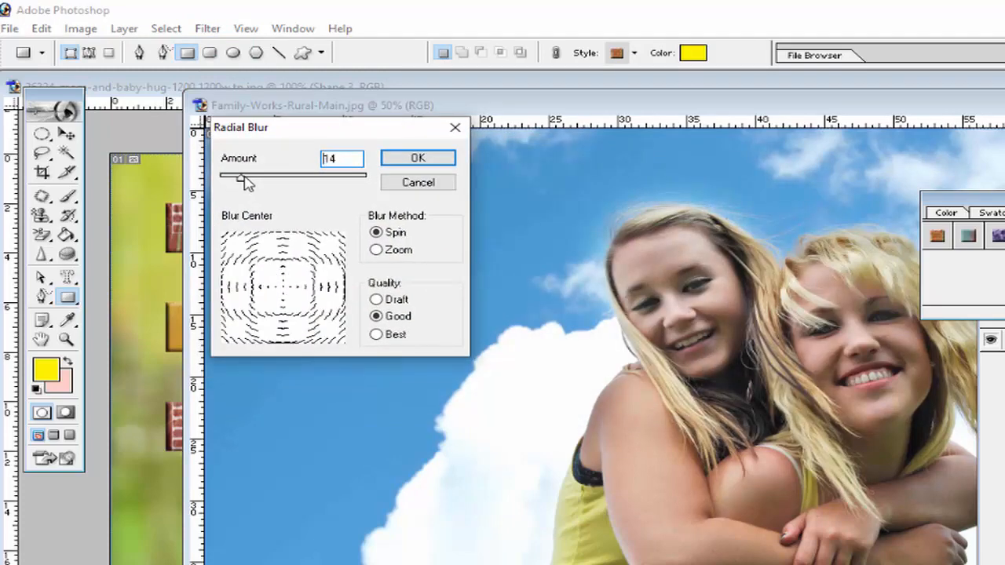
{"action": "left_click", "coordinate": [412, 157]}
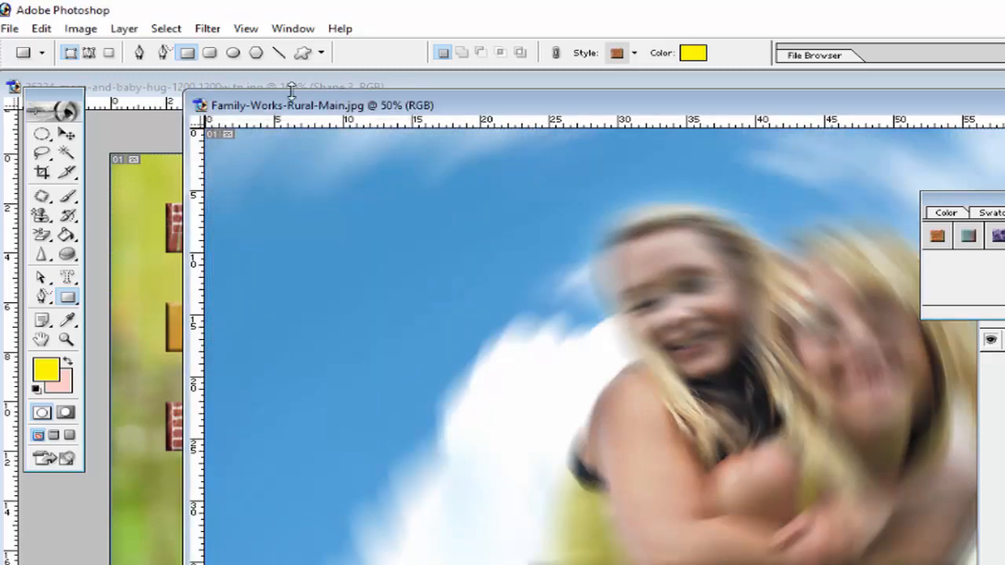
- Look through further filter categories, including Noise, Pixelate, Render, Blur, Sketch and Sharpen
{"action": "left_click", "coordinate": [207, 28]}
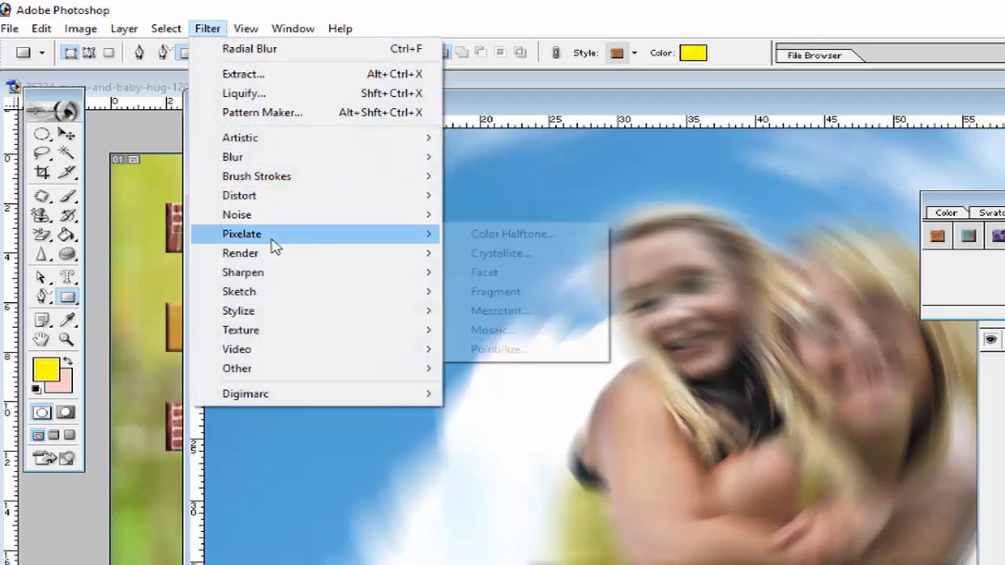
{"action": "mouse_move", "coordinate": [281, 292]}
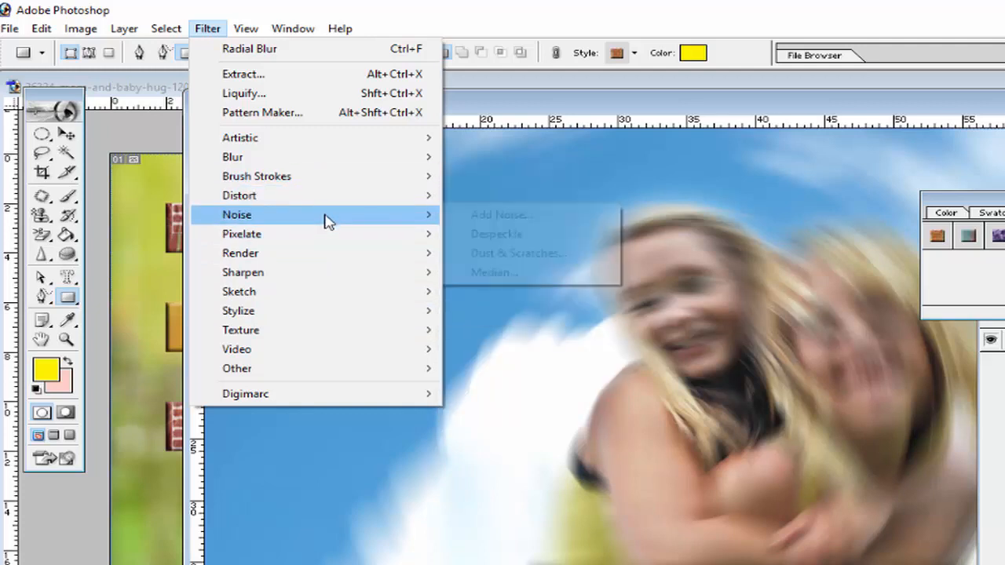
{"action": "mouse_move", "coordinate": [334, 261]}
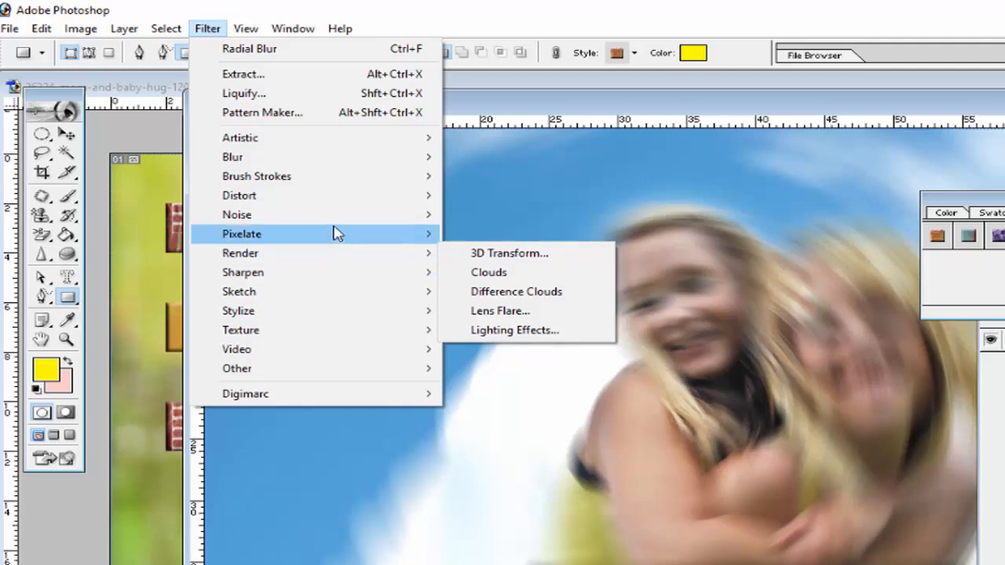
{"action": "mouse_move", "coordinate": [353, 147]}
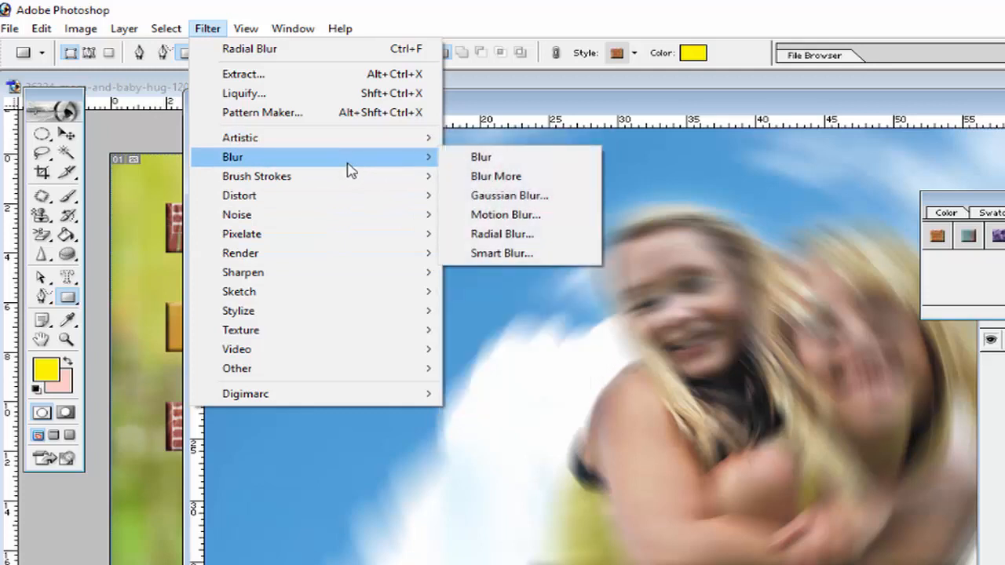
{"action": "mouse_move", "coordinate": [346, 191]}
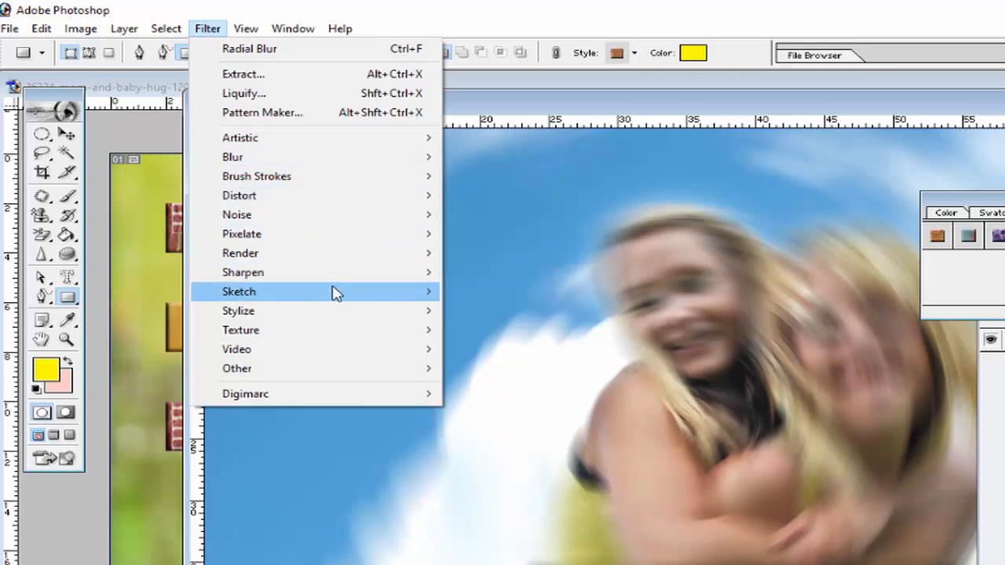
{"action": "mouse_move", "coordinate": [336, 293]}
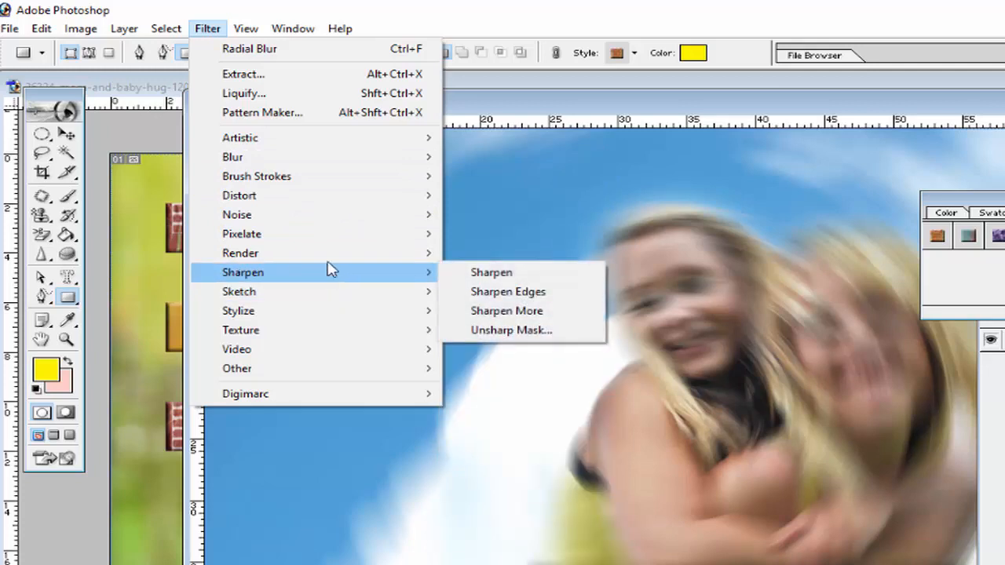
- Undo the Radial Blur and shift the Family-Works-Rural-Main.jpg window so more of the photo is in view
{"action": "mouse_move", "coordinate": [41, 28]}
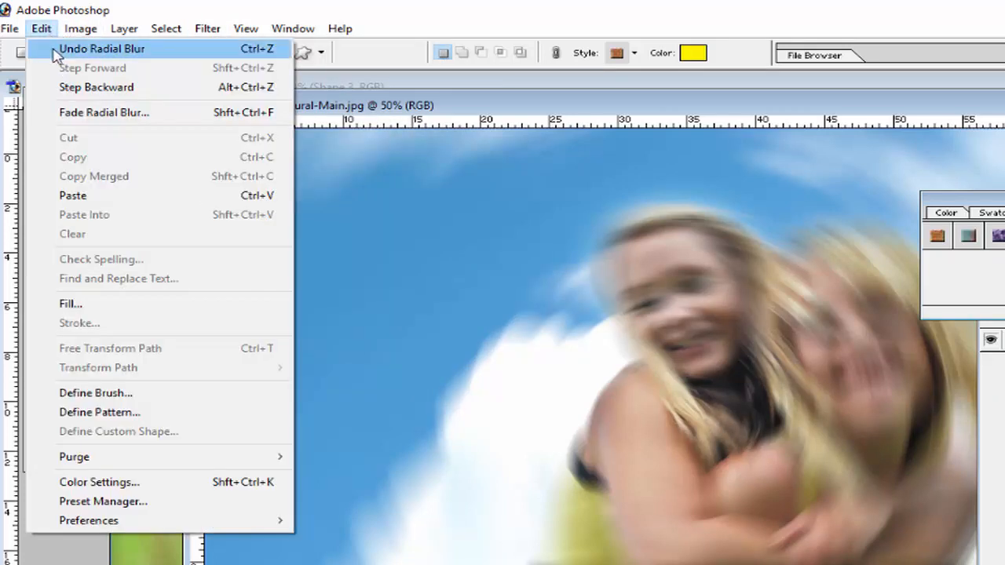
{"action": "left_click", "coordinate": [55, 50]}
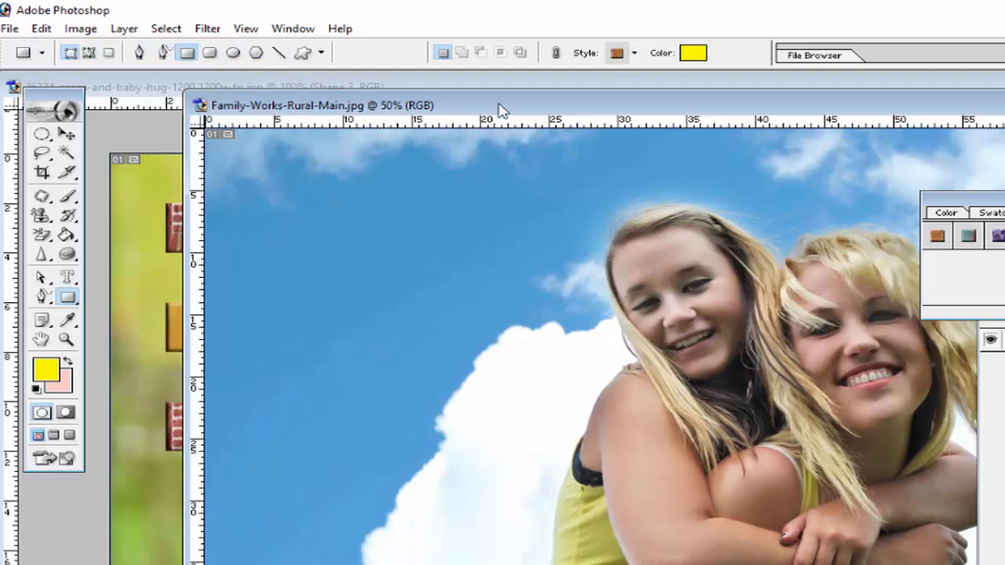
{"action": "left_click_drag", "start_coordinate": [506, 109], "coordinate": [388, 154]}
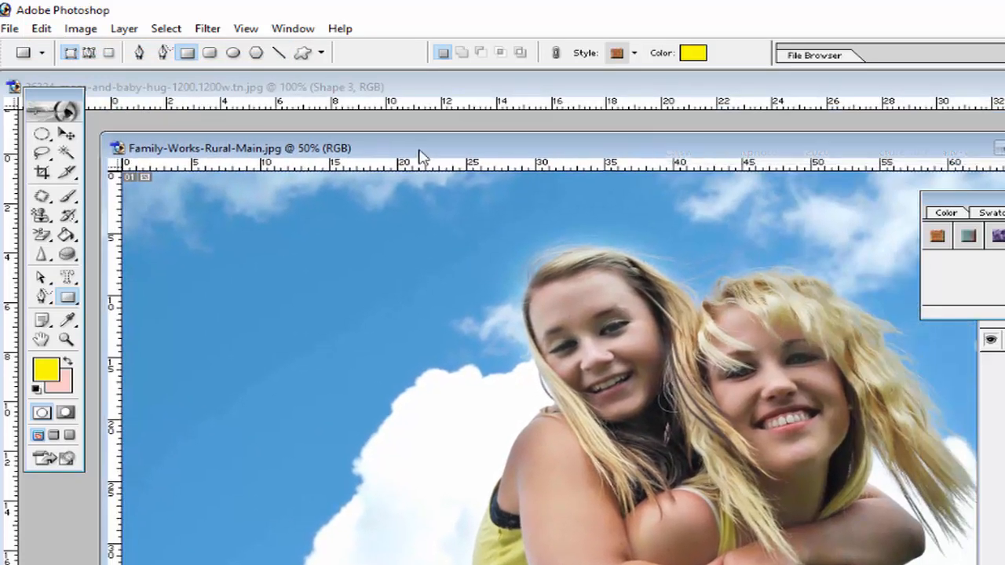
{"action": "left_click_drag", "start_coordinate": [590, 149], "coordinate": [591, 139]}
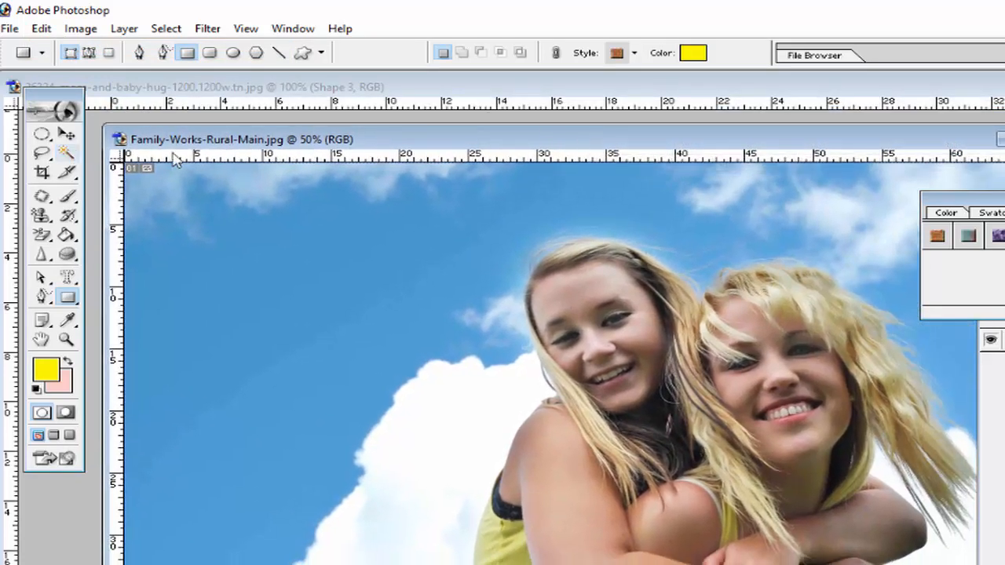
- Select a large area around the two women with the Rectangular Marquee Tool and copy it
{"action": "left_click", "coordinate": [45, 136]}
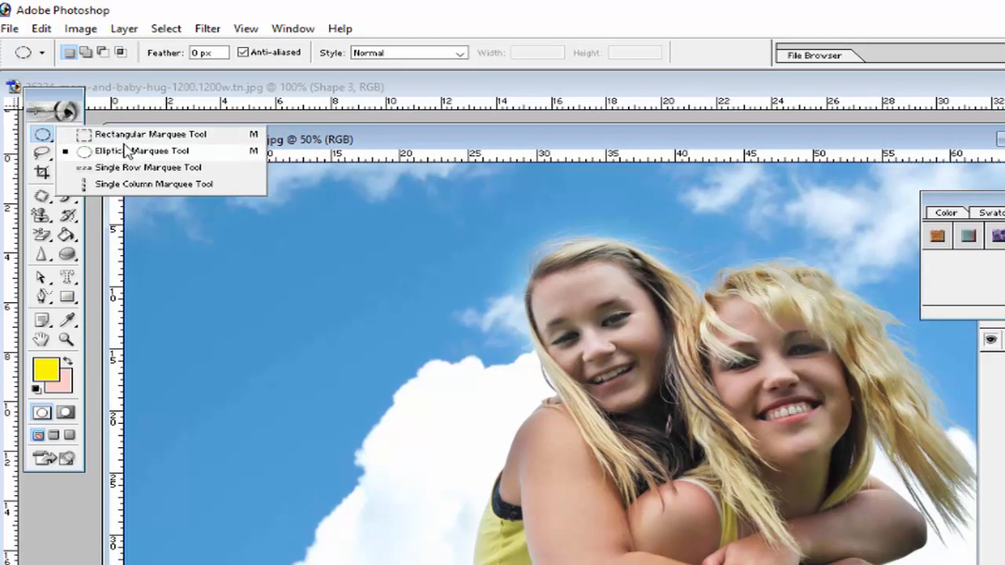
{"action": "left_click", "coordinate": [141, 135]}
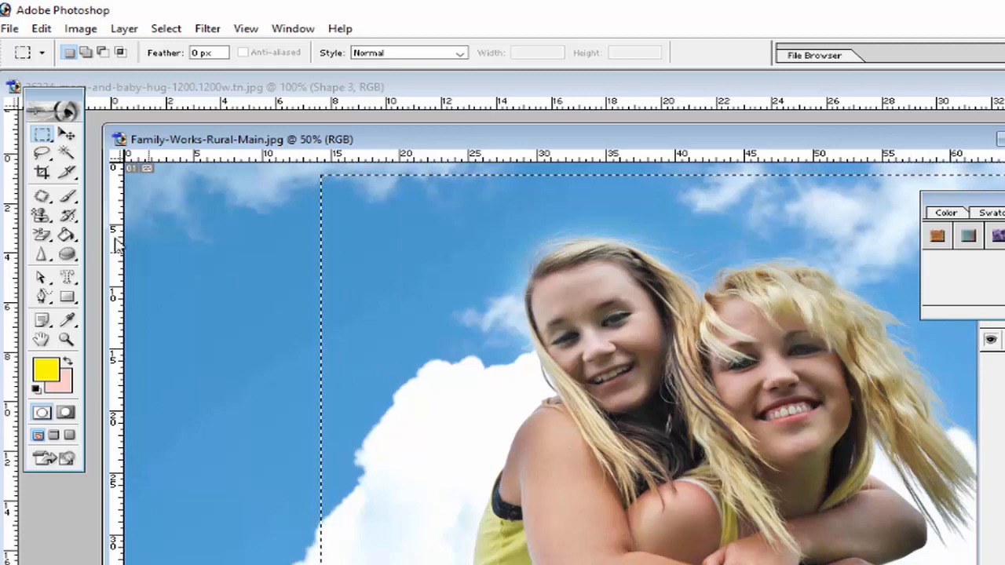
{"action": "left_click", "coordinate": [41, 137]}
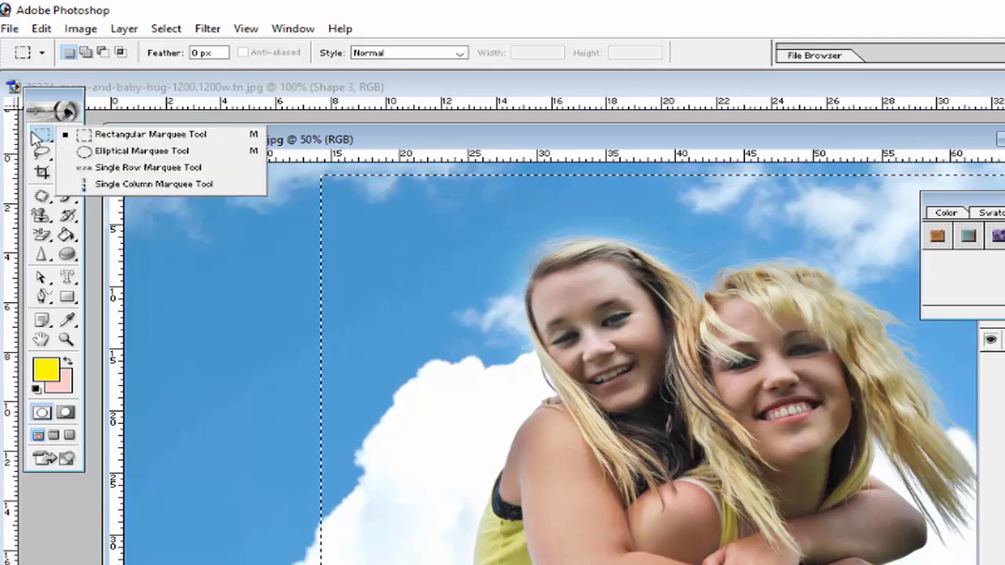
{"action": "left_click", "coordinate": [41, 137]}
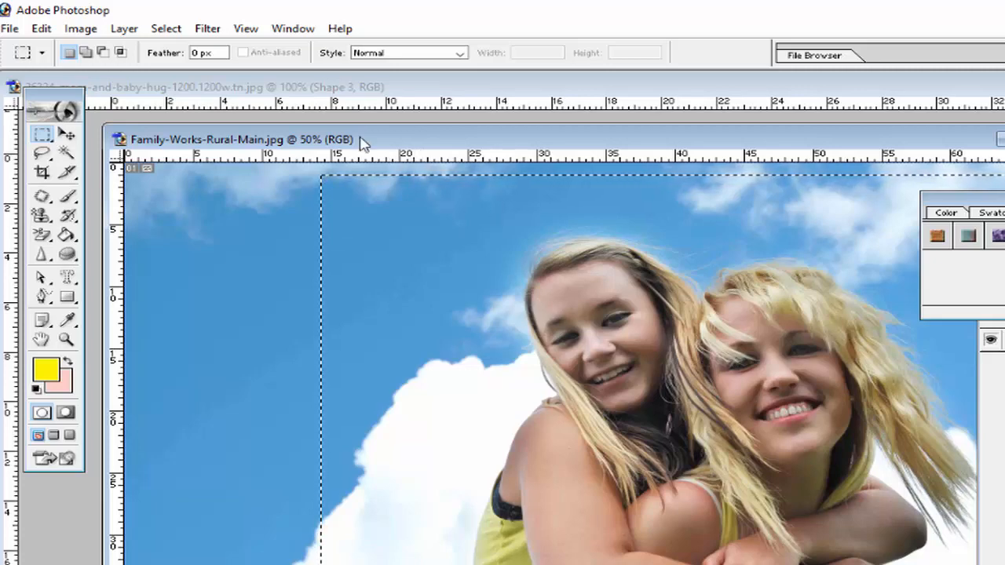
{"action": "left_click", "coordinate": [51, 33]}
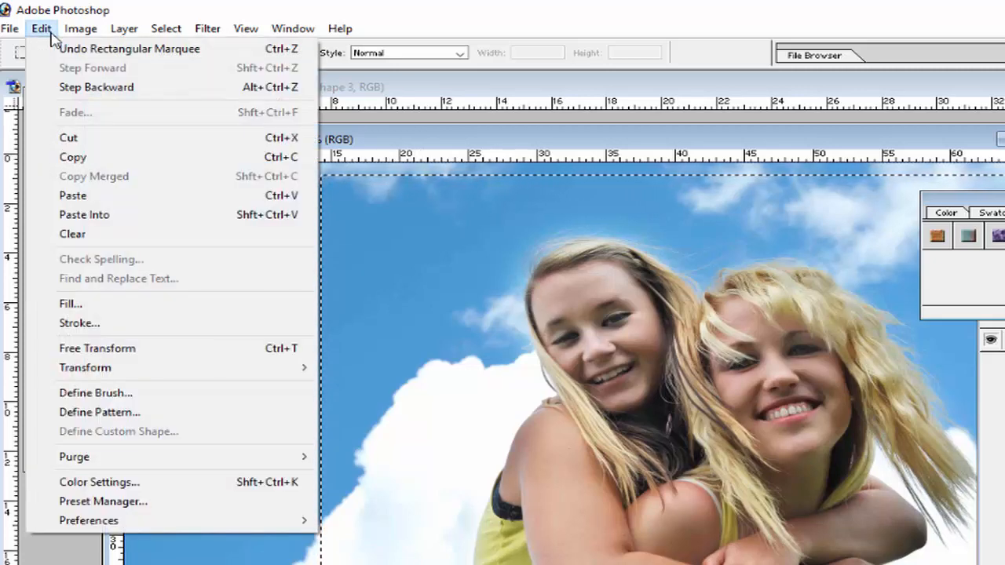
{"action": "left_click", "coordinate": [93, 162]}
- Move the family photo's window aside, switch to the mom-and-baby-hug image and paste the copied area into it
{"action": "left_click_drag", "start_coordinate": [354, 140], "coordinate": [797, 210]}
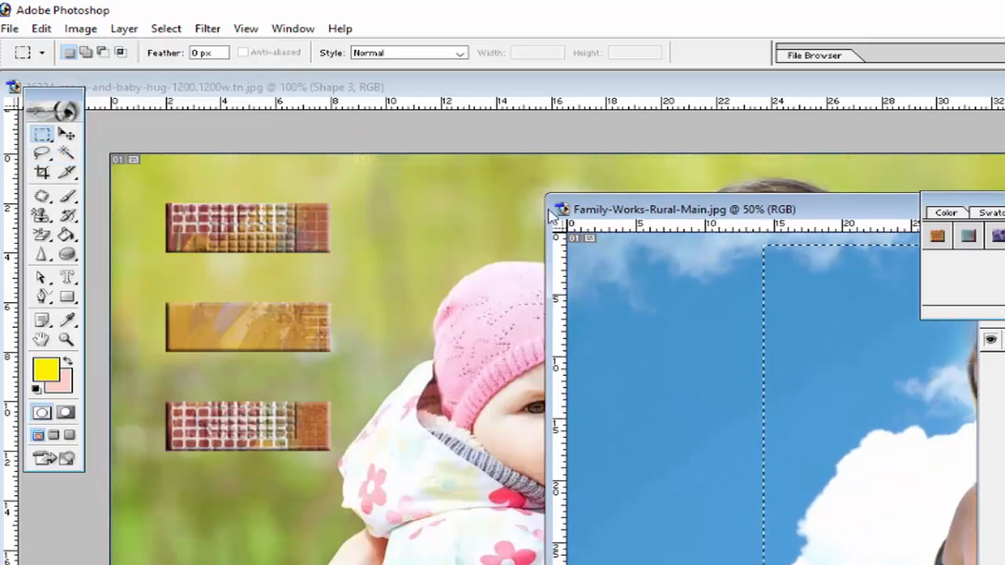
{"action": "left_click", "coordinate": [408, 236]}
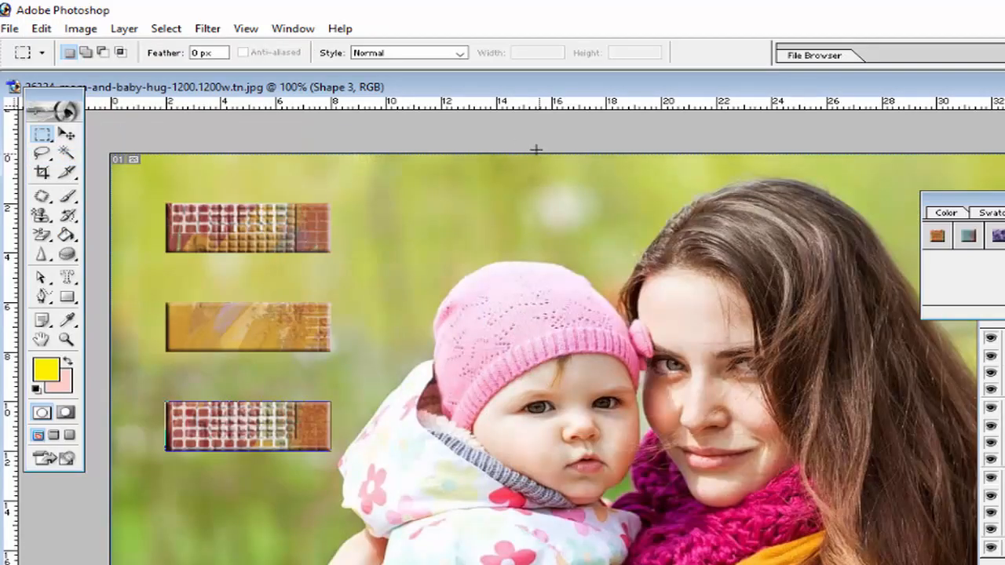
{"action": "left_click", "coordinate": [53, 30]}
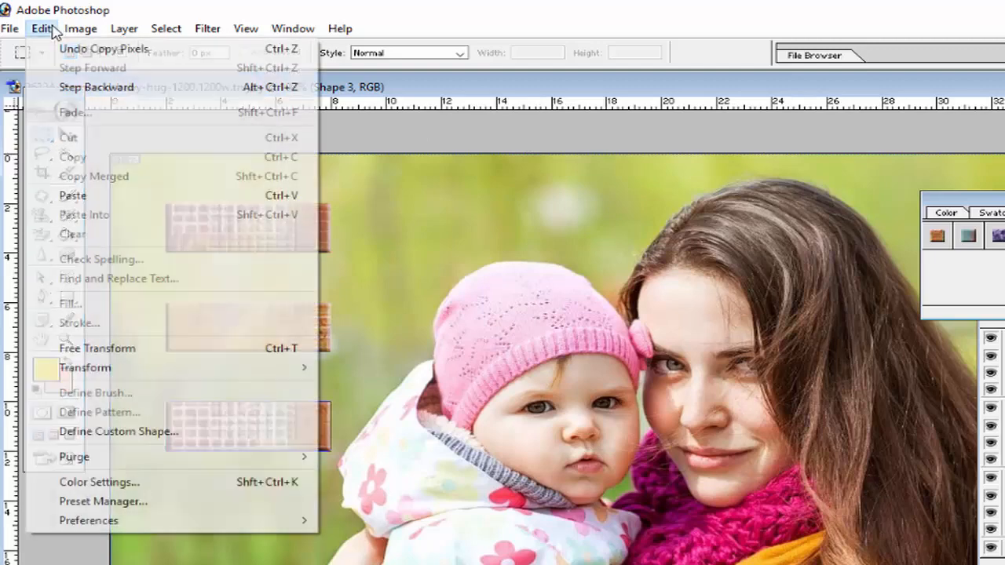
{"action": "left_click", "coordinate": [73, 195]}
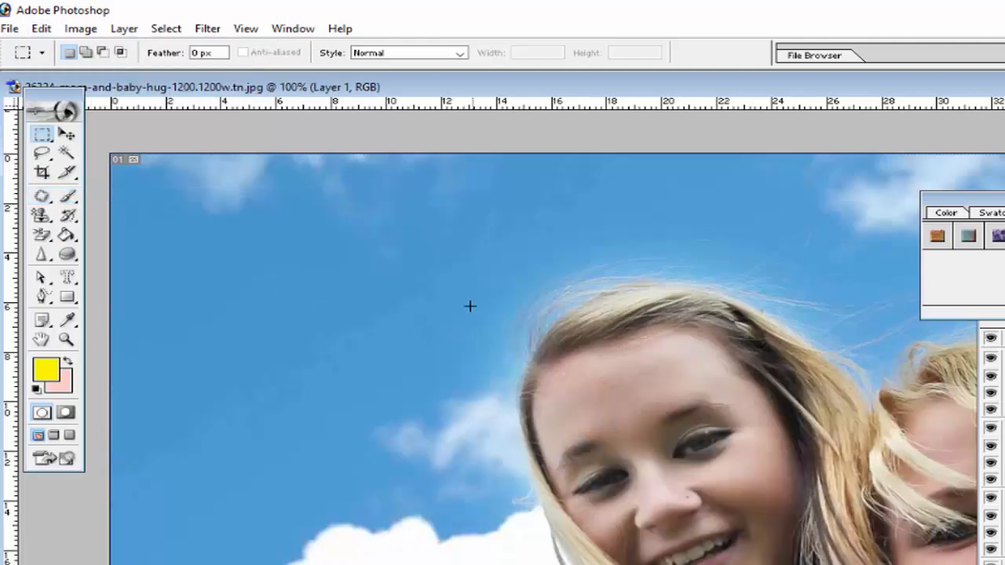
- Shrink the pasted photo with the Move tool's bounding box to 22.7% width and 13.3% height
{"action": "left_click", "coordinate": [69, 137]}
{"action": "left_click_drag", "start_coordinate": [228, 232], "coordinate": [364, 318]}
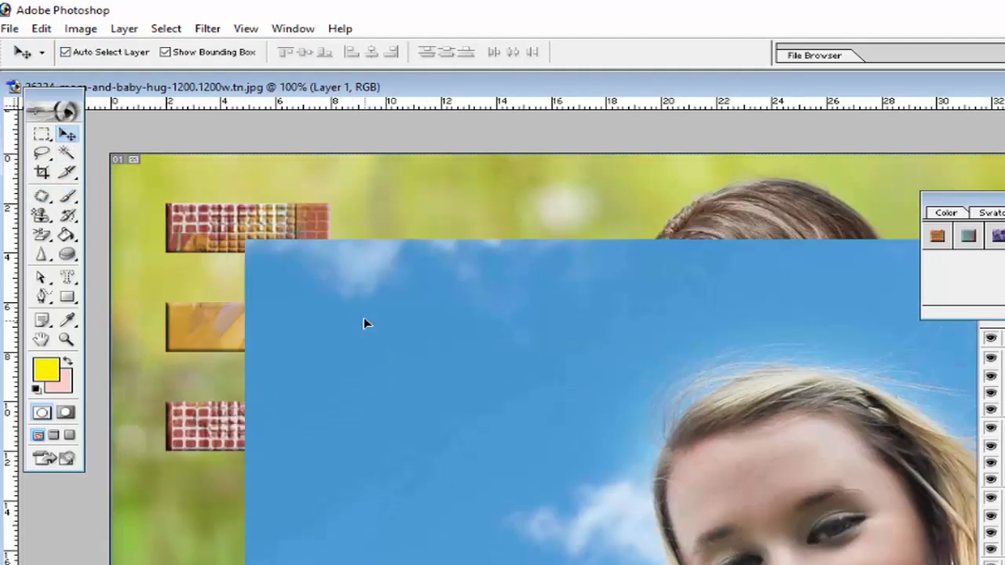
{"action": "left_click_drag", "start_coordinate": [248, 239], "coordinate": [601, 408]}
{"action": "left_click_drag", "start_coordinate": [693, 482], "coordinate": [235, 264]}
{"action": "left_click_drag", "start_coordinate": [183, 199], "coordinate": [418, 314]}
{"action": "left_click_drag", "start_coordinate": [547, 460], "coordinate": [421, 337]}
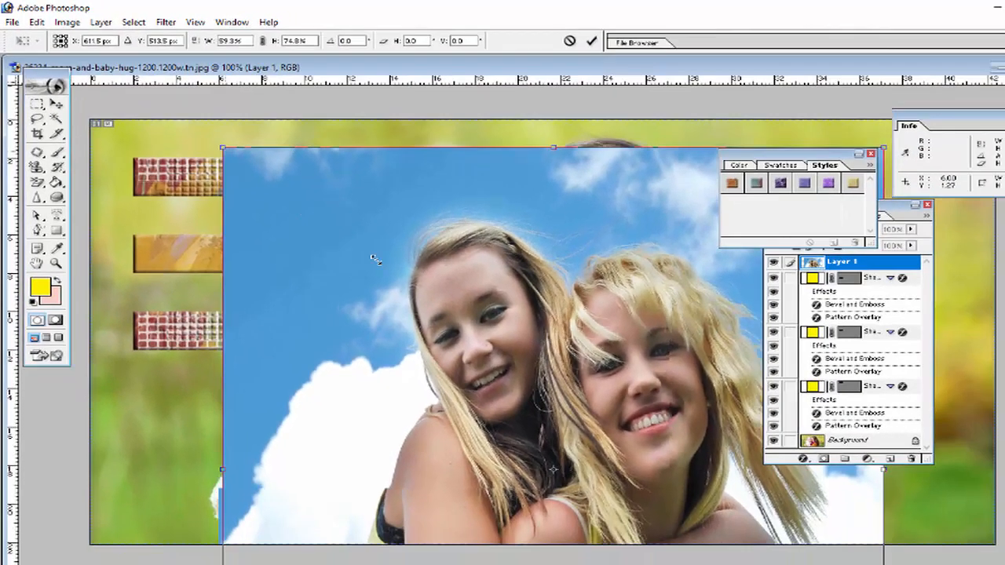
{"action": "left_click_drag", "start_coordinate": [377, 260], "coordinate": [630, 413]}
{"action": "left_click_drag", "start_coordinate": [695, 489], "coordinate": [421, 268]}
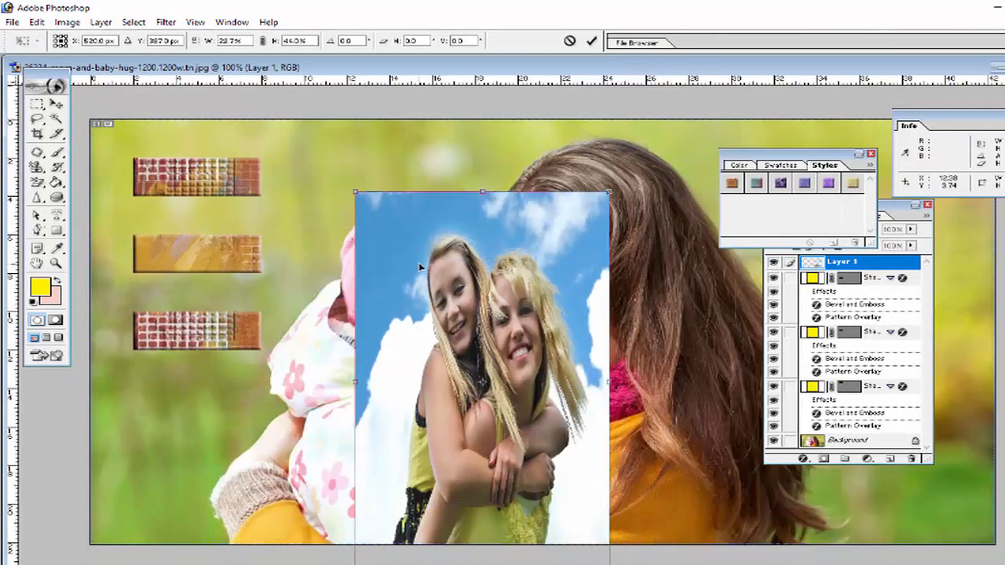
{"action": "left_click_drag", "start_coordinate": [485, 192], "coordinate": [485, 458]}
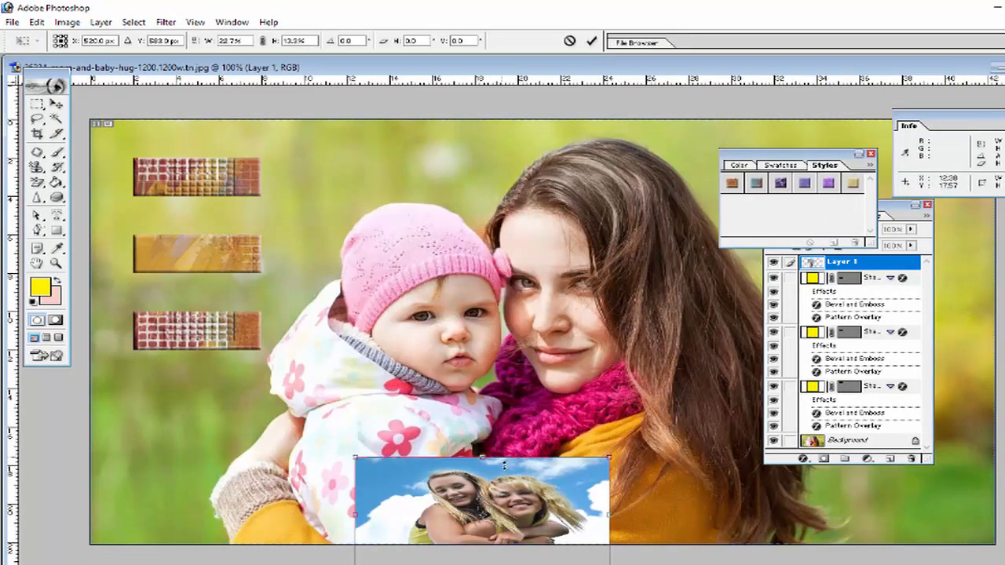
- Place the shrunken photo below the three textured bars, rotate it about -1.4° and apply the transformation
{"action": "left_click_drag", "start_coordinate": [504, 493], "coordinate": [263, 417]}
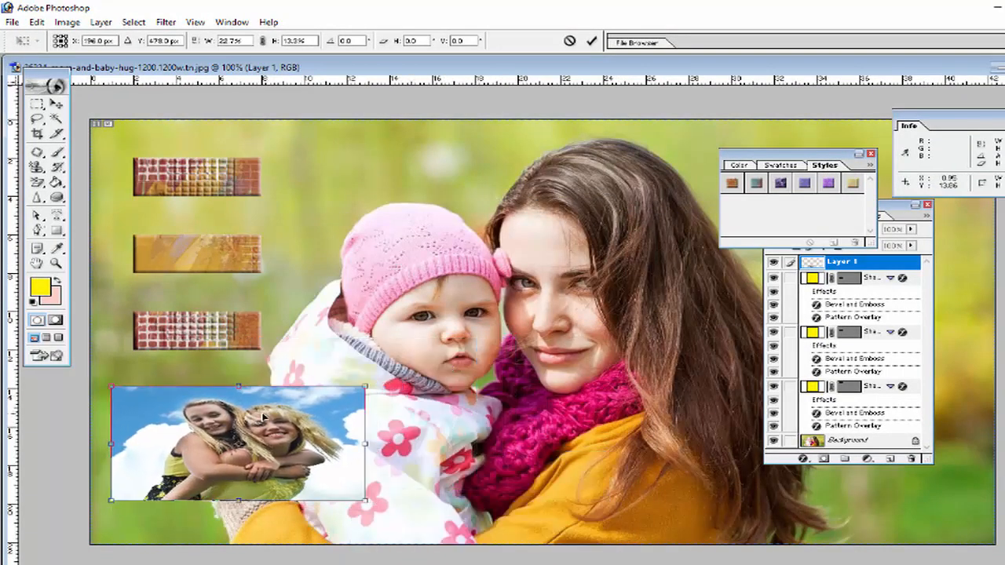
{"action": "mouse_move", "coordinate": [104, 376]}
{"action": "left_mouse_down"}
{"action": "mouse_move", "coordinate": [97, 393]}
{"action": "mouse_move", "coordinate": [117, 365]}
{"action": "mouse_move", "coordinate": [111, 385]}
{"action": "left_mouse_up"}
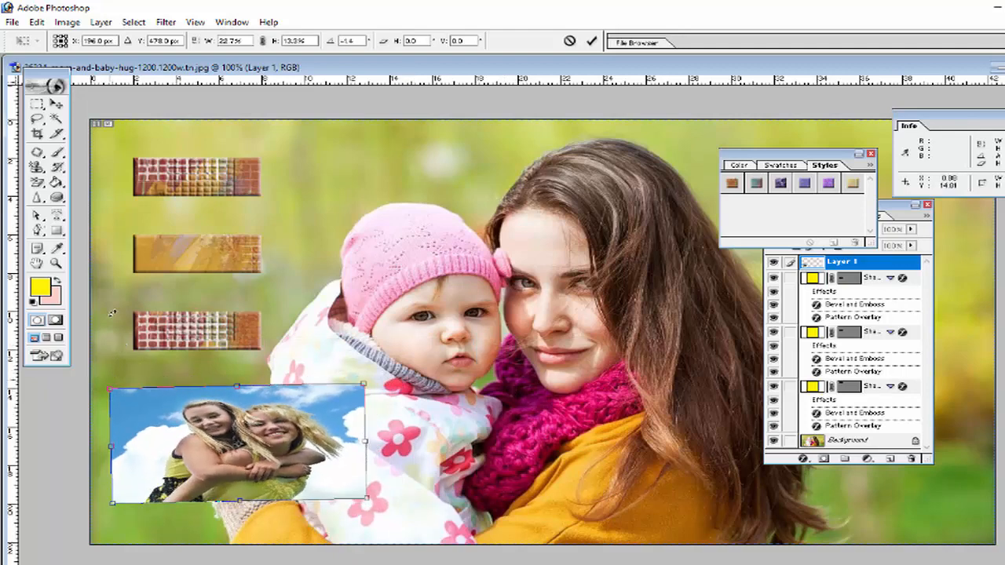
{"action": "left_click", "coordinate": [55, 106]}
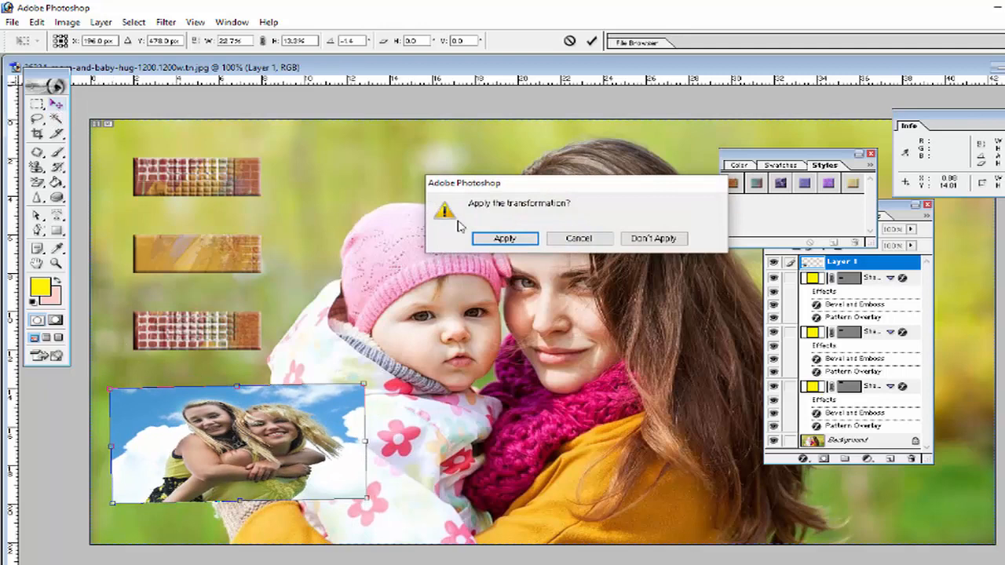
{"action": "left_click", "coordinate": [493, 238]}
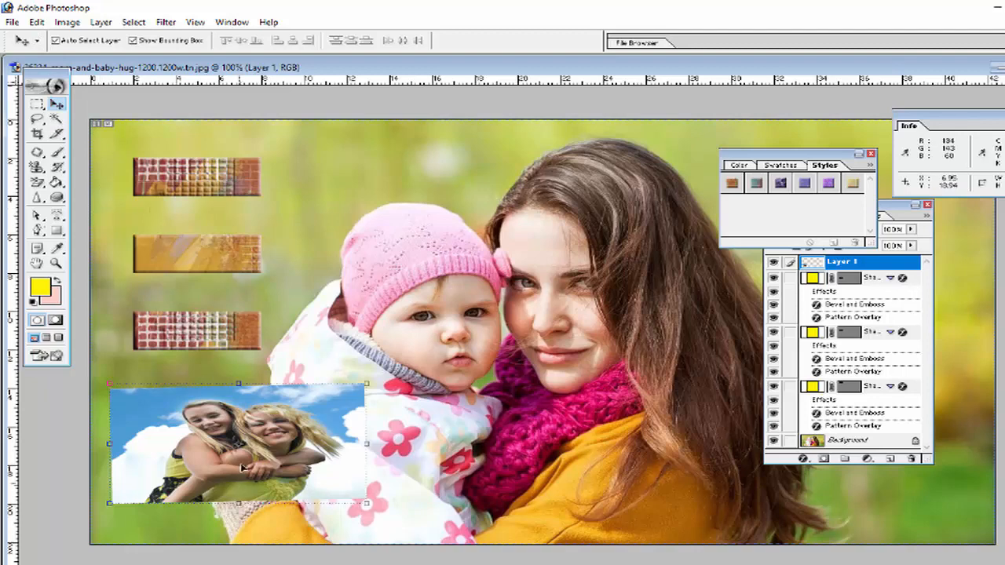
{"action": "left_click_drag", "start_coordinate": [241, 465], "coordinate": [288, 476]}
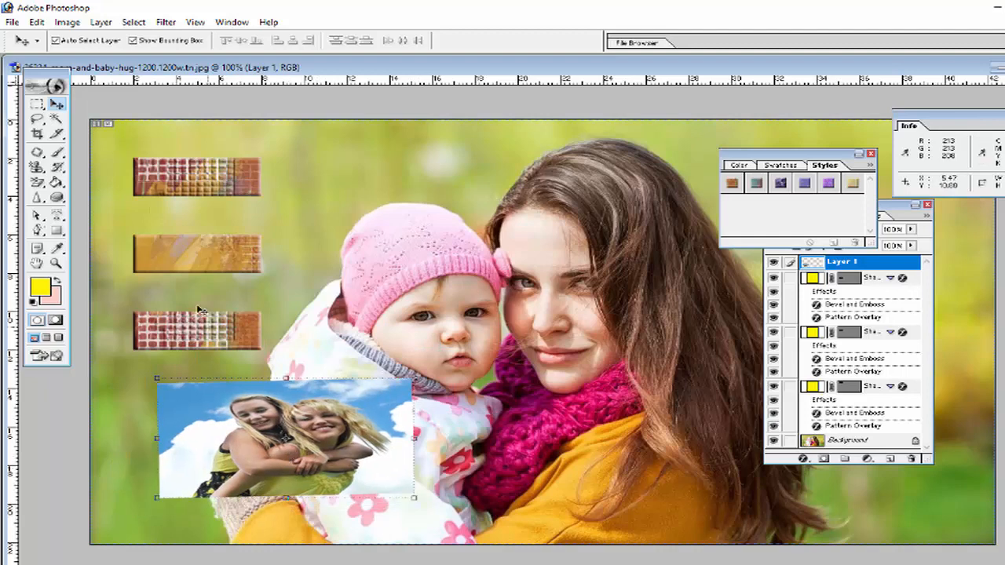
- Apply a 10 px centered stroke in red (F50E2F) with Normal mode and 100% opacity around the pasted photo
{"action": "left_click", "coordinate": [36, 22]}
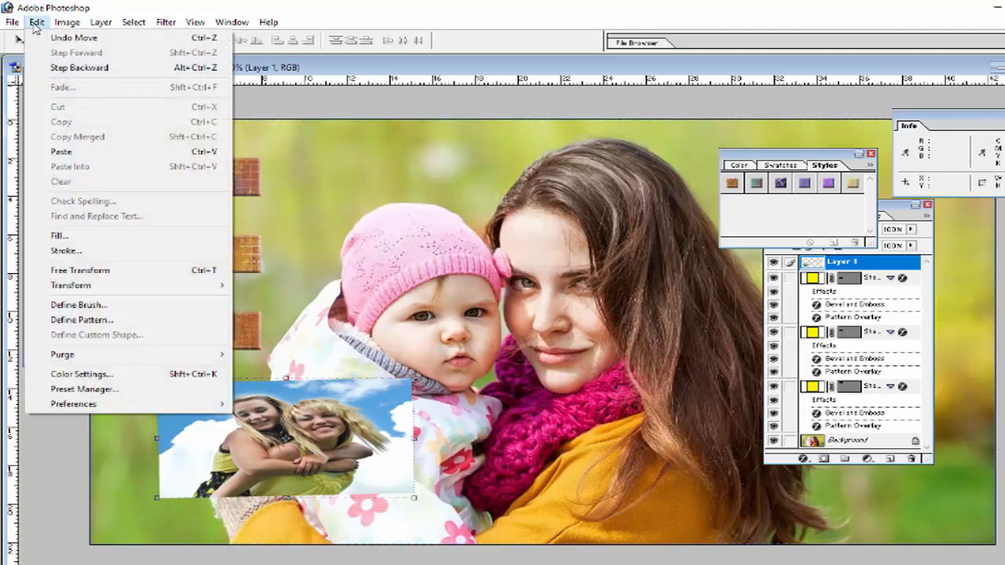
{"action": "left_click", "coordinate": [74, 252]}
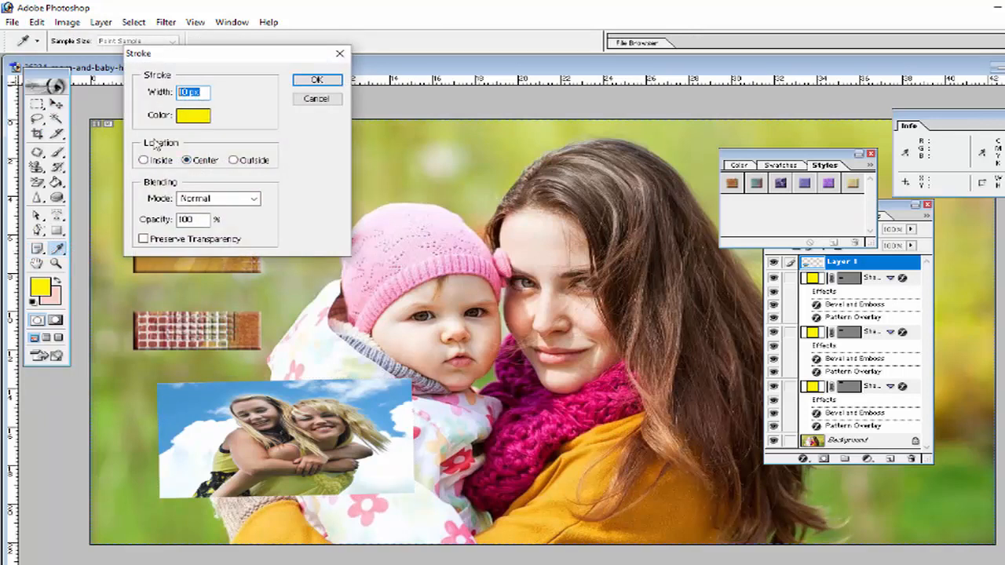
{"action": "left_click", "coordinate": [206, 118]}
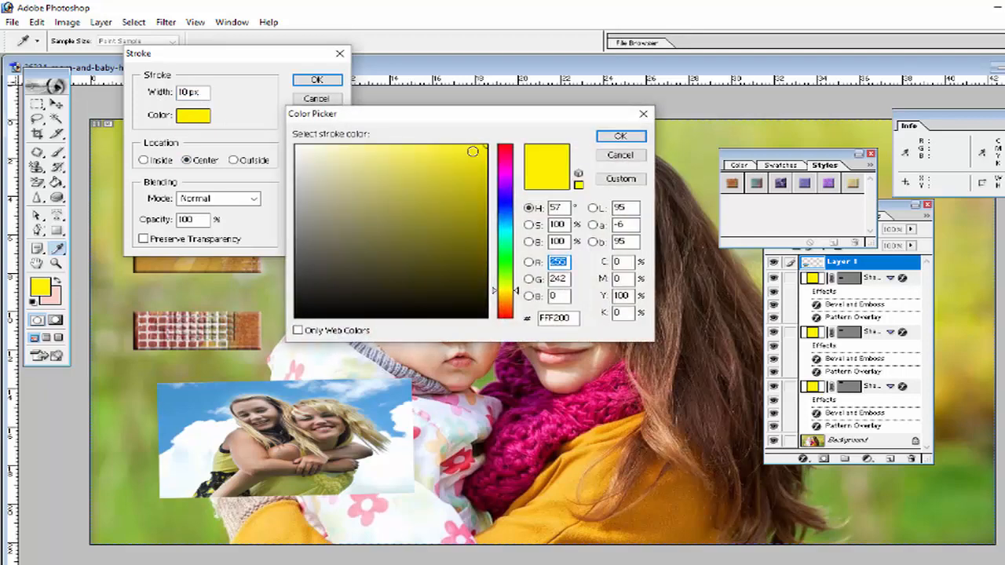
{"action": "left_click", "coordinate": [505, 148]}
{"action": "left_click", "coordinate": [420, 149]}
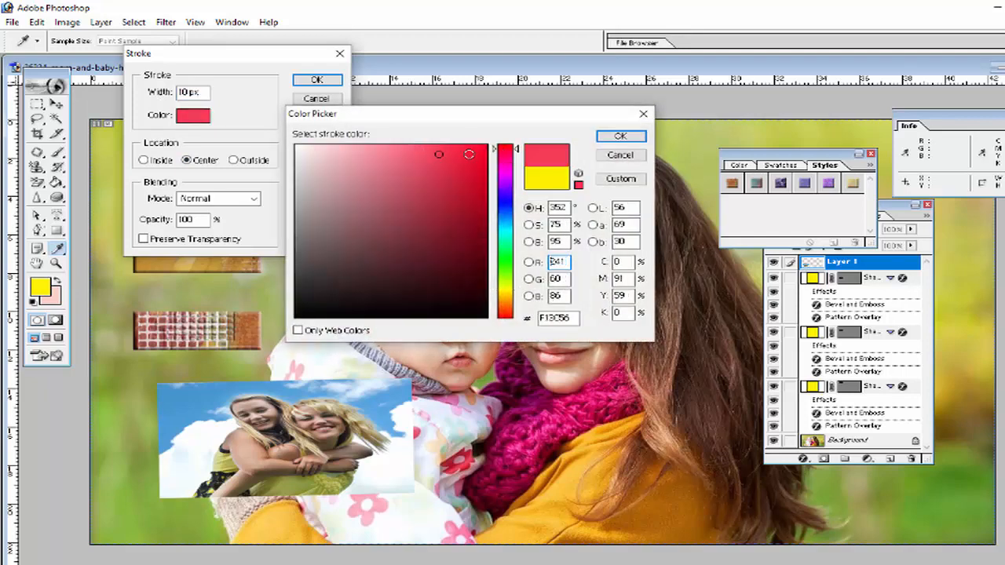
{"action": "left_click", "coordinate": [468, 155]}
{"action": "left_click", "coordinate": [474, 168]}
{"action": "left_click", "coordinate": [475, 151]}
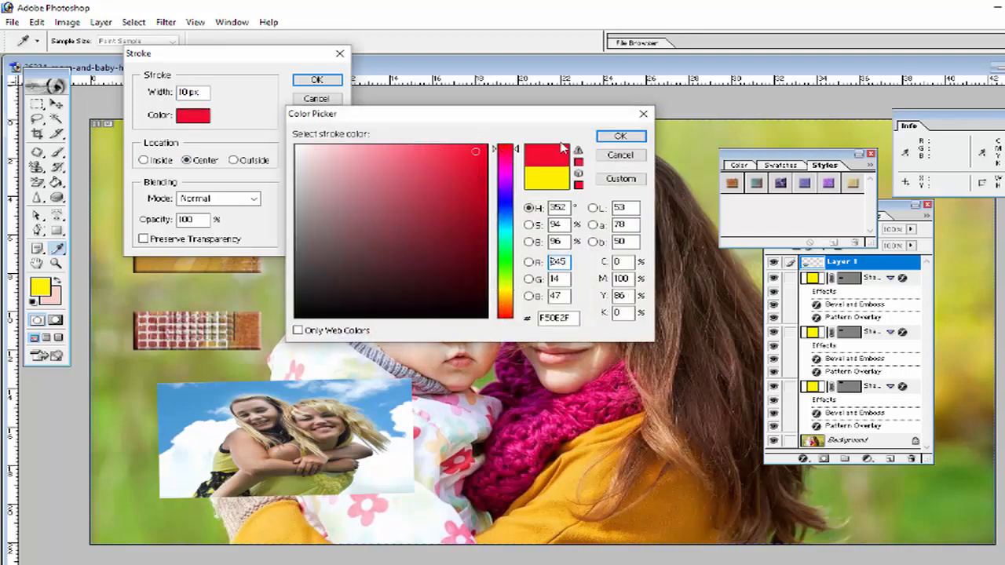
{"action": "left_click", "coordinate": [600, 139]}
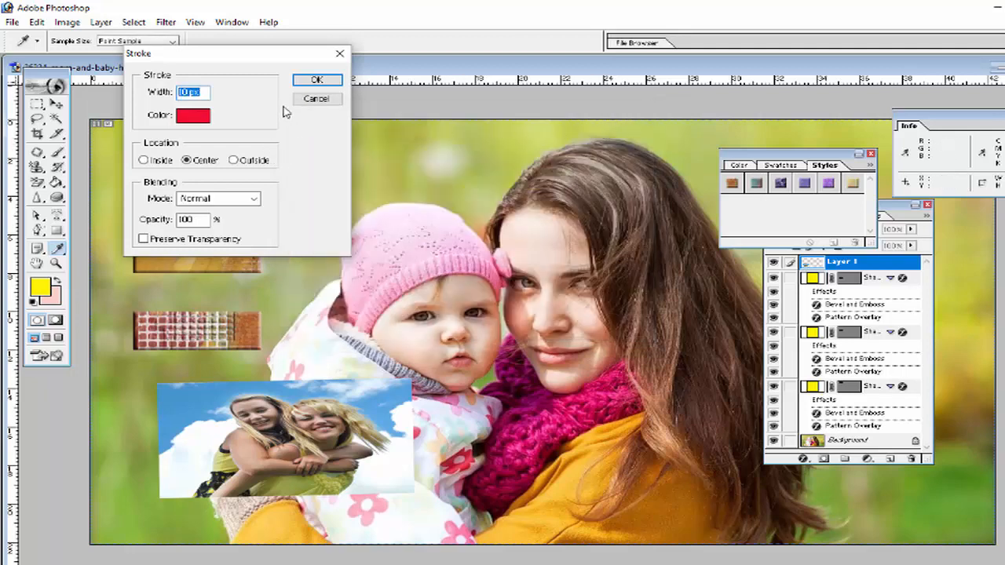
{"action": "left_click", "coordinate": [315, 81]}
{"action": "key", "text": "v"}
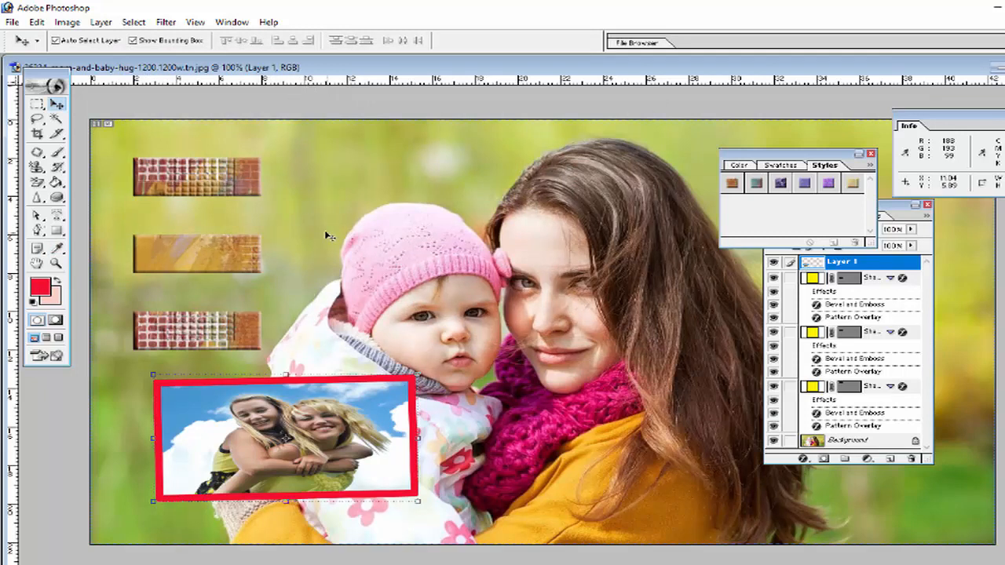
- Skew the framed photo by lowering its upper-right corner to a 14.6° vertical skew and apply the transformation
{"action": "left_click", "coordinate": [36, 22]}
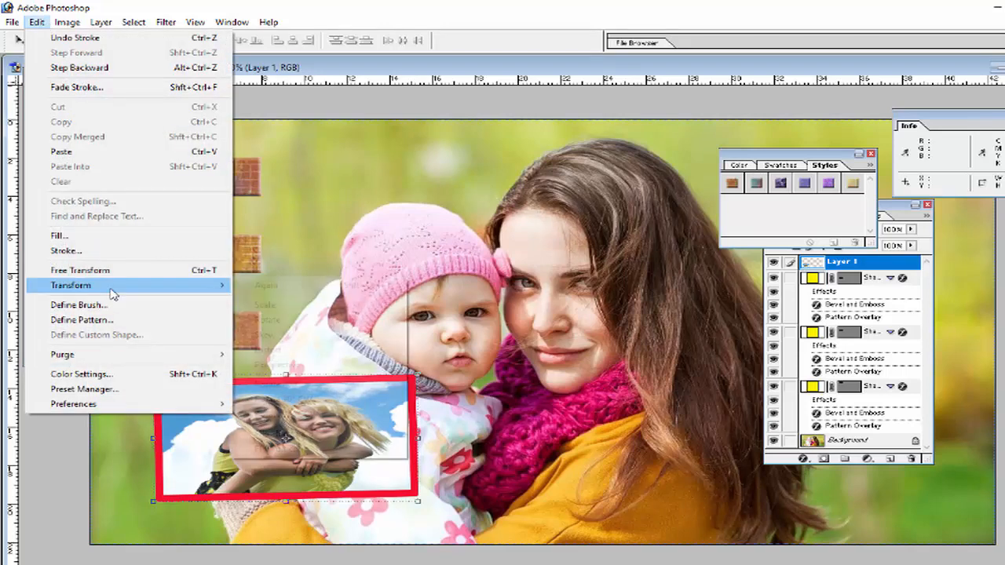
{"action": "mouse_move", "coordinate": [114, 293]}
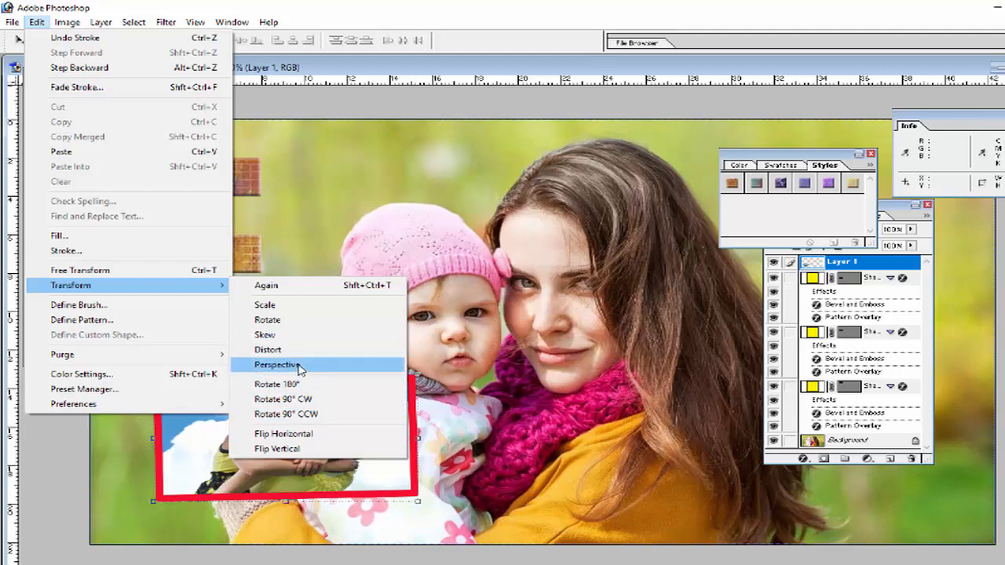
{"action": "left_click", "coordinate": [294, 338]}
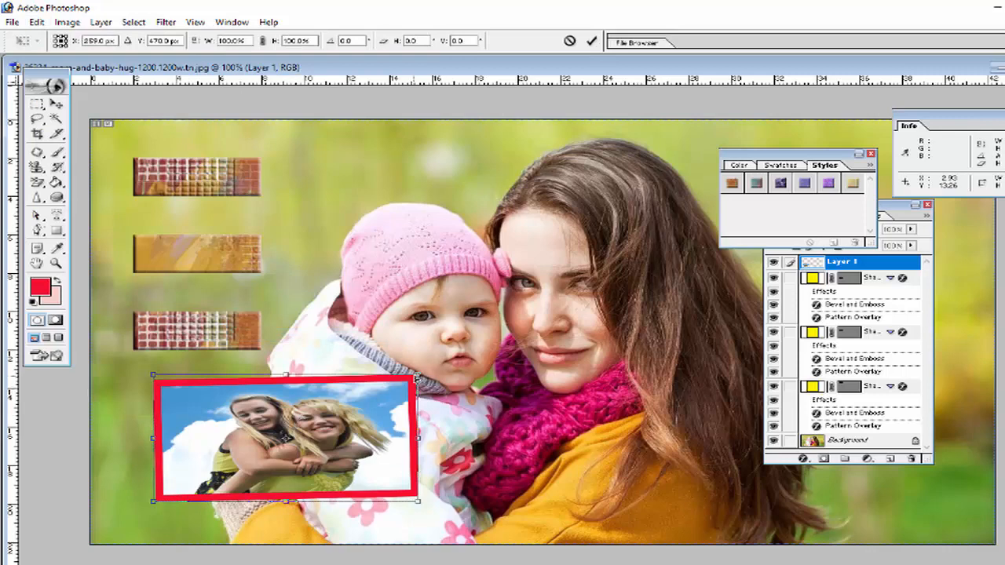
{"action": "left_click_drag", "start_coordinate": [419, 379], "coordinate": [364, 464]}
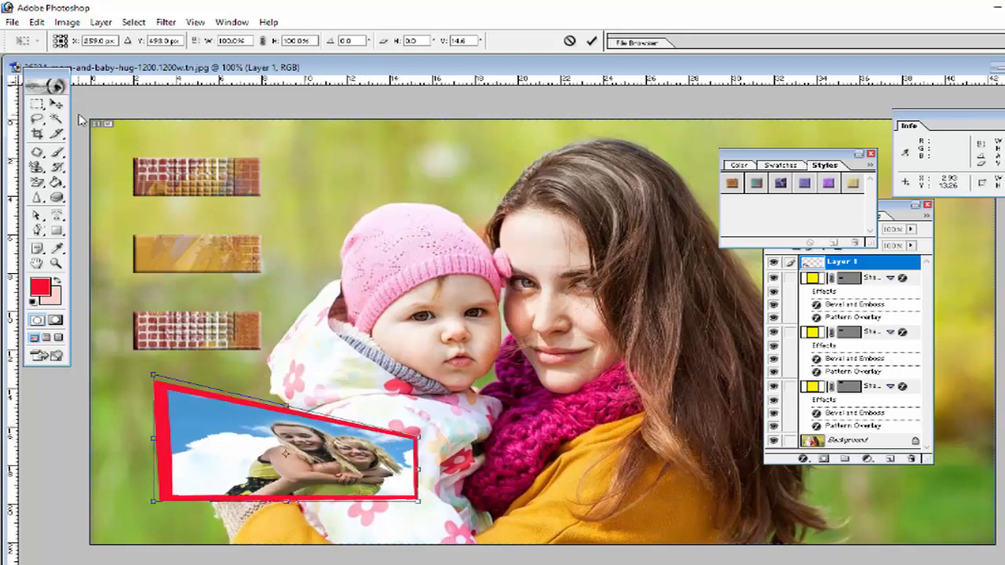
{"action": "left_click", "coordinate": [56, 104]}
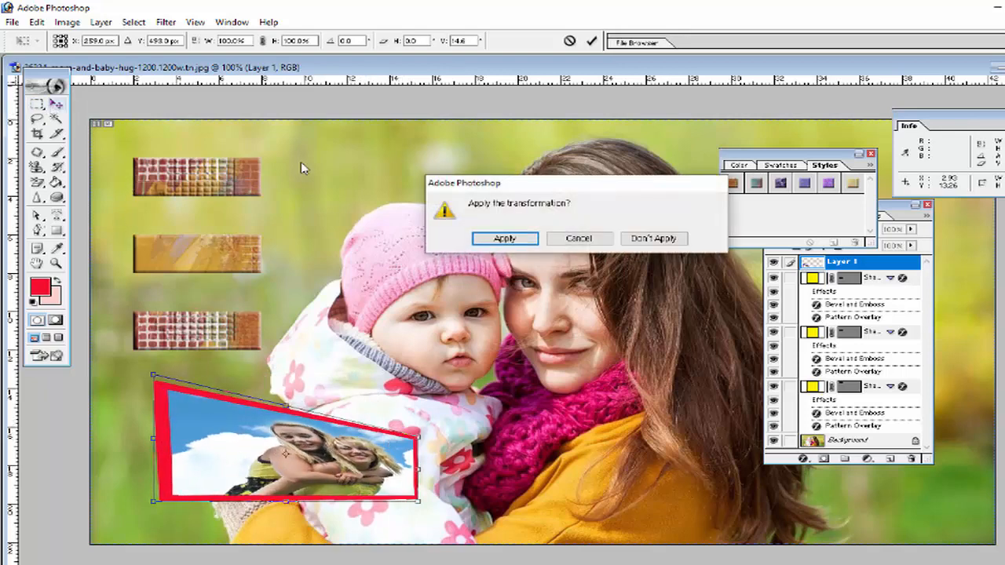
{"action": "left_click", "coordinate": [528, 238]}
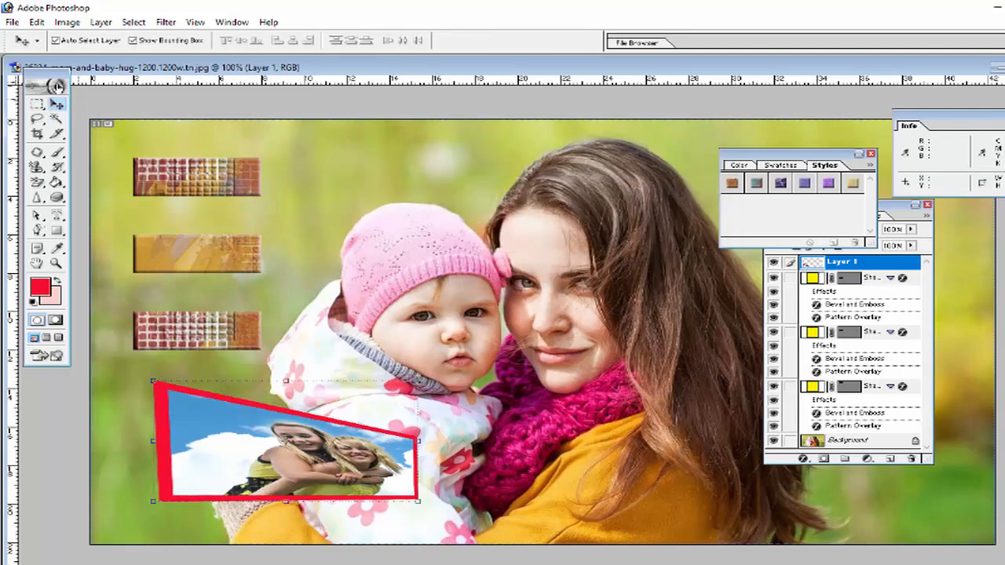
- Distort the skewed photo by pulling its top edge outward and its lower-left corner inward, then apply the transformation
{"action": "left_click", "coordinate": [39, 23]}
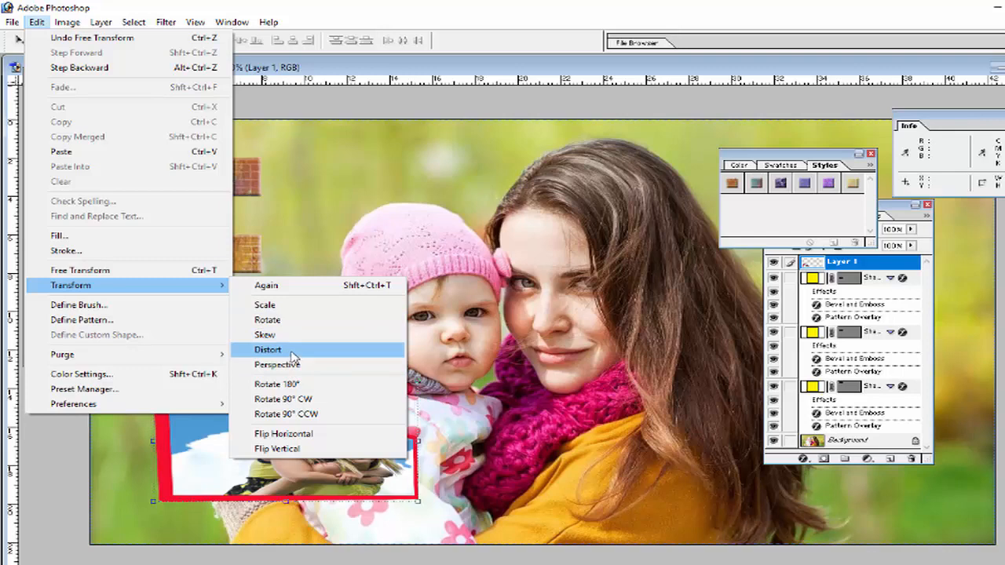
{"action": "left_click", "coordinate": [268, 350]}
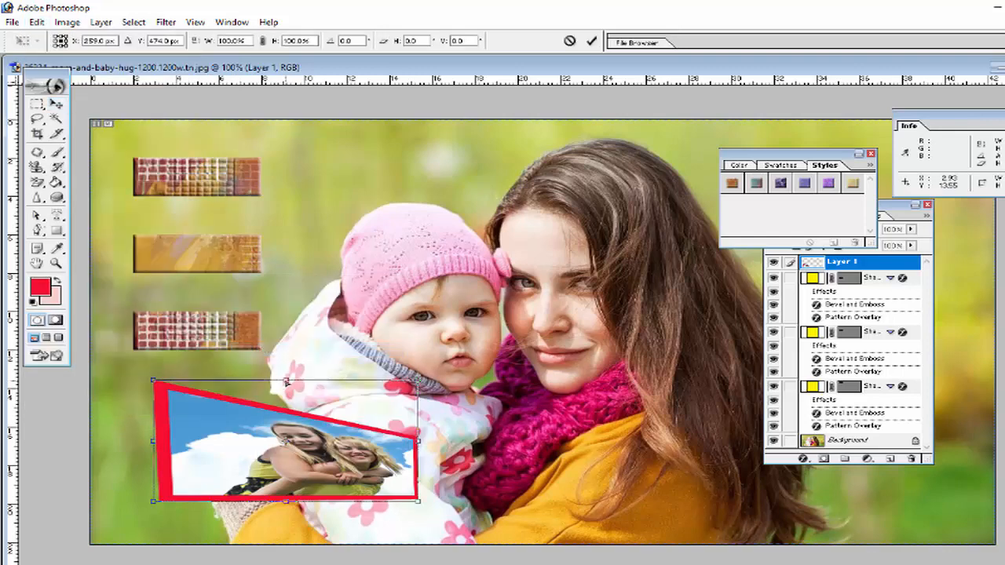
{"action": "left_click_drag", "start_coordinate": [286, 383], "coordinate": [260, 357]}
{"action": "left_click_drag", "start_coordinate": [155, 504], "coordinate": [235, 507]}
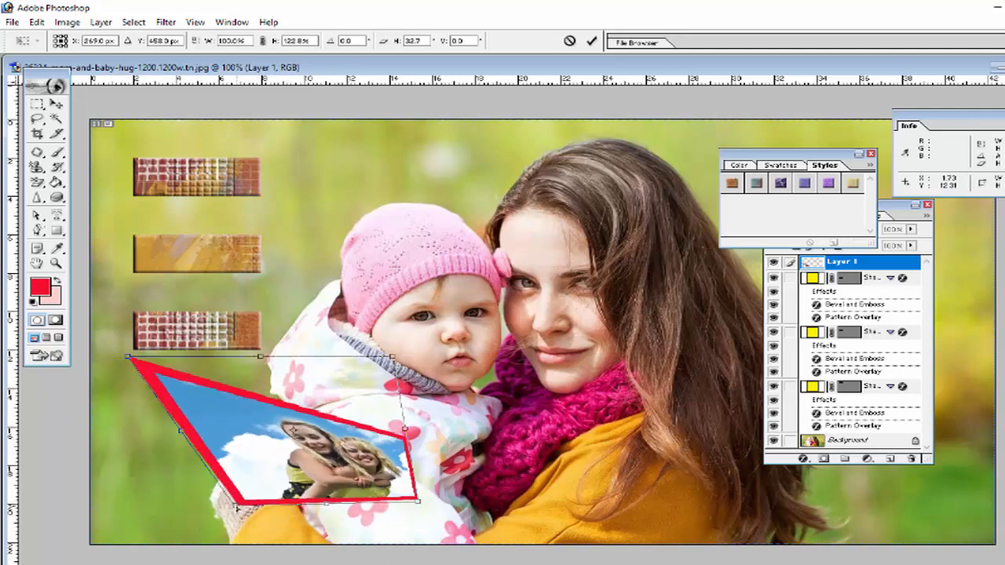
{"action": "left_click", "coordinate": [58, 105]}
{"action": "left_click", "coordinate": [524, 245]}
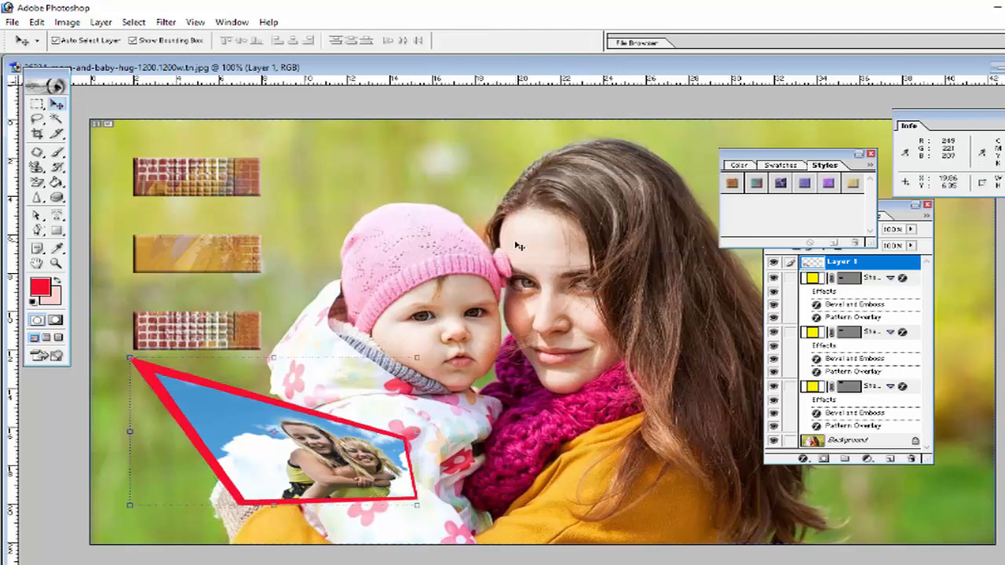
- Rotate the distorted photo by 180° and flip it horizontally
{"action": "left_click", "coordinate": [36, 22]}
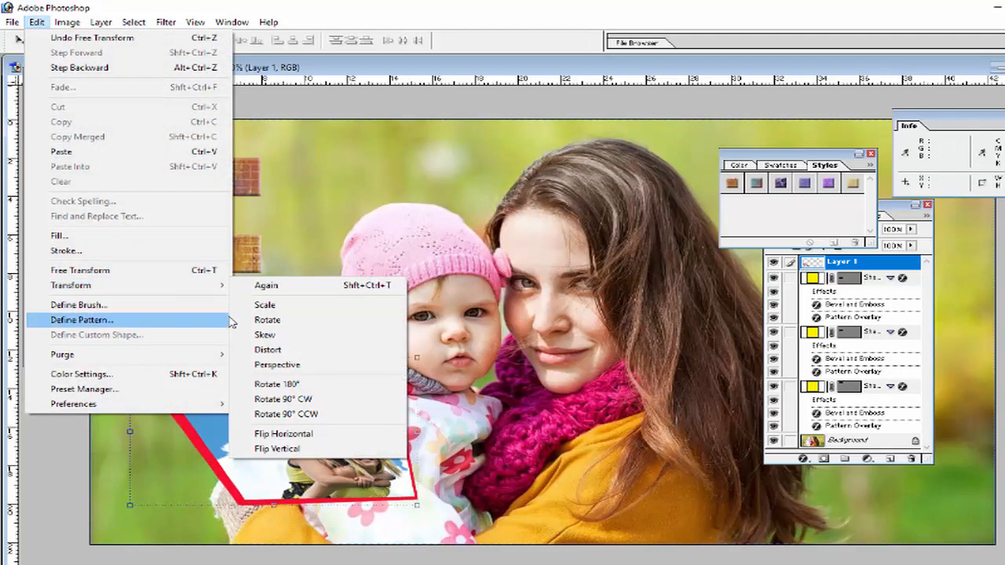
{"action": "left_click", "coordinate": [283, 384]}
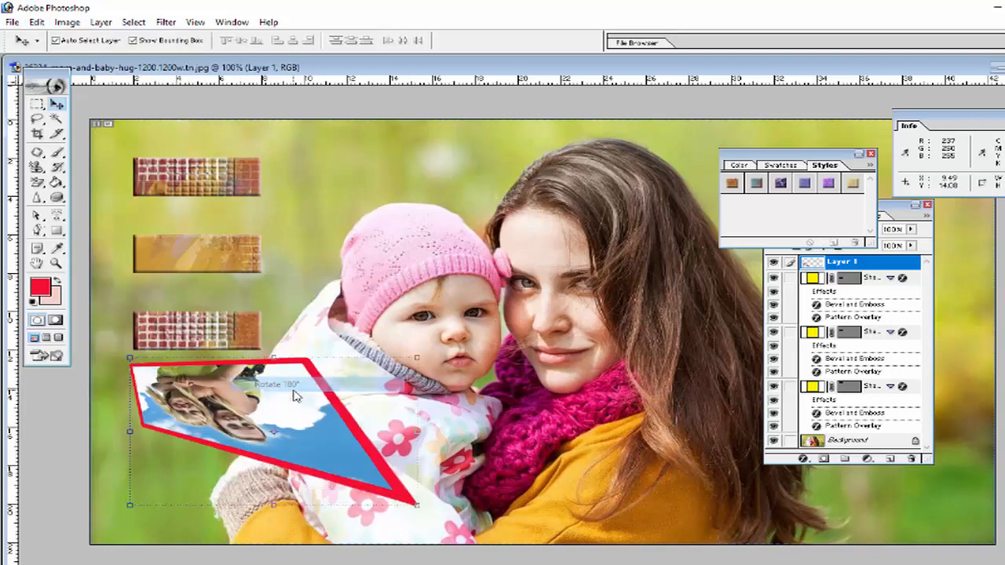
{"action": "left_click", "coordinate": [36, 22]}
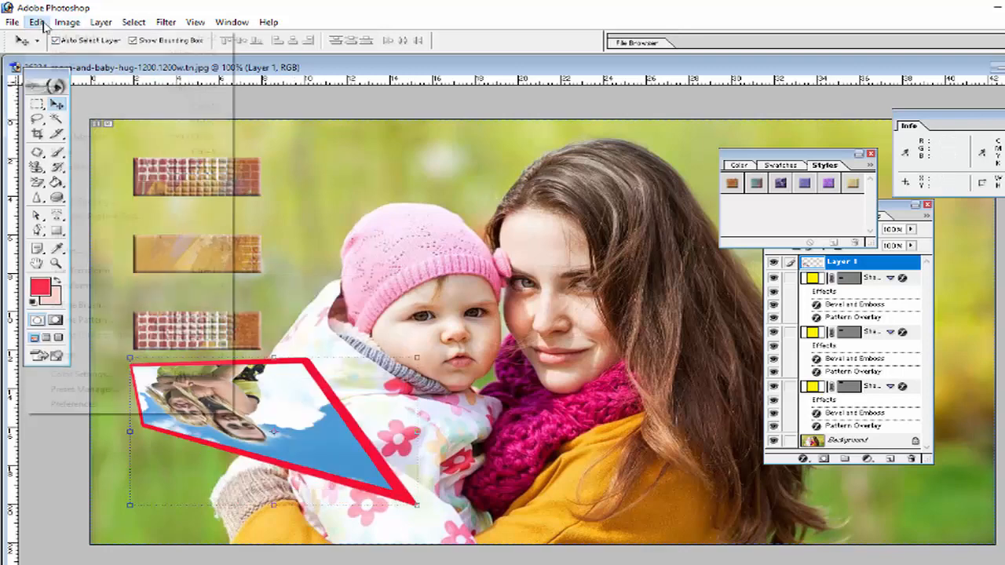
{"action": "mouse_move", "coordinate": [125, 292]}
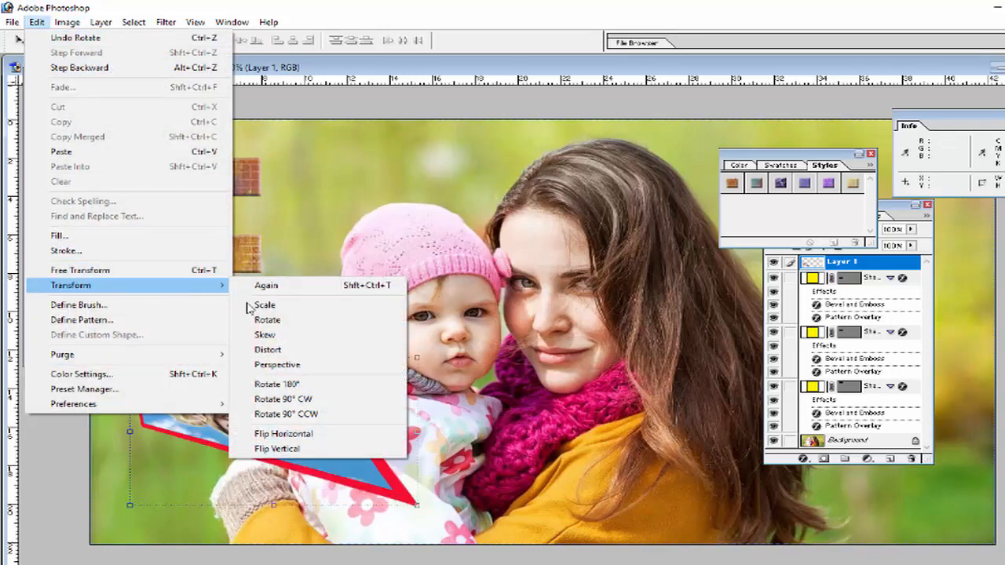
{"action": "left_click", "coordinate": [307, 436]}
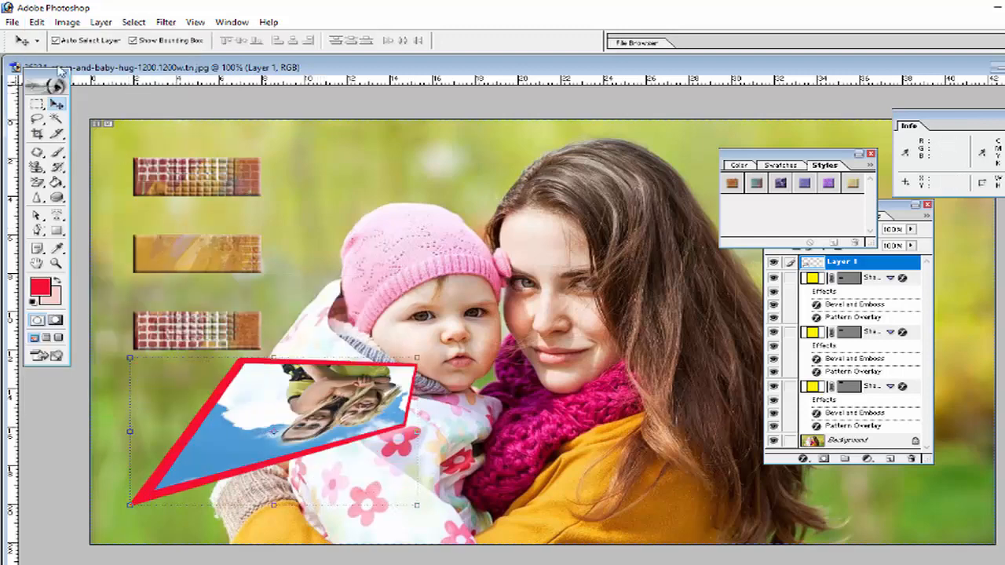
- Step backward through five edits to undo the photo's flip, rotation, distortion, skew and red stroke
{"action": "left_click", "coordinate": [36, 22]}
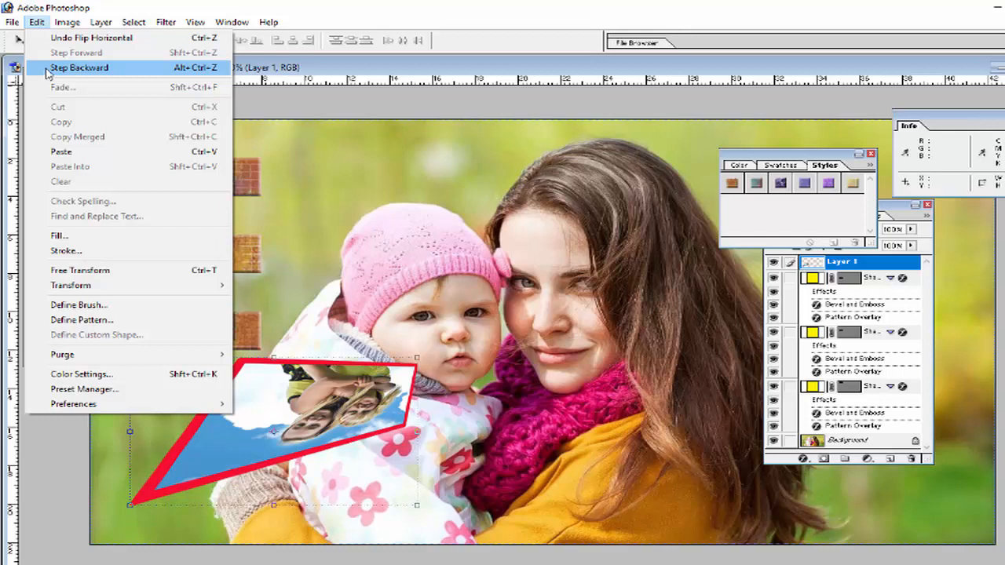
{"action": "left_click", "coordinate": [47, 70]}
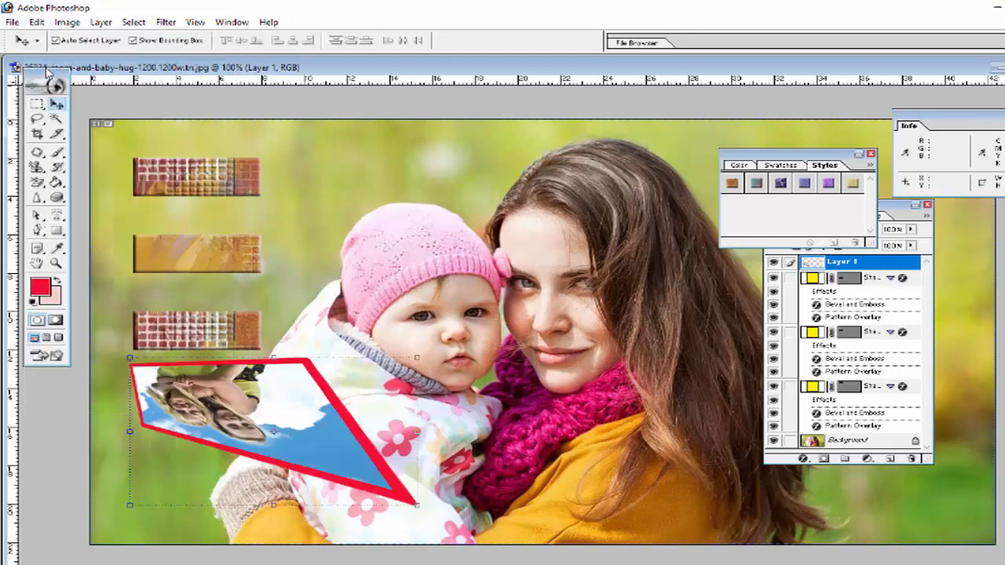
{"action": "left_click", "coordinate": [37, 22]}
{"action": "left_click", "coordinate": [47, 70]}
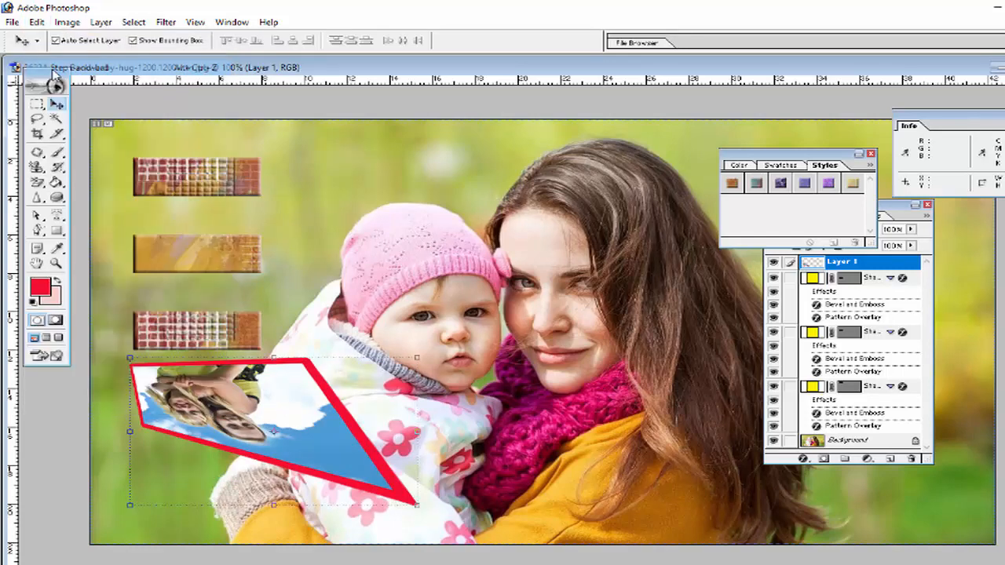
{"action": "left_click", "coordinate": [37, 22]}
{"action": "left_click", "coordinate": [47, 70]}
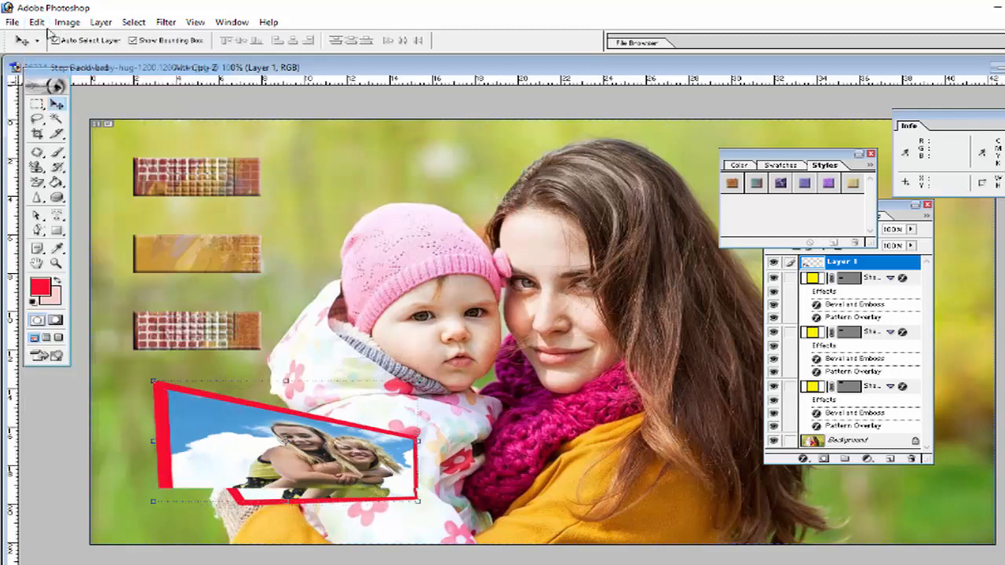
{"action": "left_click", "coordinate": [37, 22]}
{"action": "left_click", "coordinate": [47, 67]}
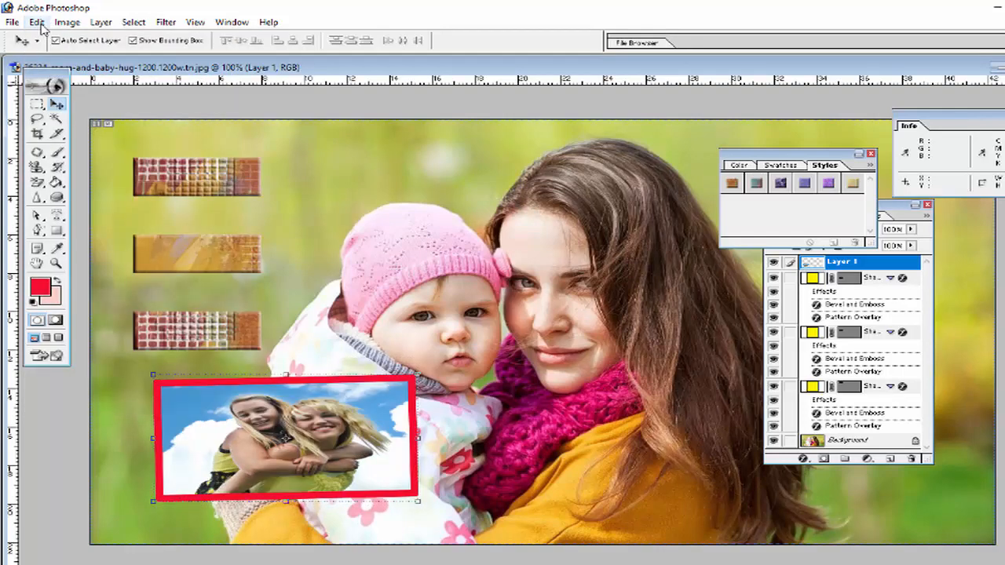
{"action": "left_click", "coordinate": [37, 22]}
{"action": "left_click", "coordinate": [52, 67]}
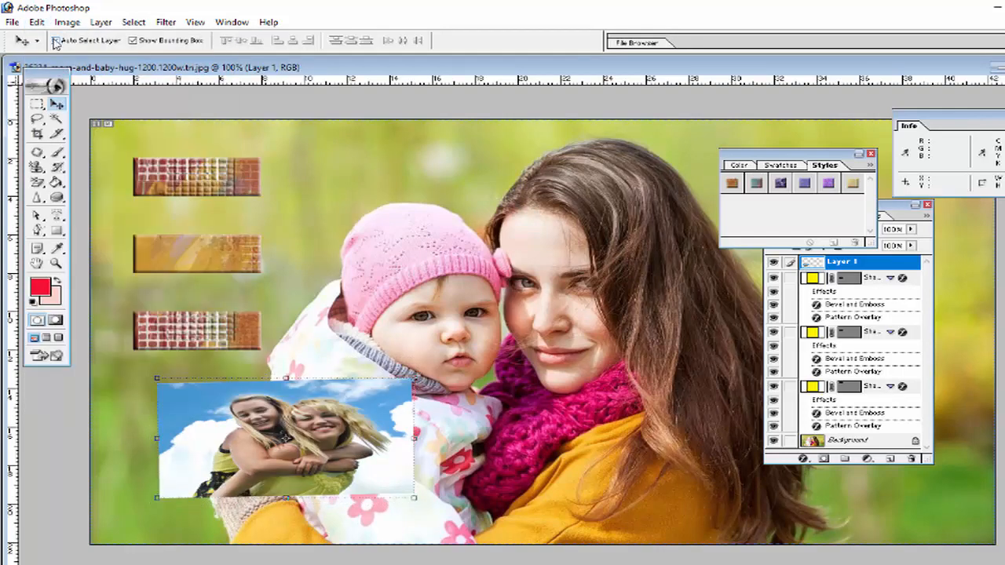
- Step forward through three edits to restore the photo's red stroke, skew and distortion
{"action": "left_click", "coordinate": [37, 22]}
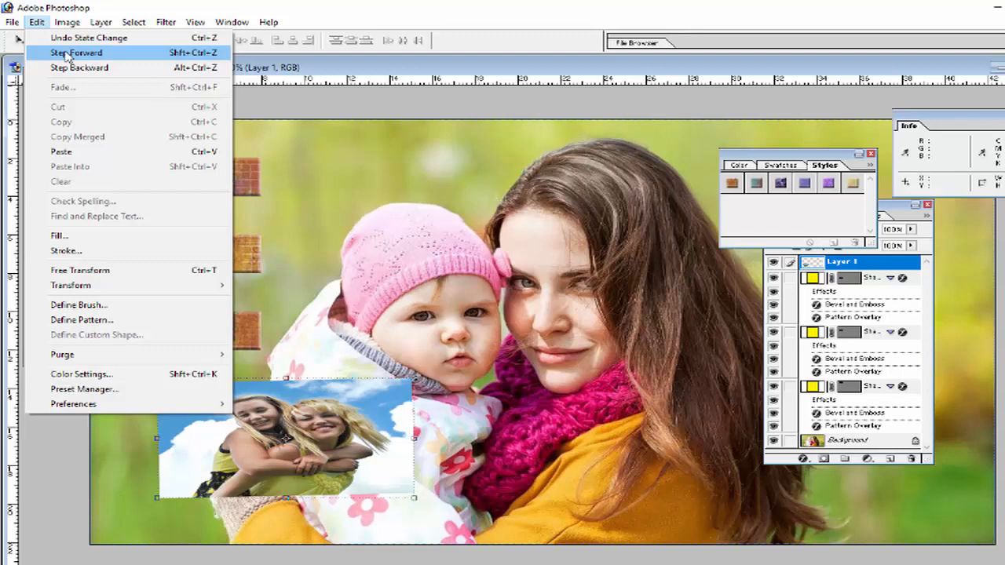
{"action": "left_click", "coordinate": [67, 55]}
{"action": "left_click", "coordinate": [39, 24]}
{"action": "left_click", "coordinate": [56, 53]}
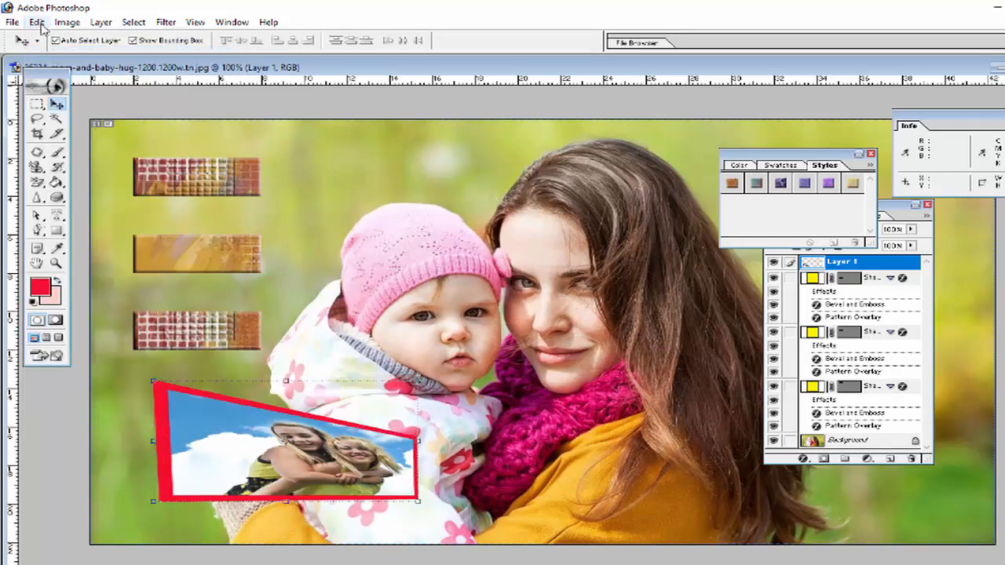
{"action": "left_click", "coordinate": [37, 22]}
{"action": "left_click", "coordinate": [57, 53]}
- Step backward through three edits to remove the photo's distortion, skew and red stroke
{"action": "left_click", "coordinate": [38, 22]}
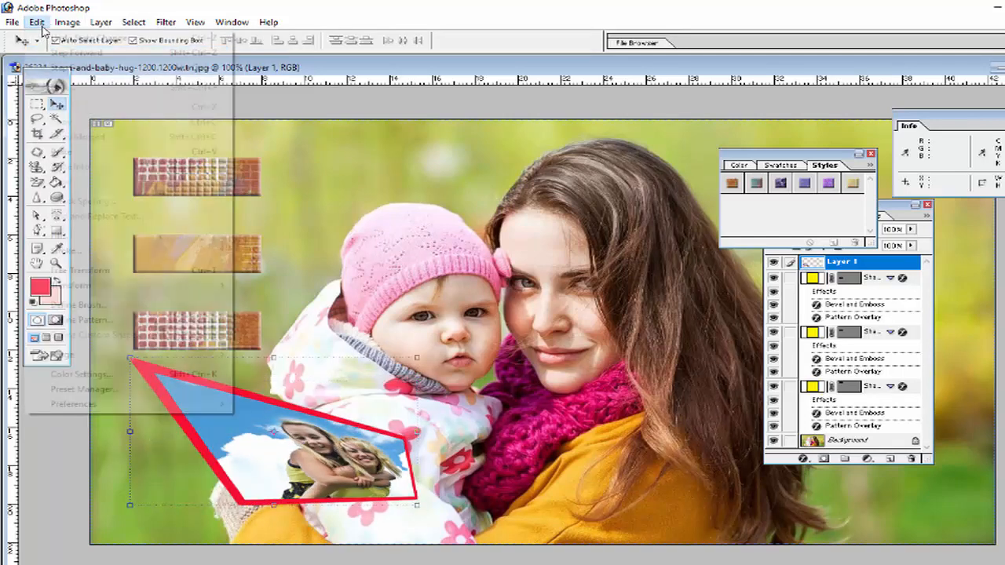
{"action": "left_click", "coordinate": [60, 53]}
{"action": "left_click", "coordinate": [38, 22]}
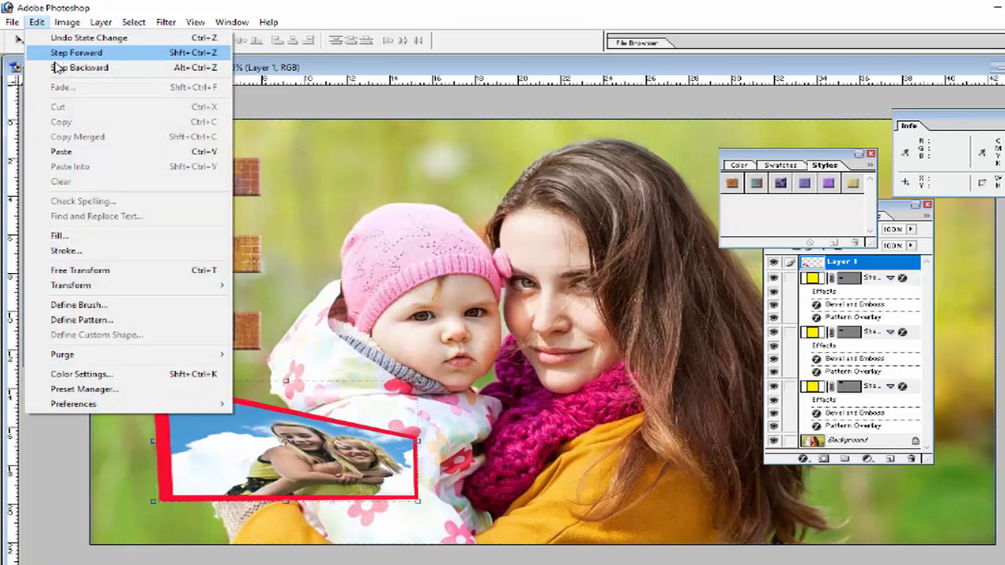
{"action": "left_click", "coordinate": [59, 67]}
{"action": "left_click", "coordinate": [38, 22]}
{"action": "left_click", "coordinate": [66, 69]}
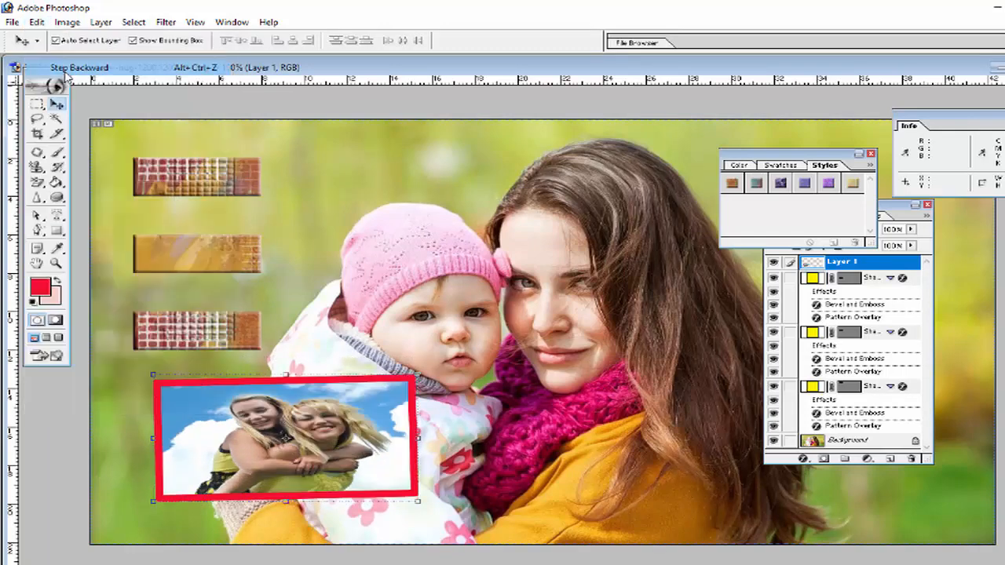
- Step forward through two edits to bring back the photo's red stroke and skew
{"action": "left_click", "coordinate": [38, 22]}
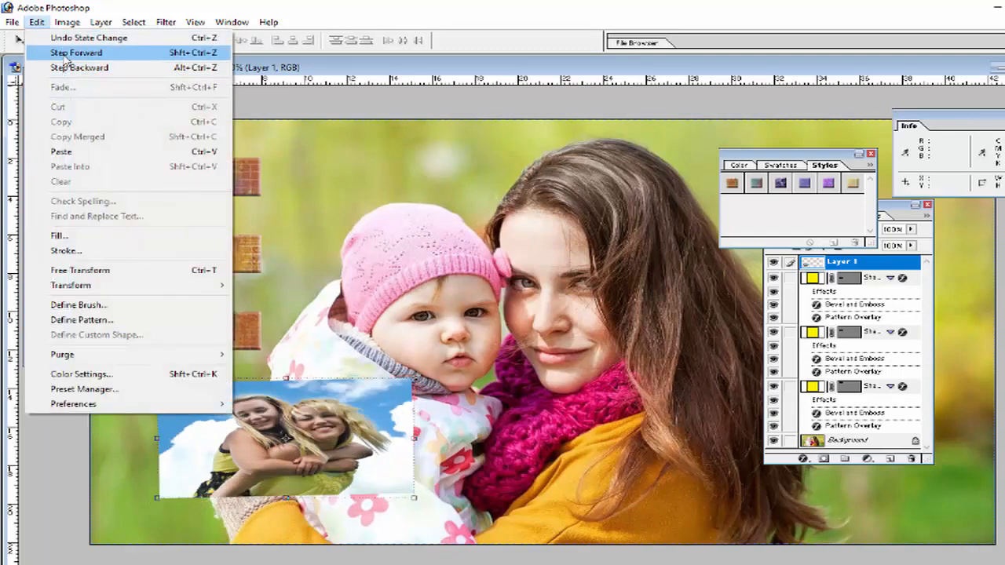
{"action": "left_click", "coordinate": [59, 52]}
{"action": "left_click", "coordinate": [37, 22]}
{"action": "left_click", "coordinate": [60, 52]}
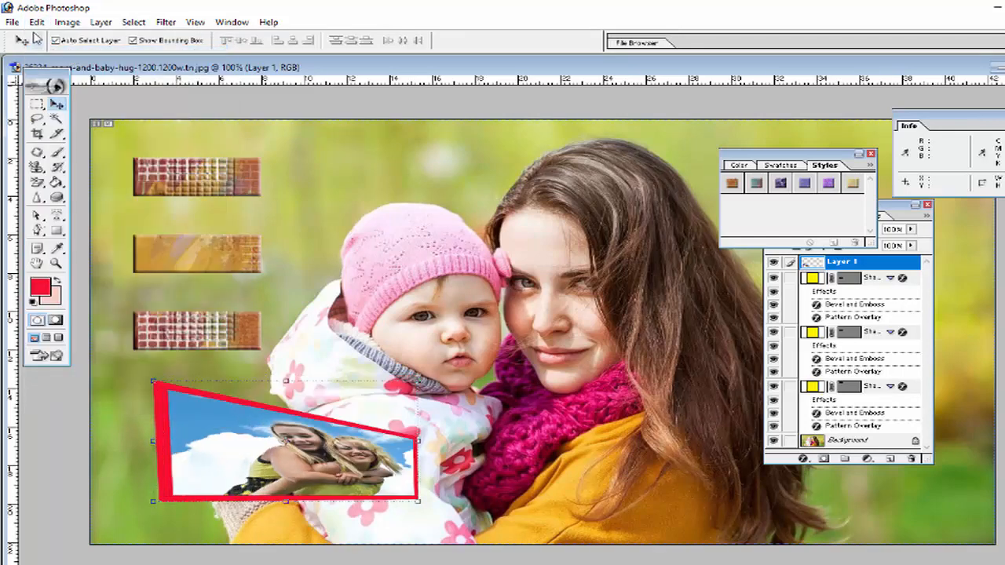
- Step forward through three edits to restore the photo's distortion, rotation and flip
{"action": "left_click", "coordinate": [38, 22]}
{"action": "left_click", "coordinate": [60, 55]}
{"action": "left_click", "coordinate": [37, 22]}
{"action": "left_click", "coordinate": [59, 53]}
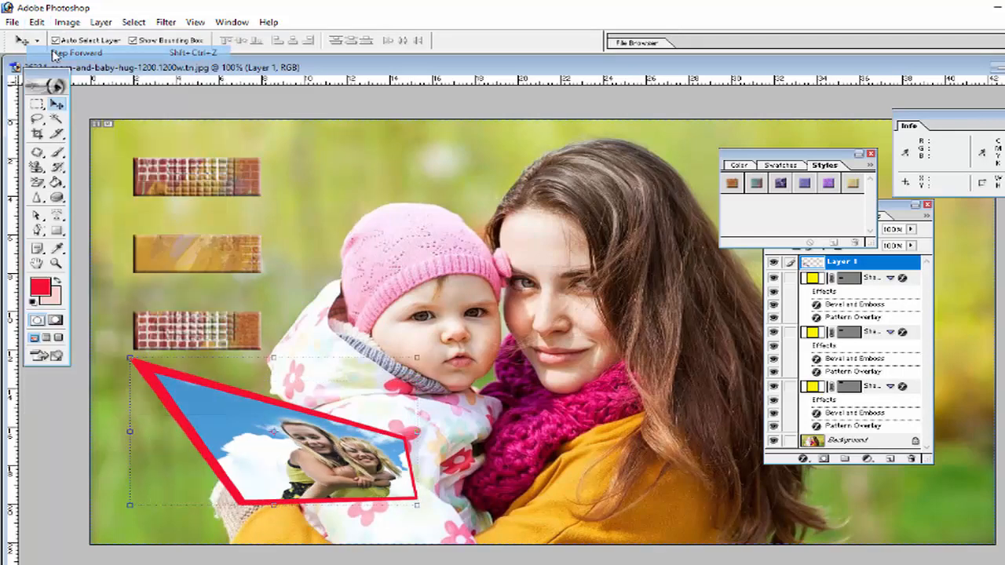
{"action": "left_click", "coordinate": [36, 22]}
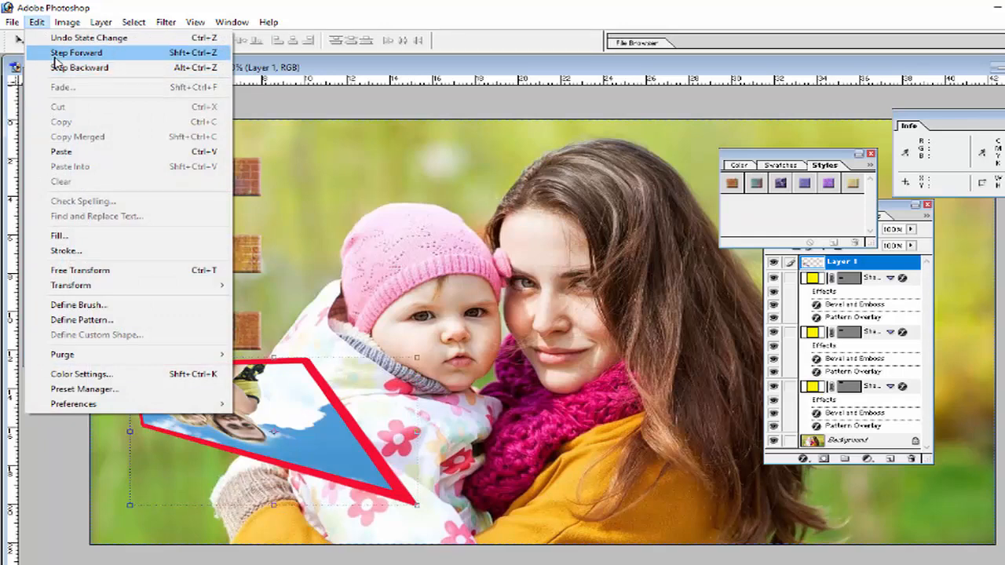
{"action": "left_click", "coordinate": [60, 52]}
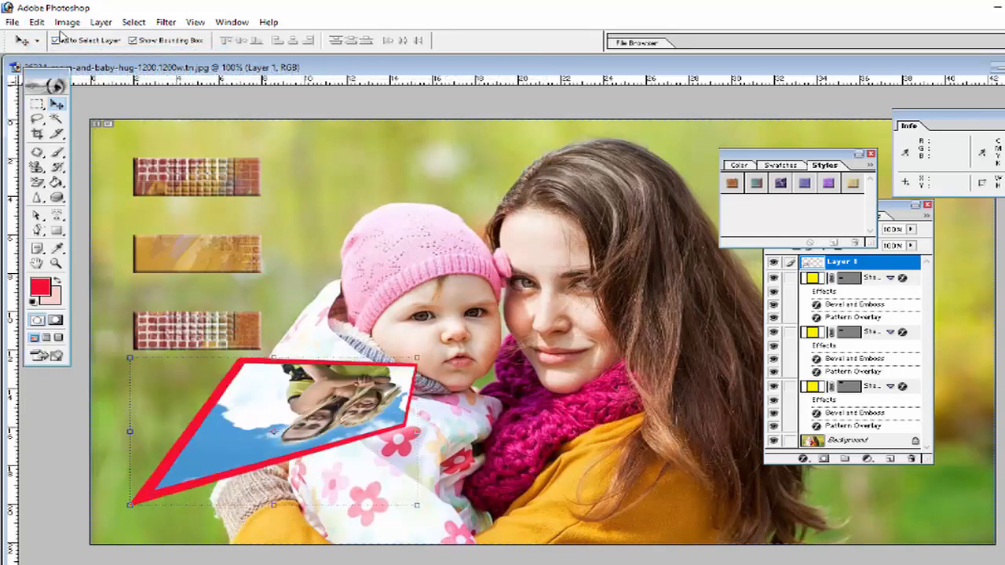
{"action": "left_click", "coordinate": [37, 22]}
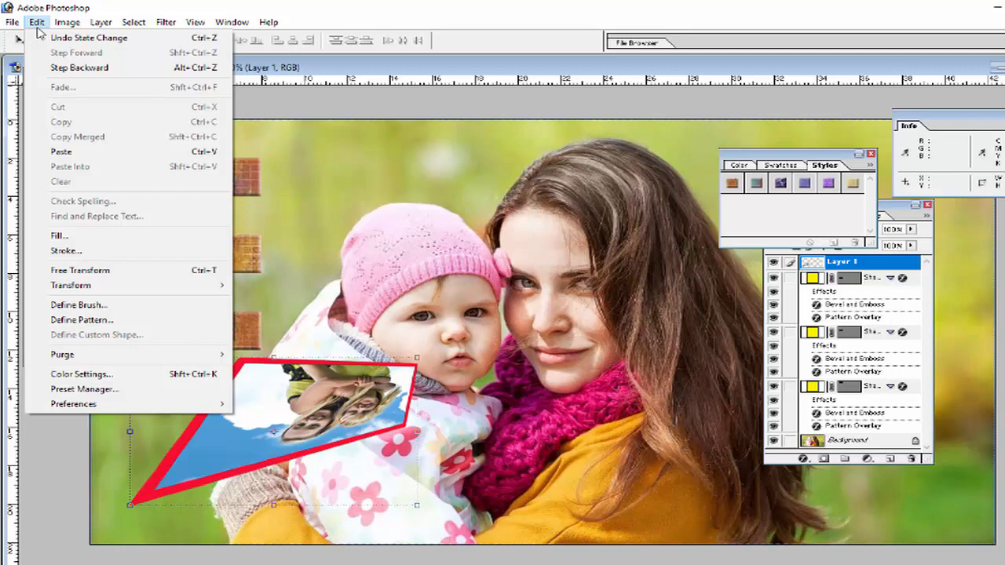
{"action": "left_click", "coordinate": [37, 23]}
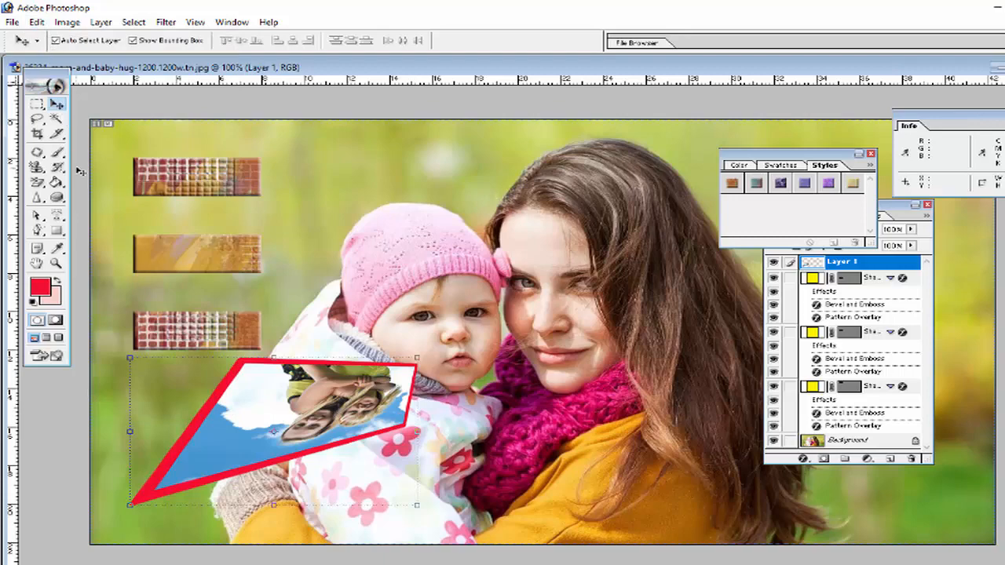
- Draw a rectangular marquee selection above the baby's hat and stroke it with a centered 10 px bright blue outline
{"action": "right_click", "coordinate": [41, 105]}
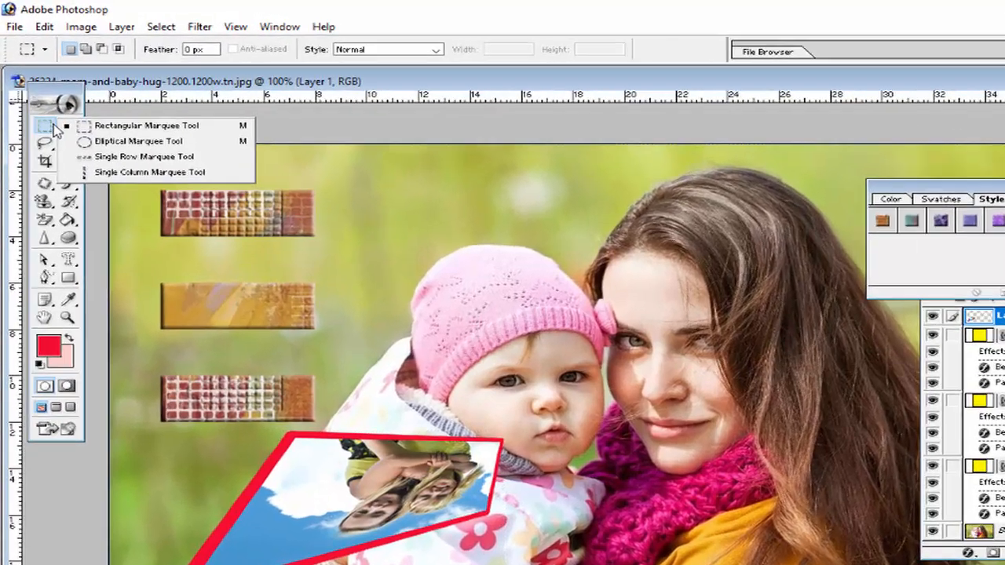
{"action": "left_click", "coordinate": [70, 107]}
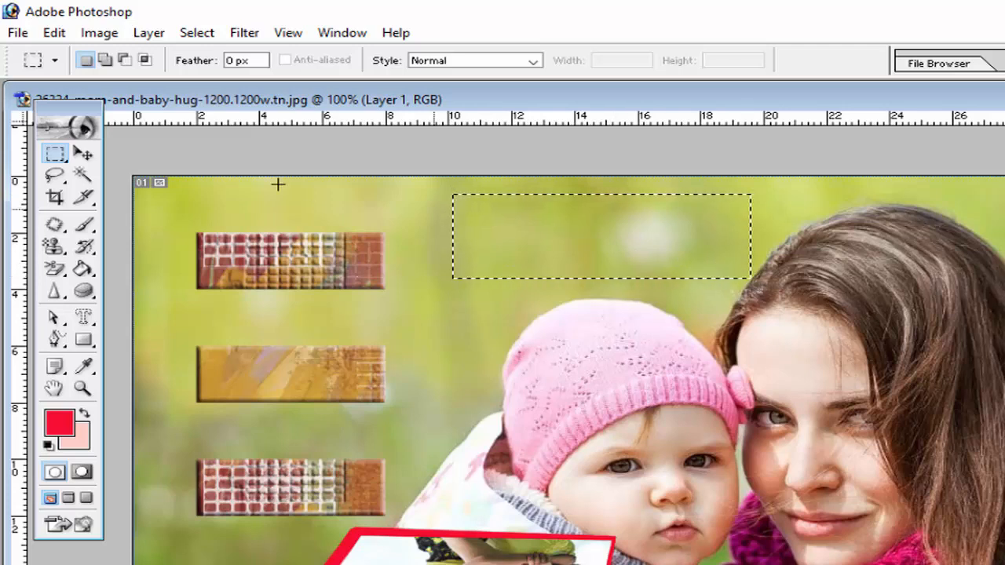
{"action": "left_click", "coordinate": [58, 36]}
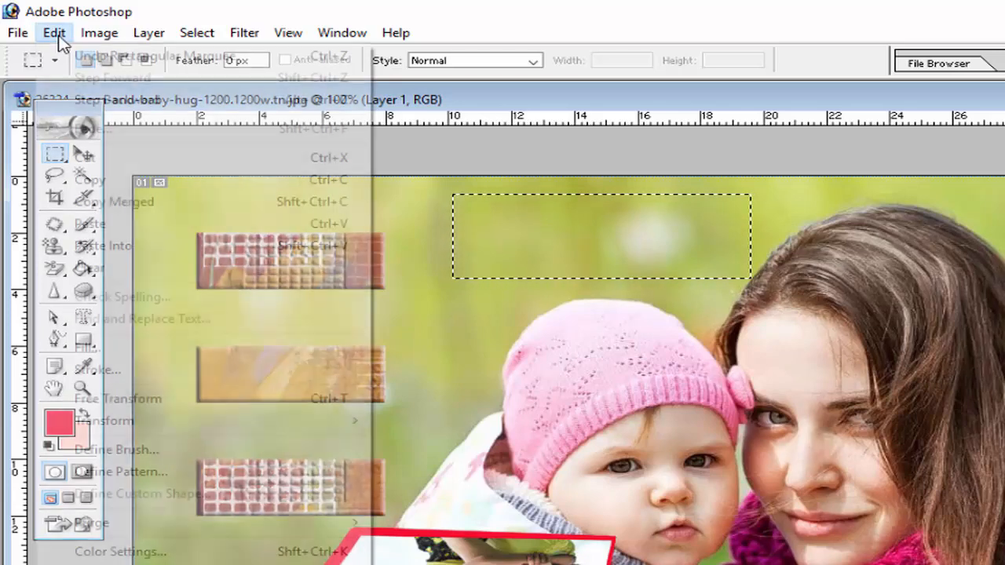
{"action": "left_click", "coordinate": [146, 369]}
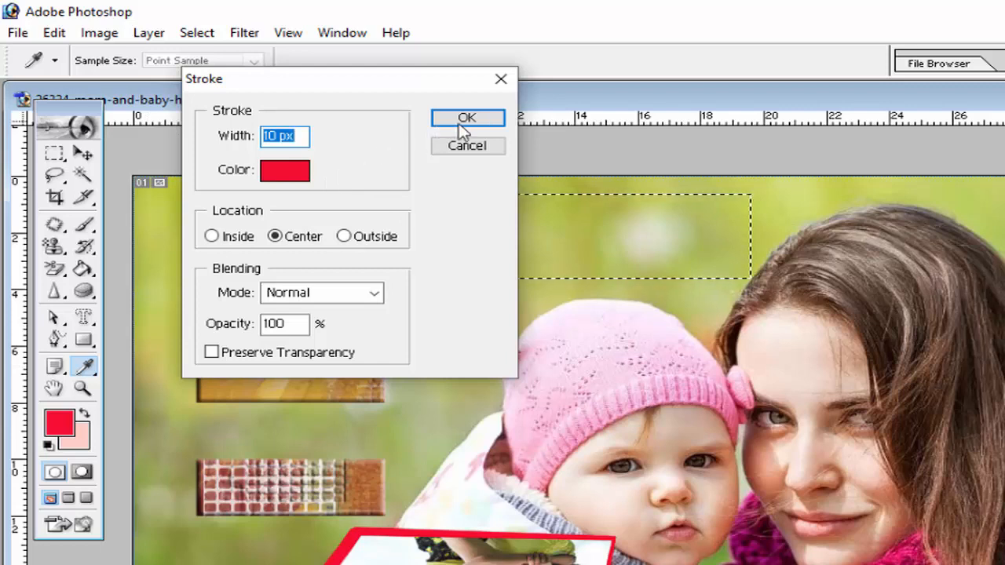
{"action": "left_click", "coordinate": [300, 138]}
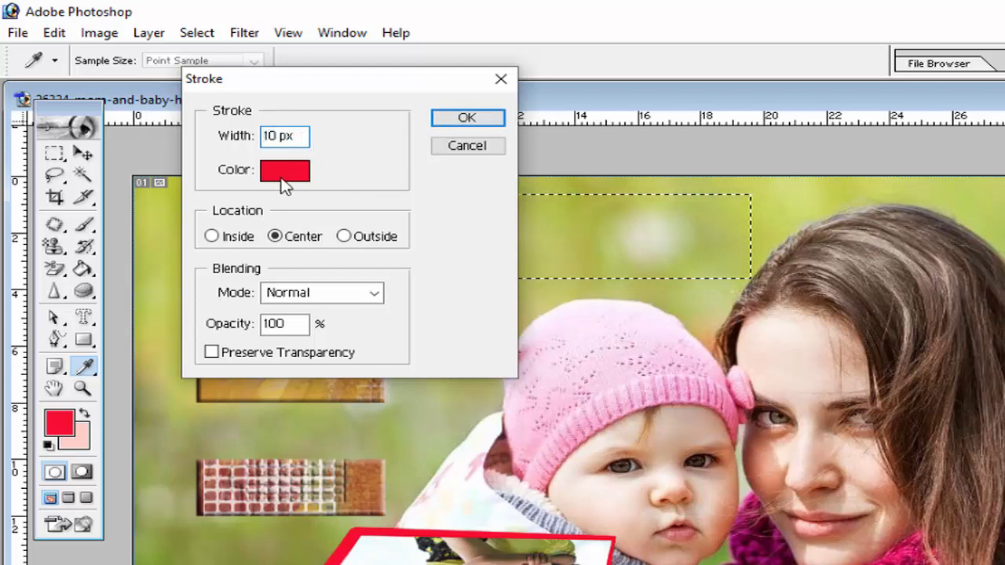
{"action": "left_click", "coordinate": [284, 171]}
{"action": "left_click", "coordinate": [739, 319]}
{"action": "left_click", "coordinate": [612, 253]}
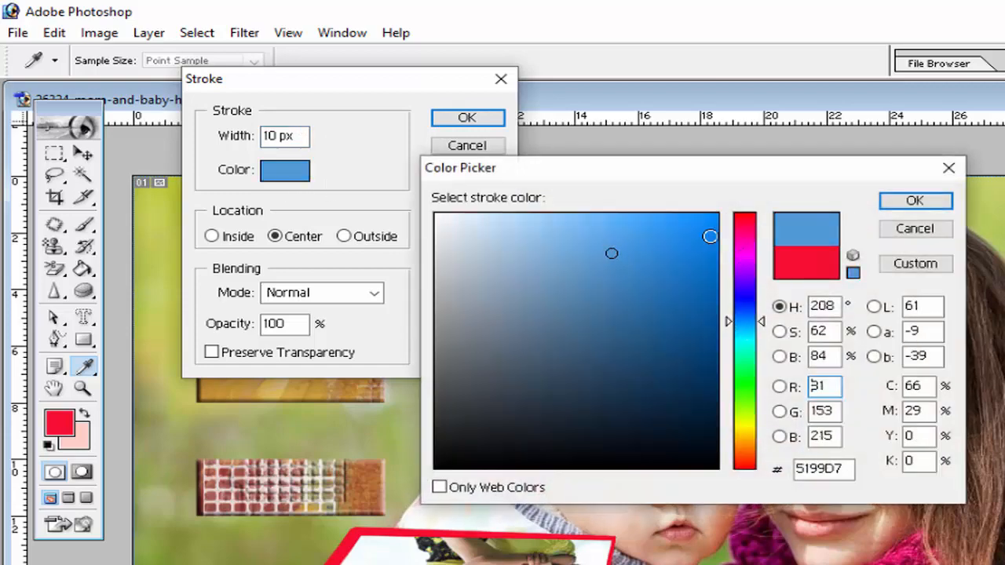
{"action": "left_click", "coordinate": [694, 234]}
{"action": "left_click", "coordinate": [910, 201]}
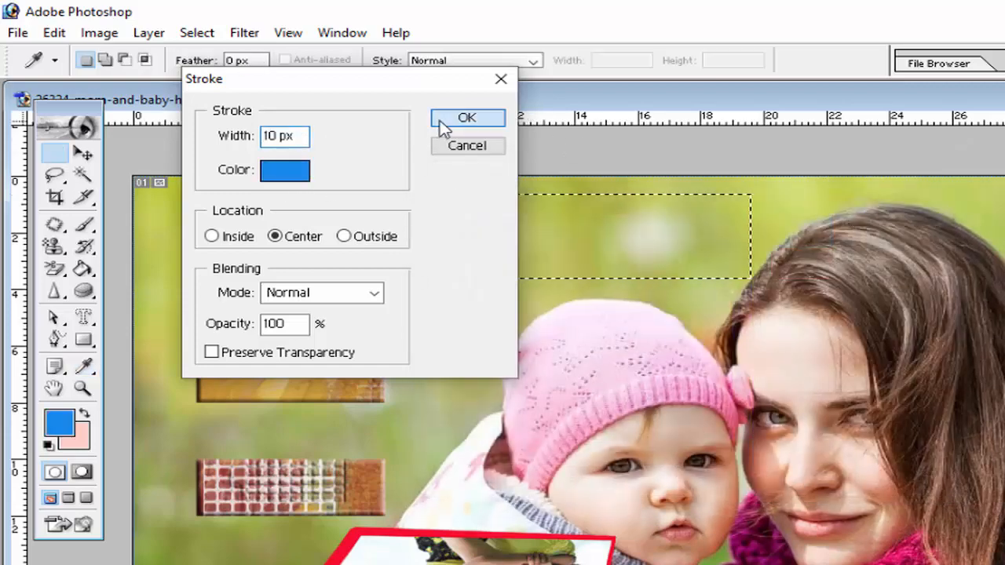
{"action": "left_click", "coordinate": [445, 126]}
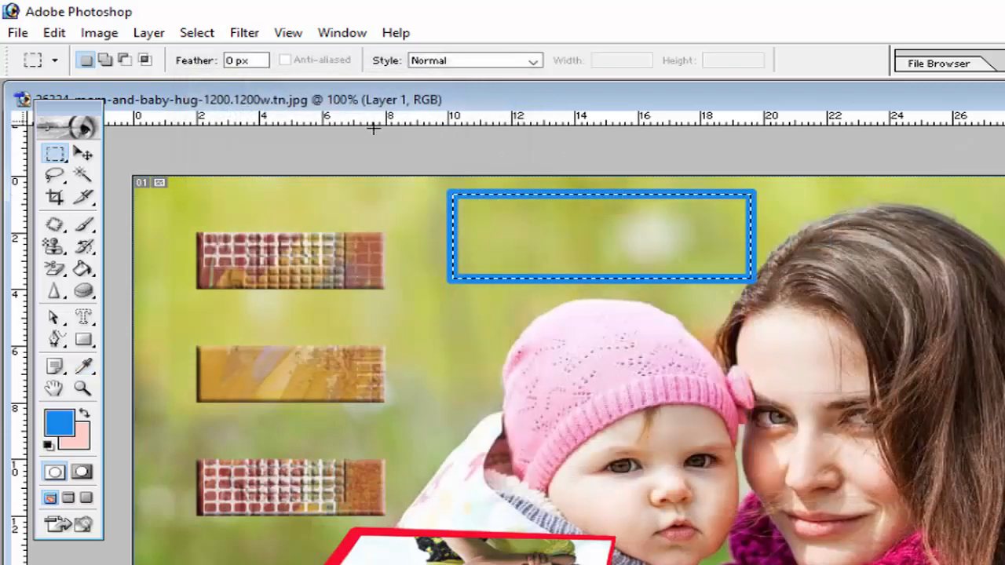
- Fill the rectangular selection with the blurry gray-and-white blob pattern in Normal mode at 100% opacity
{"action": "left_click", "coordinate": [54, 34]}
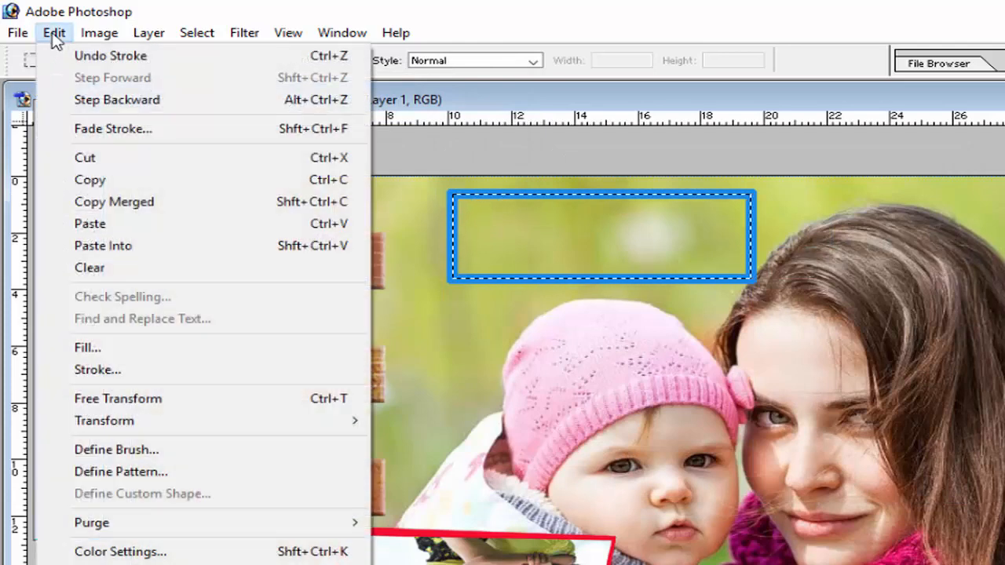
{"action": "left_click", "coordinate": [106, 347]}
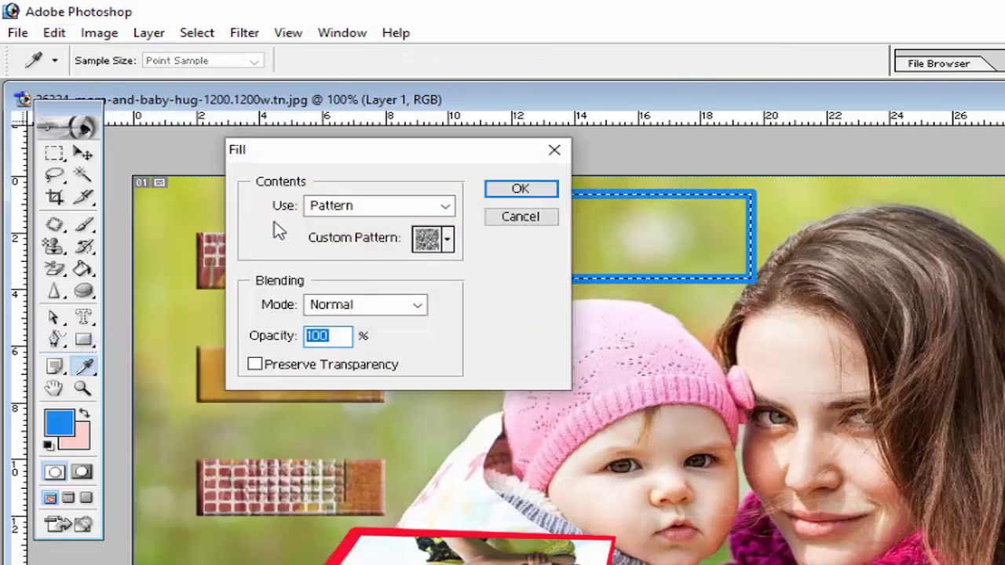
{"action": "left_click", "coordinate": [318, 205]}
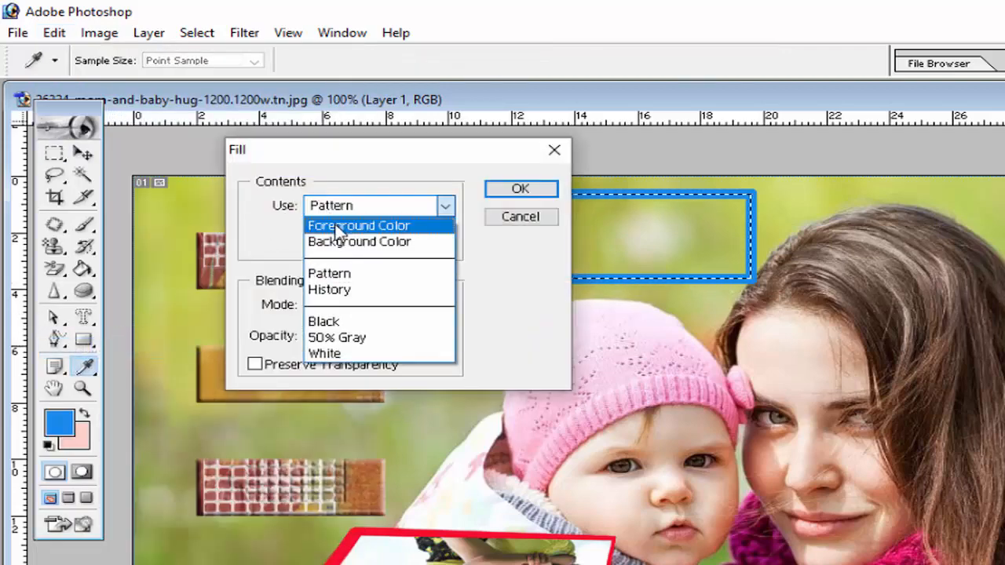
{"action": "left_click", "coordinate": [351, 276]}
{"action": "left_click", "coordinate": [449, 240]}
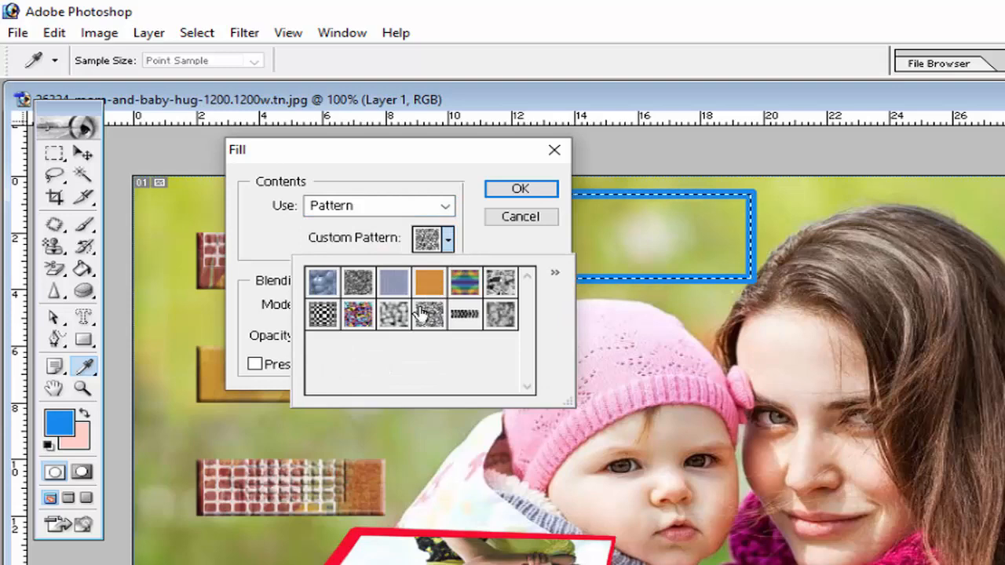
{"action": "left_click", "coordinate": [393, 315]}
{"action": "left_click", "coordinate": [512, 192]}
{"action": "left_click", "coordinate": [512, 192]}
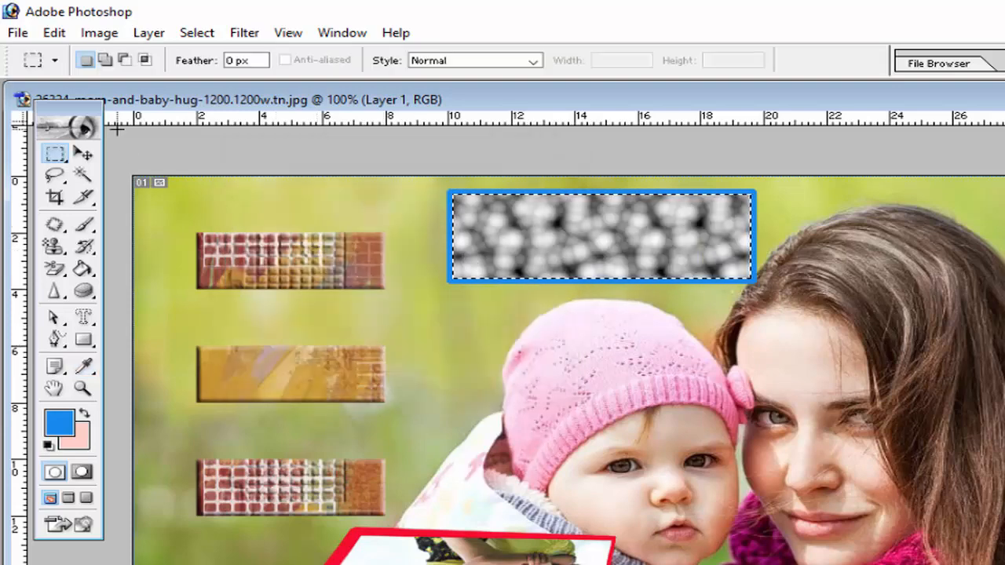
- Fill the rectangular selection with the blue foreground color at 100% opacity
{"action": "left_click", "coordinate": [56, 36]}
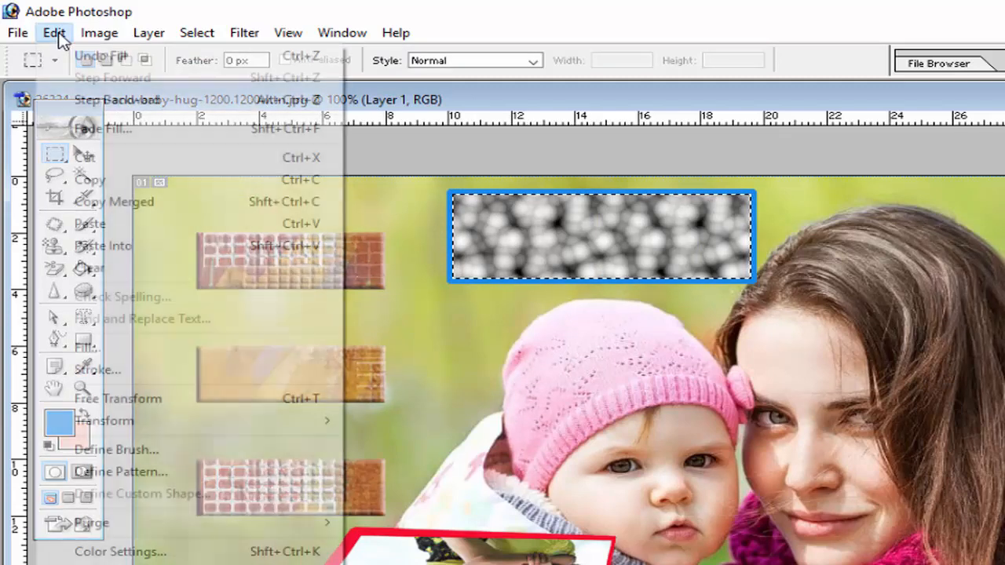
{"action": "left_click", "coordinate": [110, 346]}
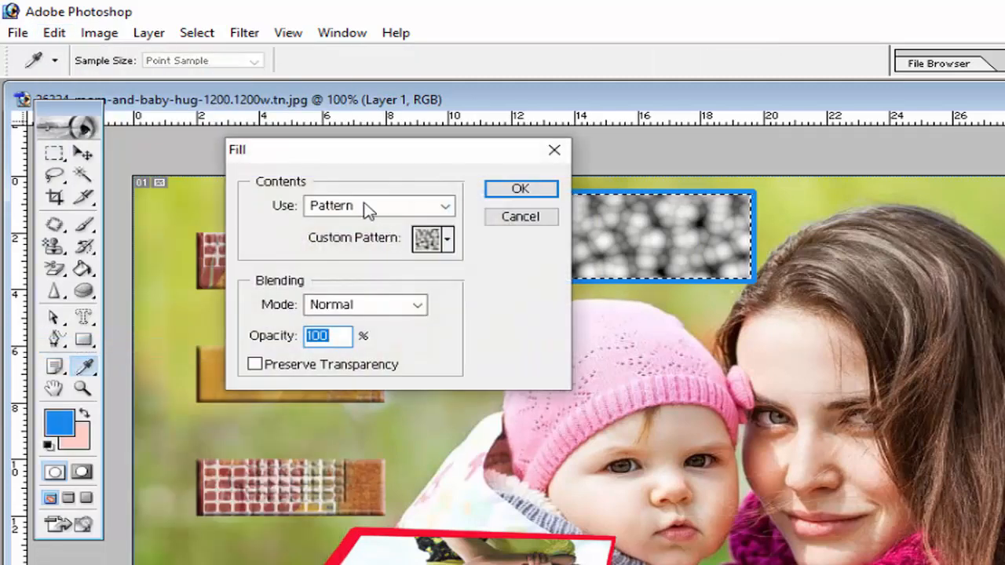
{"action": "left_click", "coordinate": [367, 206]}
{"action": "left_click", "coordinate": [385, 224]}
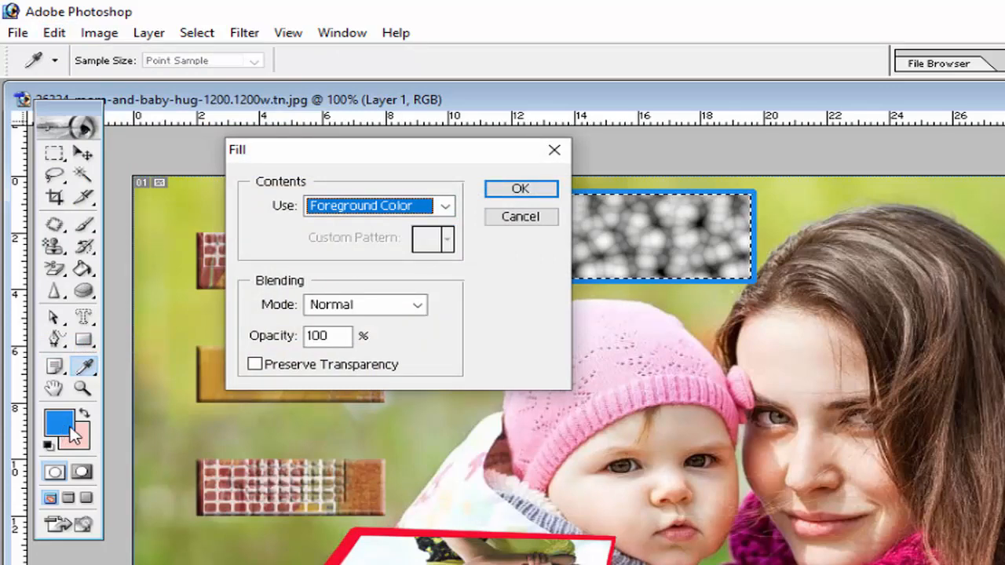
{"action": "left_click", "coordinate": [521, 189]}
{"action": "key", "text": "m"}
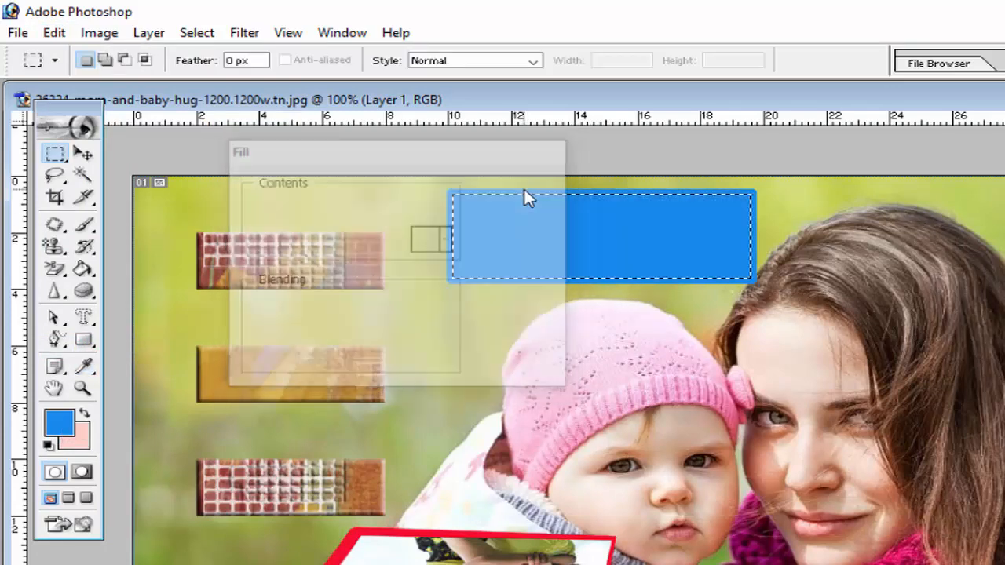
- Fill the rectangular selection with the pink background color at 100% opacity
{"action": "left_click", "coordinate": [57, 32]}
{"action": "left_click", "coordinate": [141, 345]}
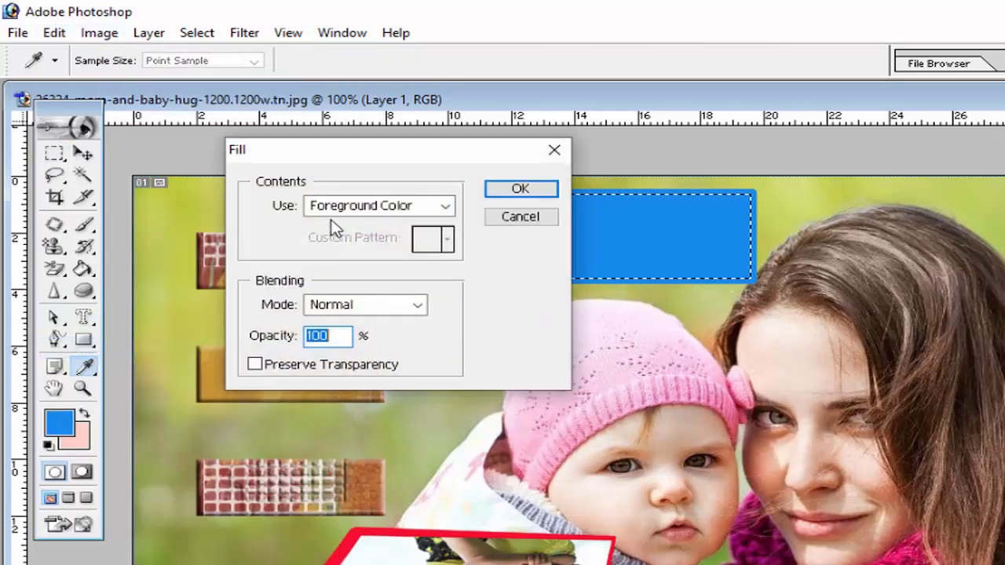
{"action": "left_click", "coordinate": [338, 206]}
{"action": "left_click", "coordinate": [359, 242]}
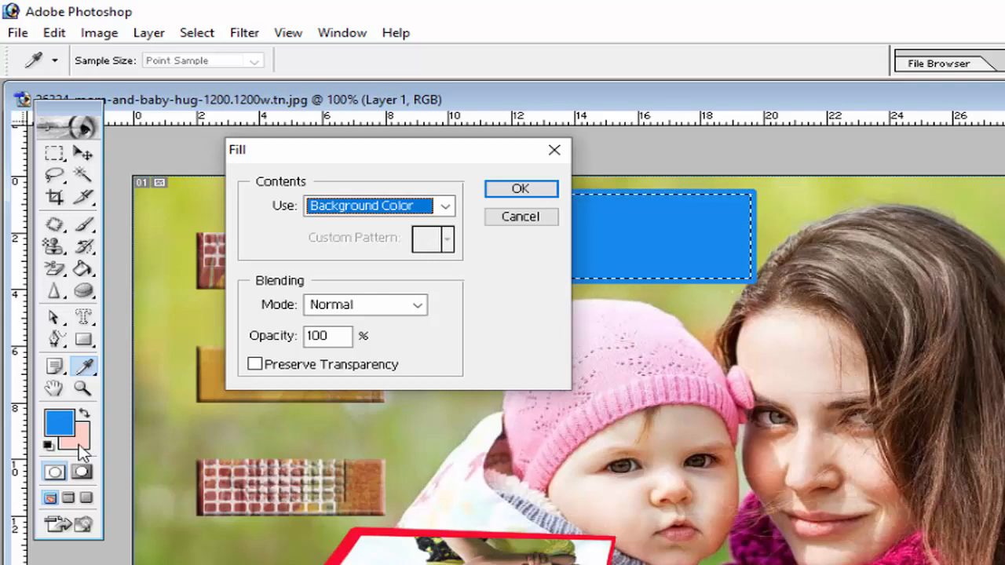
{"action": "left_click", "coordinate": [488, 193]}
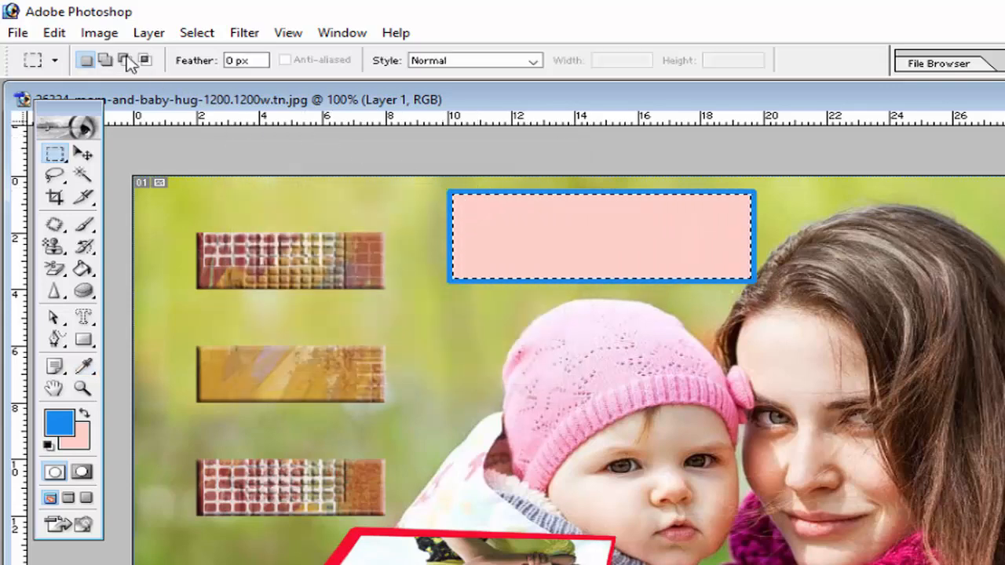
- Free-transform the pink rectangle, scaling it to about 82% width and 96.5% height inside the blue outline
{"action": "left_click", "coordinate": [56, 32]}
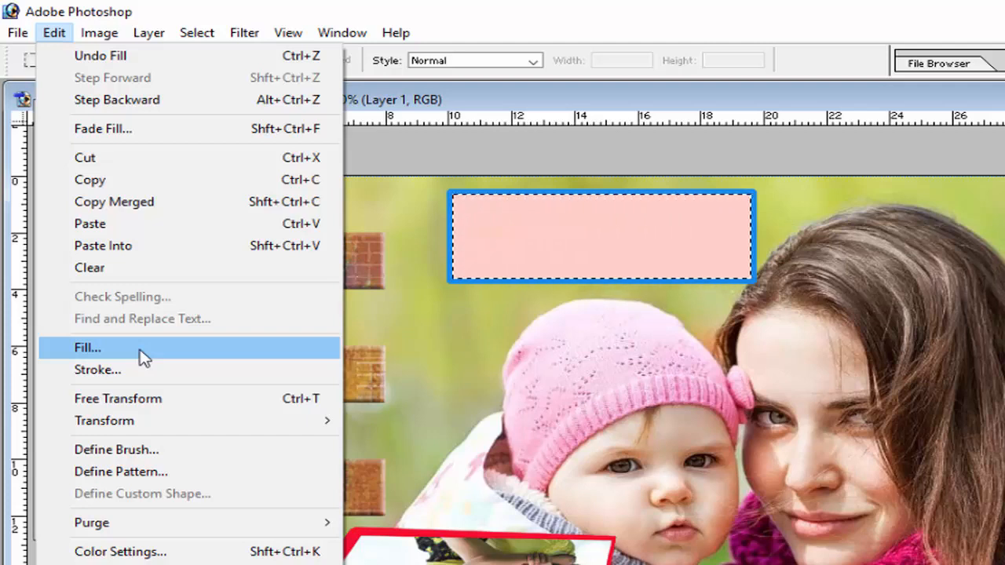
{"action": "left_click", "coordinate": [178, 401]}
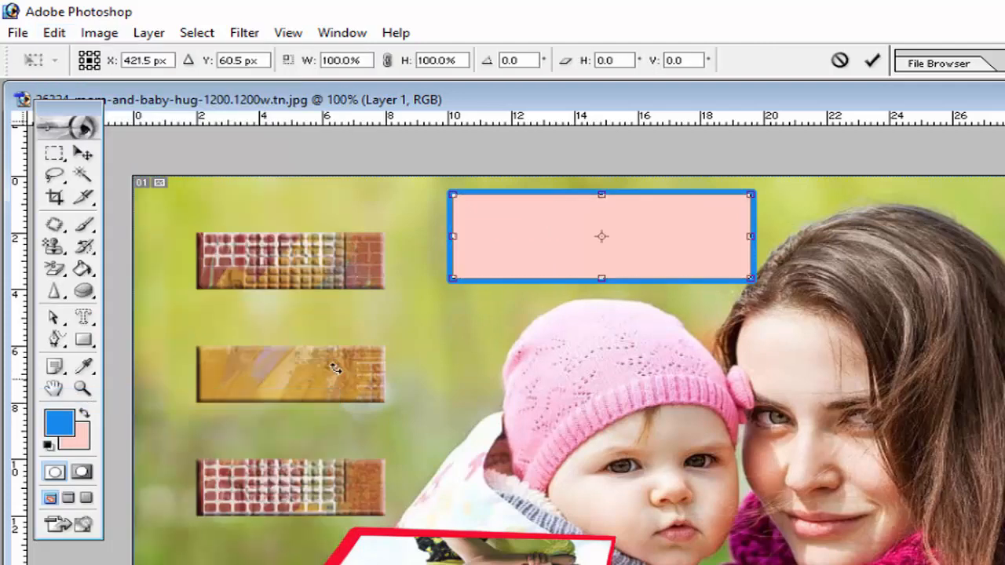
{"action": "mouse_move", "coordinate": [451, 236]}
{"action": "left_mouse_down"}
{"action": "mouse_move", "coordinate": [355, 236]}
{"action": "mouse_move", "coordinate": [478, 234]}
{"action": "mouse_move", "coordinate": [446, 235]}
{"action": "mouse_move", "coordinate": [463, 234]}
{"action": "left_mouse_up"}
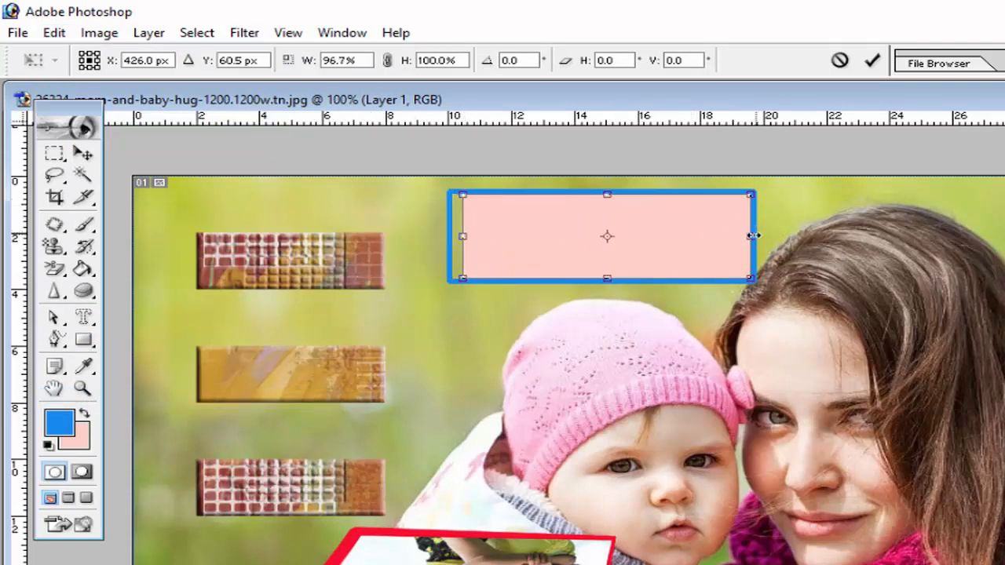
{"action": "left_click_drag", "start_coordinate": [751, 236], "coordinate": [718, 236]}
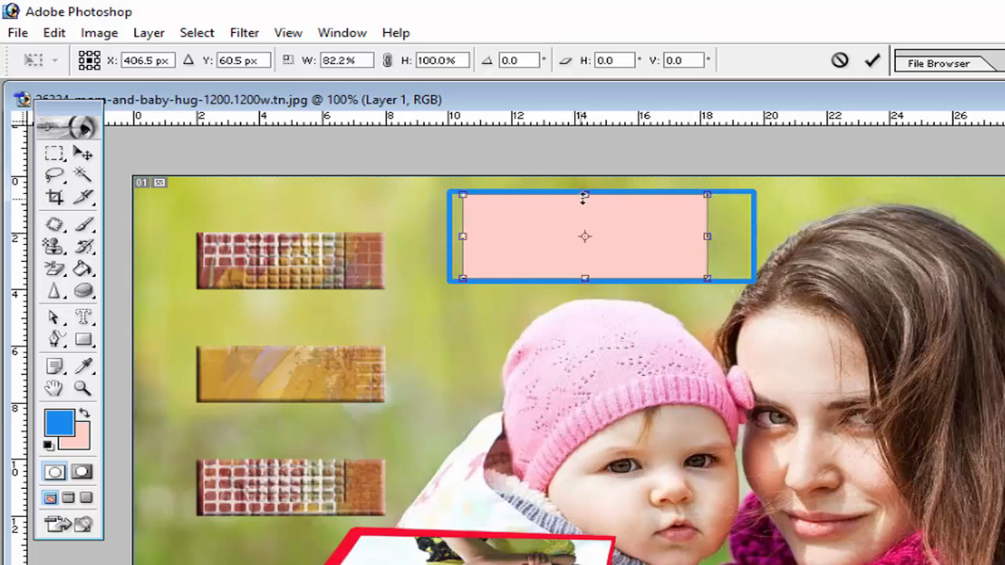
{"action": "left_click_drag", "start_coordinate": [587, 202], "coordinate": [587, 205]}
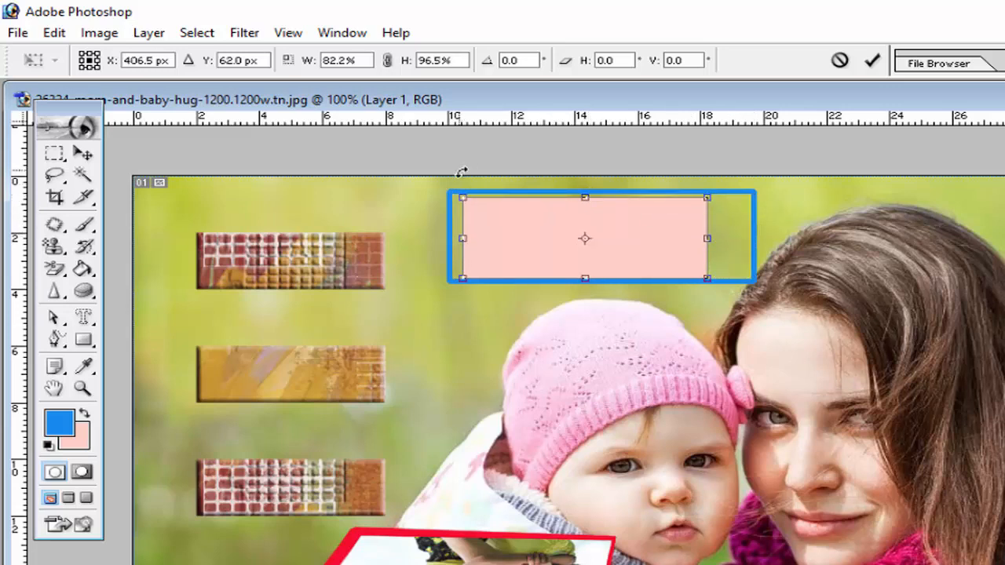
- Rotate the pink rectangle to about -12 degrees and apply the transformation
{"action": "left_click_drag", "start_coordinate": [461, 171], "coordinate": [487, 214]}
{"action": "left_click", "coordinate": [58, 34]}
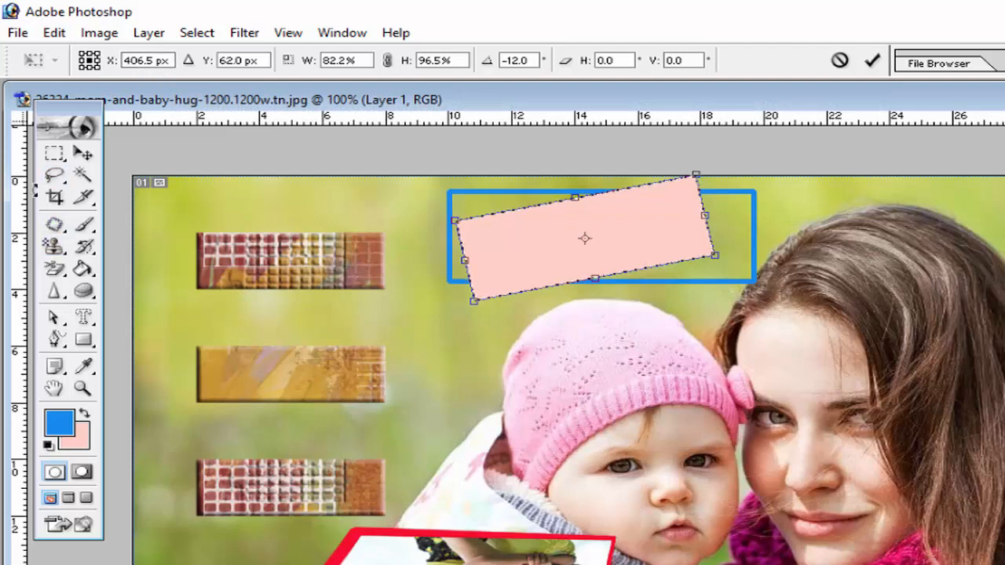
{"action": "left_click", "coordinate": [83, 153]}
{"action": "left_click", "coordinate": [745, 351]}
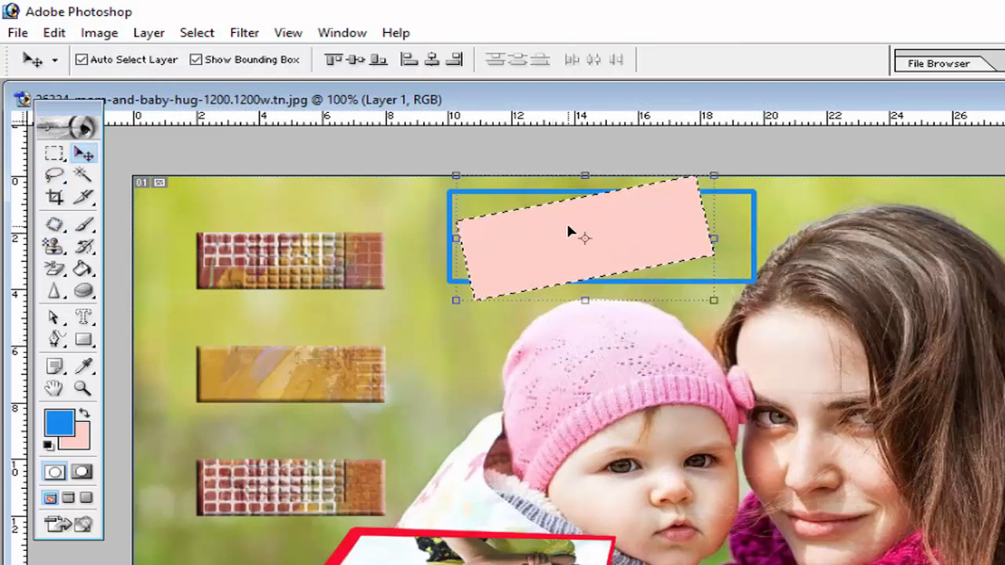
- Toggle the Tools palette off and back on twice
{"action": "left_click", "coordinate": [343, 33]}
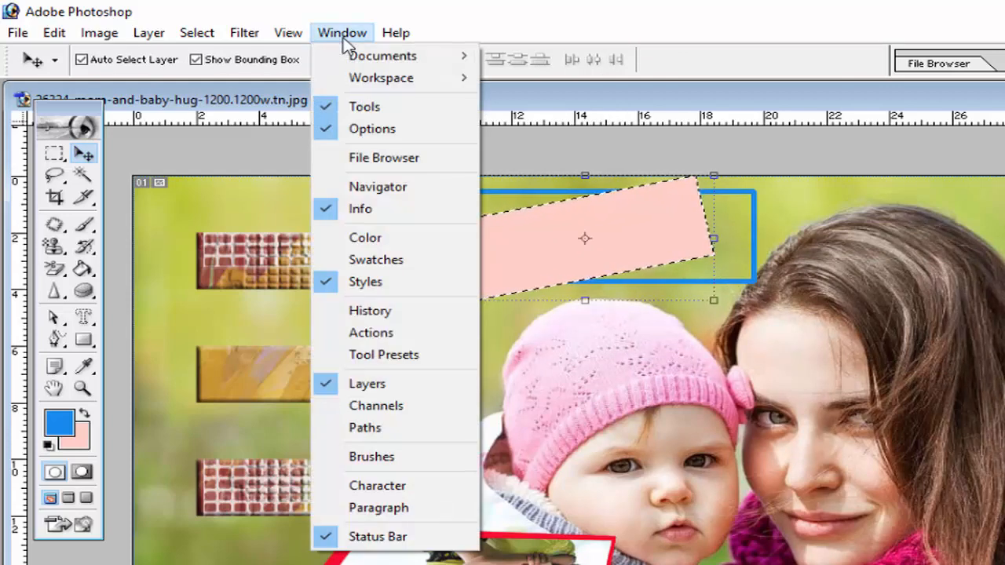
{"action": "left_click", "coordinate": [385, 110]}
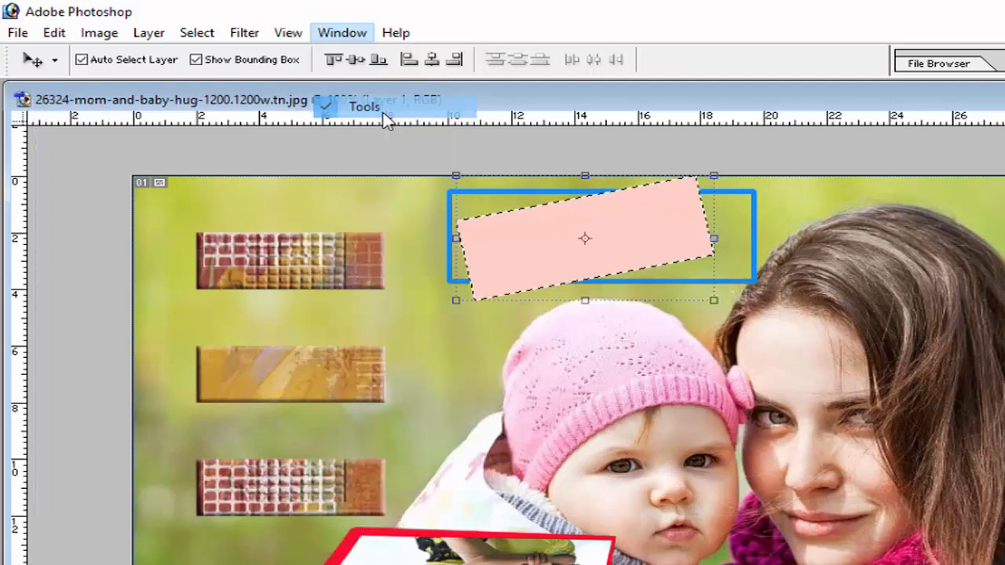
{"action": "left_click", "coordinate": [346, 33]}
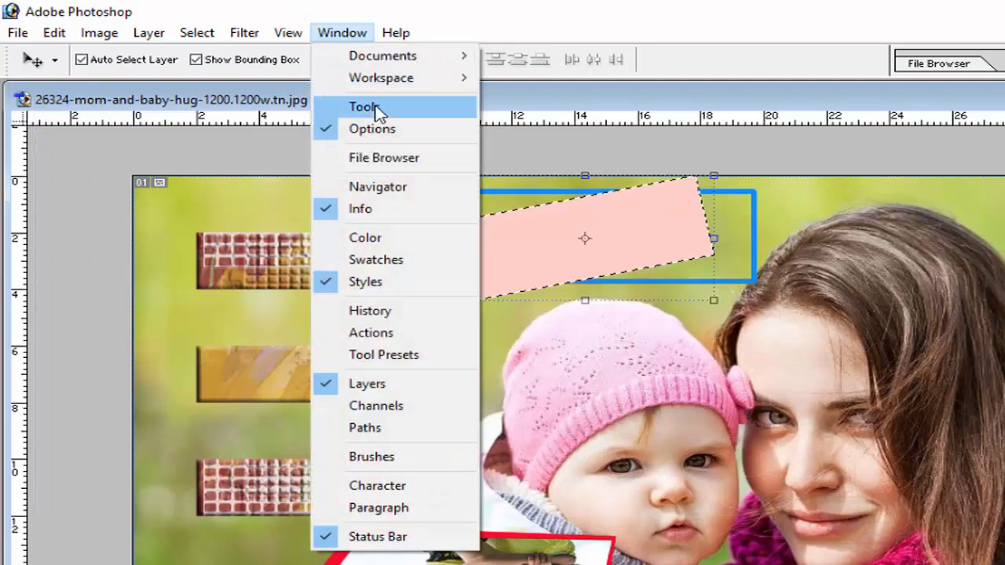
{"action": "left_click", "coordinate": [377, 110]}
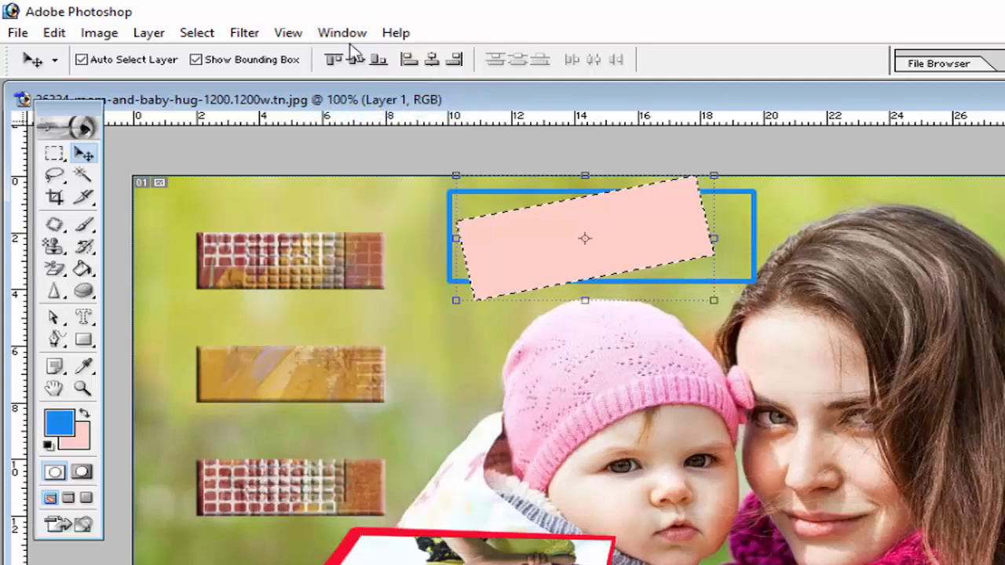
{"action": "left_click", "coordinate": [343, 33]}
{"action": "left_click", "coordinate": [358, 107]}
{"action": "left_click", "coordinate": [344, 33]}
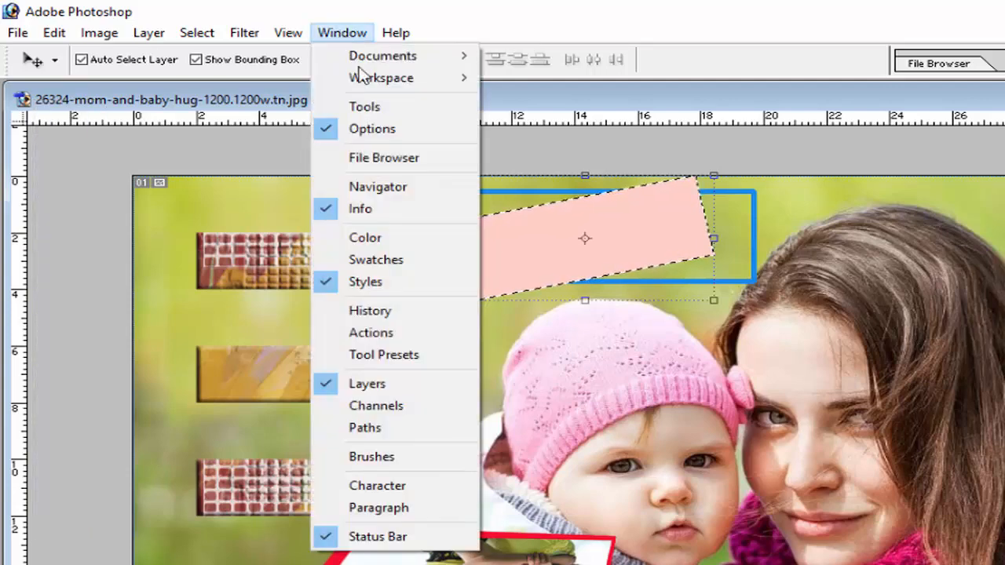
{"action": "left_click", "coordinate": [369, 106]}
- Toggle the tool Options bar off and back on twice
{"action": "left_click", "coordinate": [342, 32]}
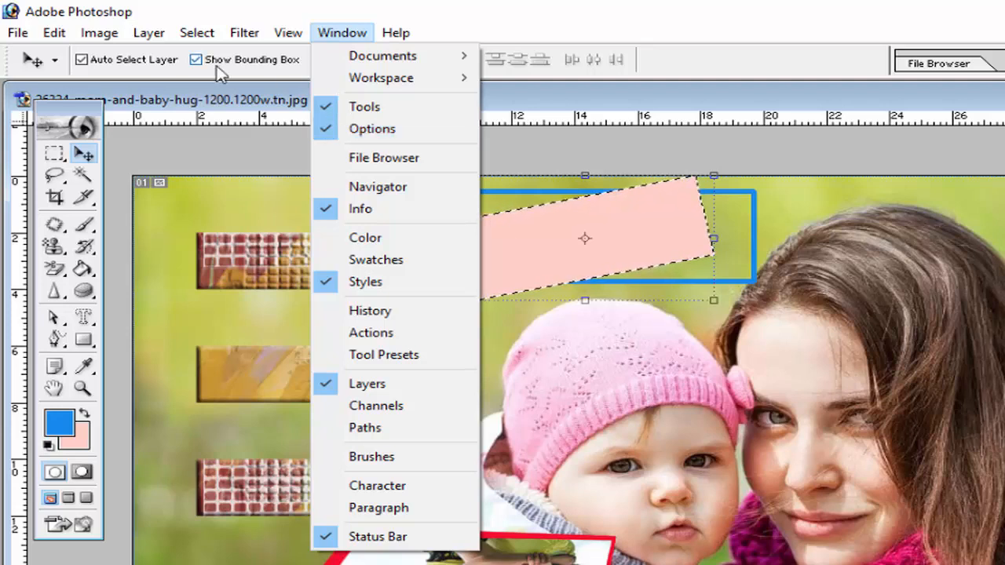
{"action": "left_click", "coordinate": [359, 132]}
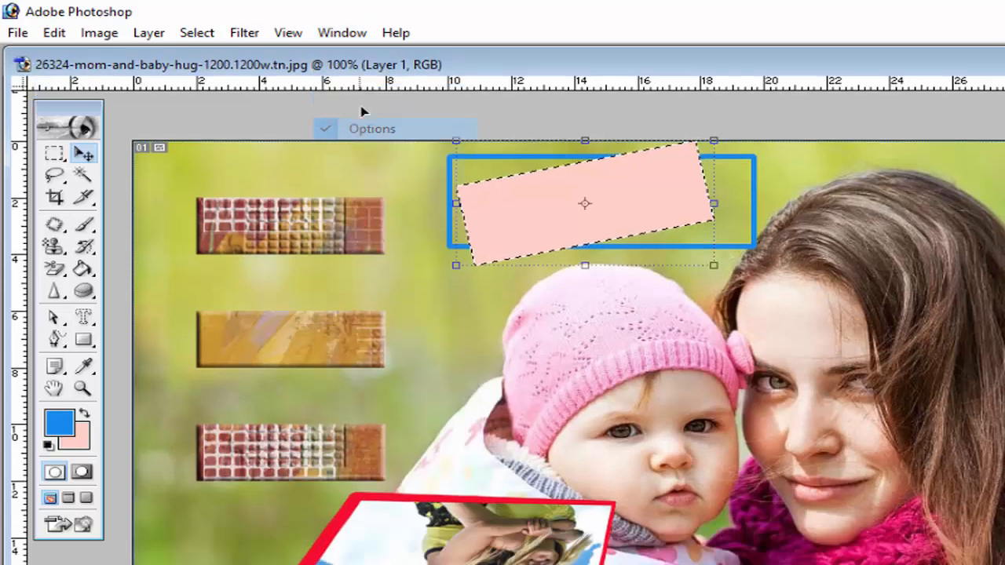
{"action": "left_click", "coordinate": [336, 34]}
{"action": "left_click", "coordinate": [357, 128]}
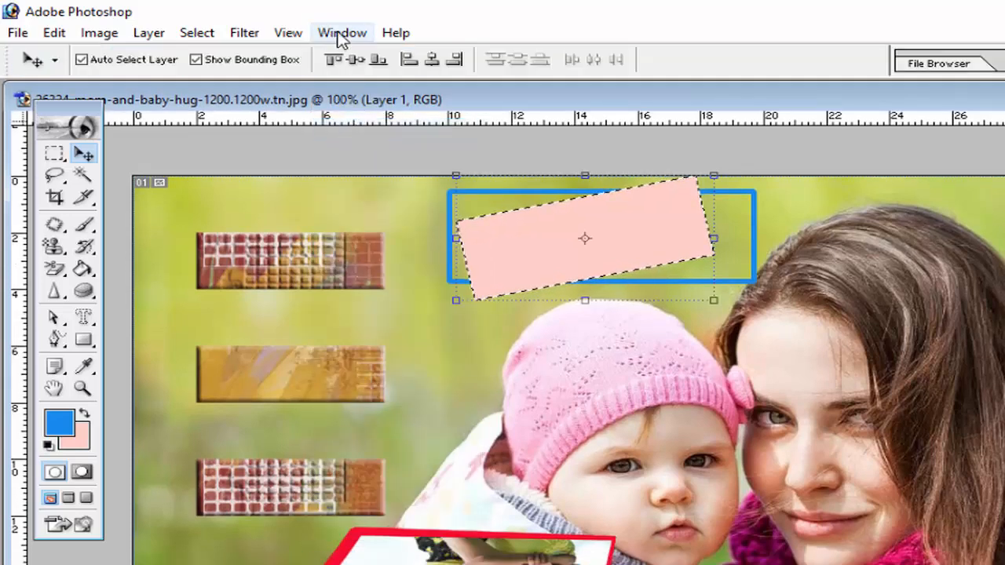
{"action": "left_click", "coordinate": [337, 34]}
{"action": "left_click", "coordinate": [370, 128]}
{"action": "left_click", "coordinate": [342, 33]}
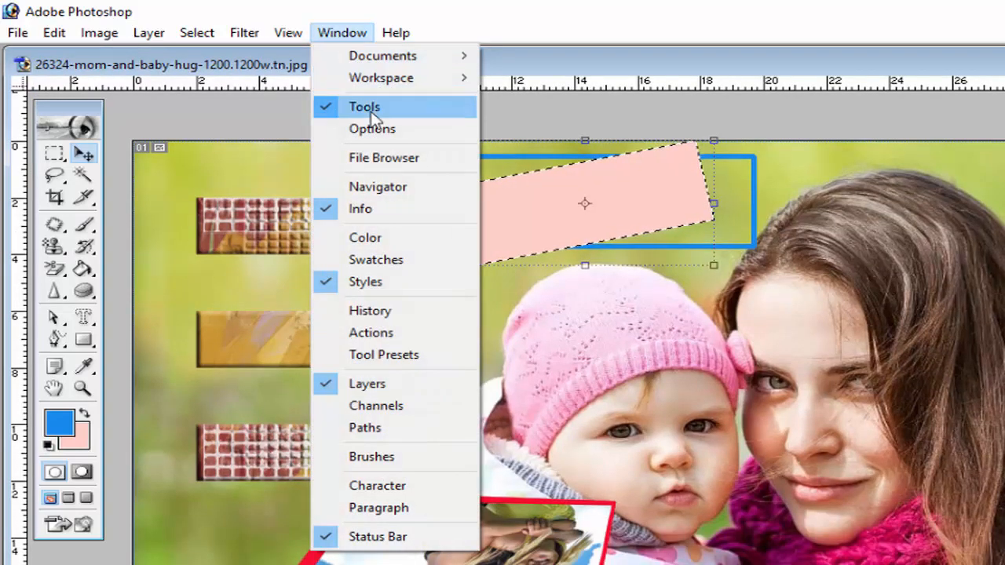
{"action": "left_click", "coordinate": [373, 129]}
- Expand the File Browser and display the contents of the Desktop folder
{"action": "left_click", "coordinate": [343, 33]}
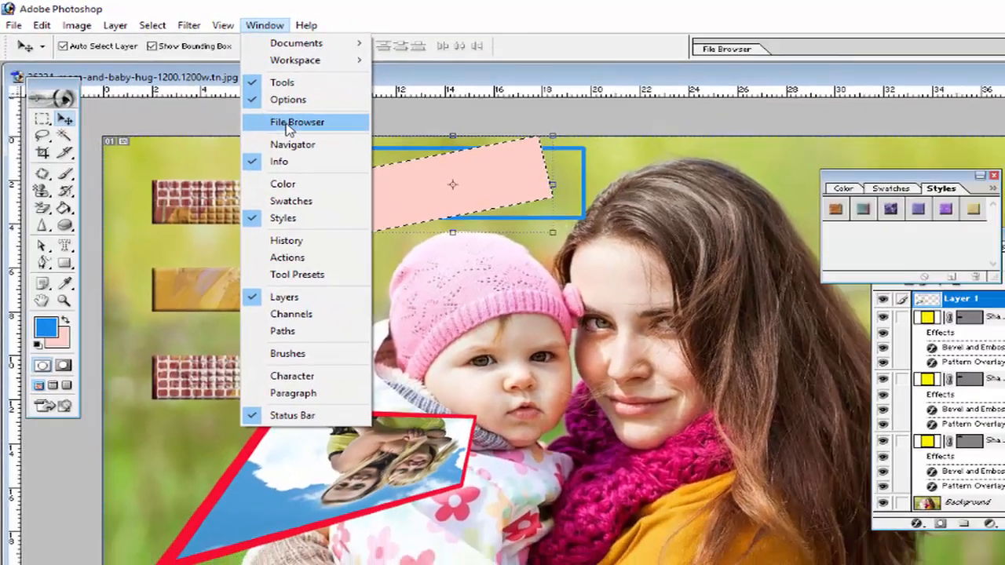
{"action": "left_click", "coordinate": [377, 157]}
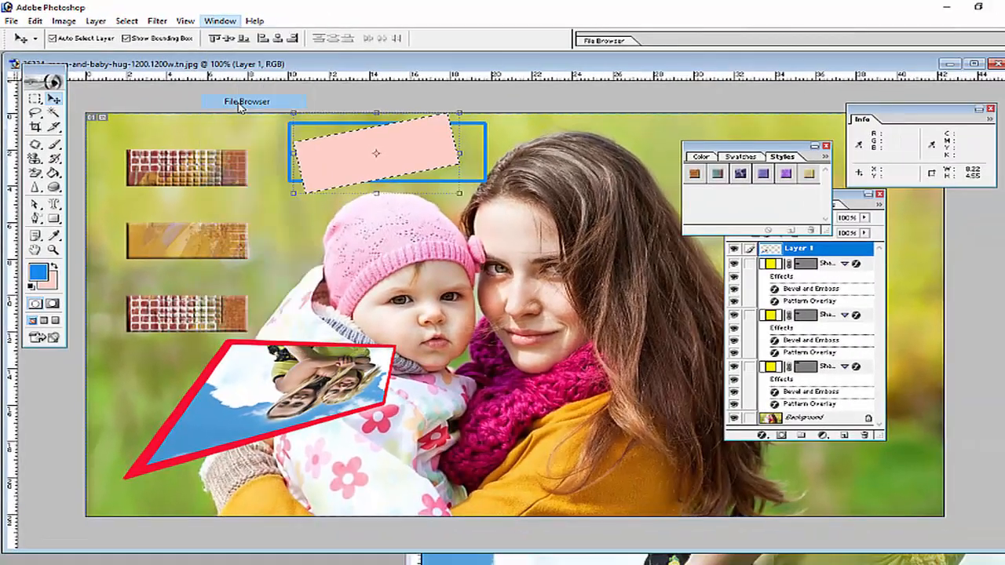
{"action": "double_click", "coordinate": [652, 47]}
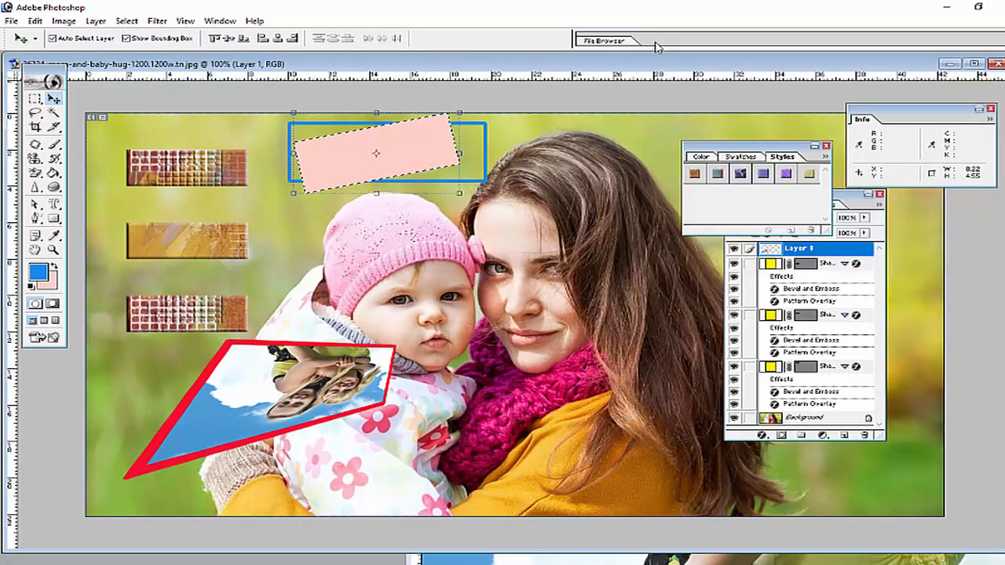
{"action": "double_click", "coordinate": [656, 45]}
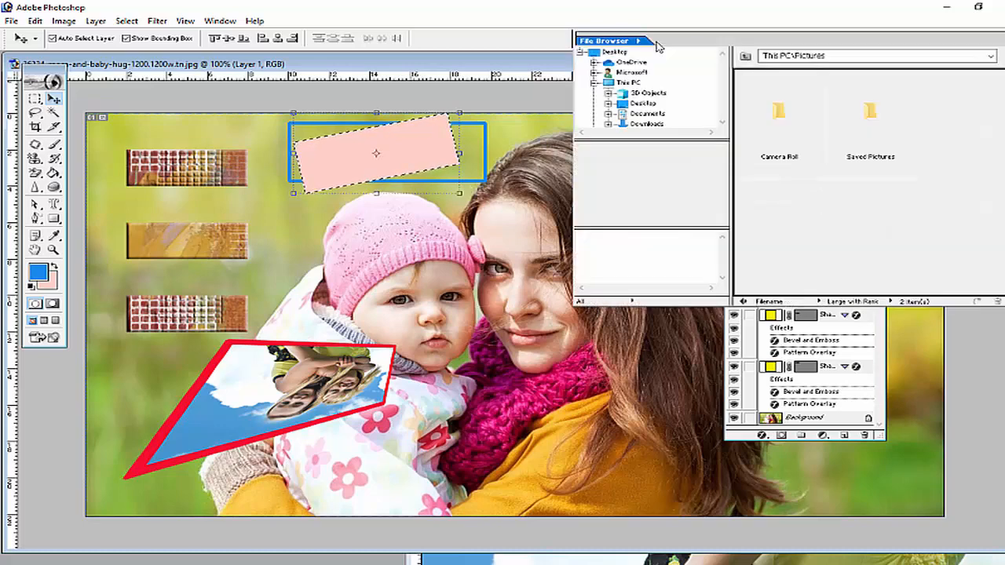
{"action": "left_click", "coordinate": [617, 52]}
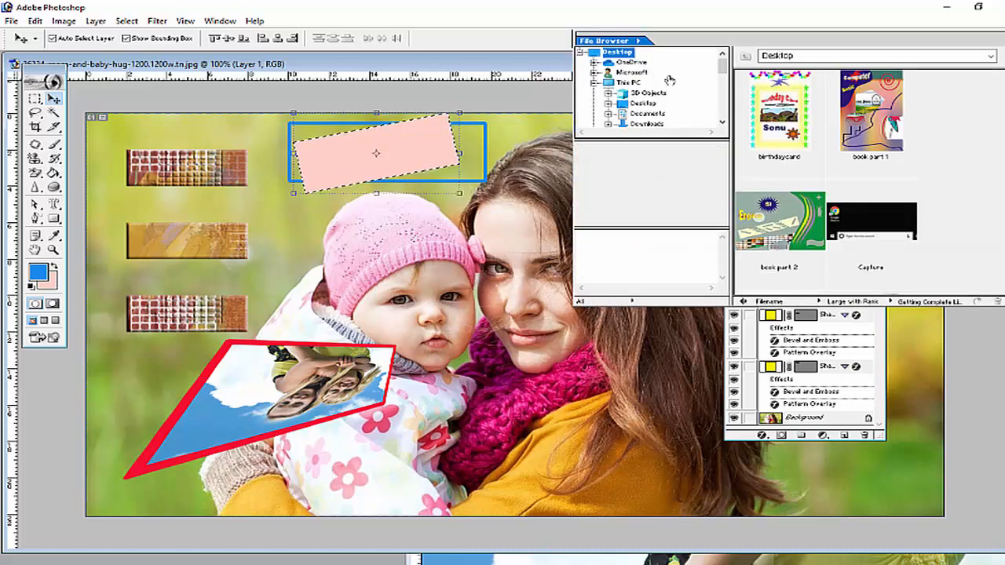
- Preview the birthdaycard and book part 1 images in the File Browser and open design.JPG from the Desktop folder
{"action": "left_click", "coordinate": [786, 110]}
{"action": "left_click", "coordinate": [875, 114]}
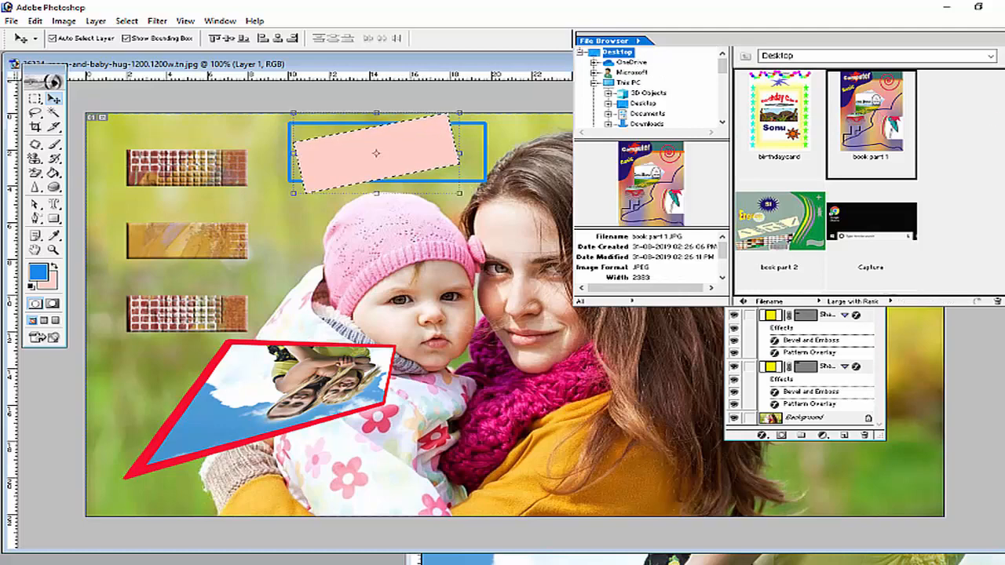
{"action": "scroll", "coordinate": [863, 180], "scroll_direction": "down", "scroll_amount": 5}
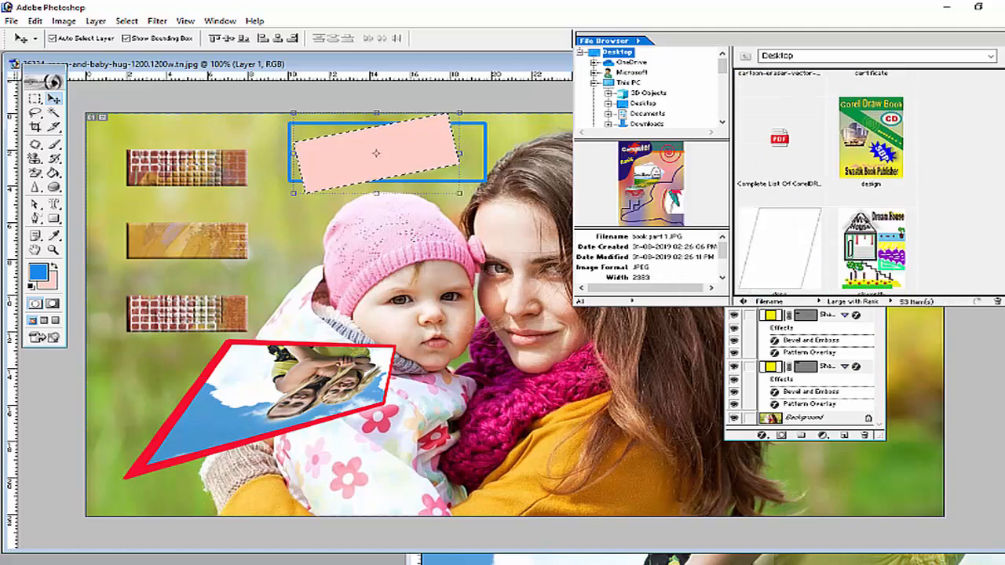
{"action": "left_click", "coordinate": [895, 144]}
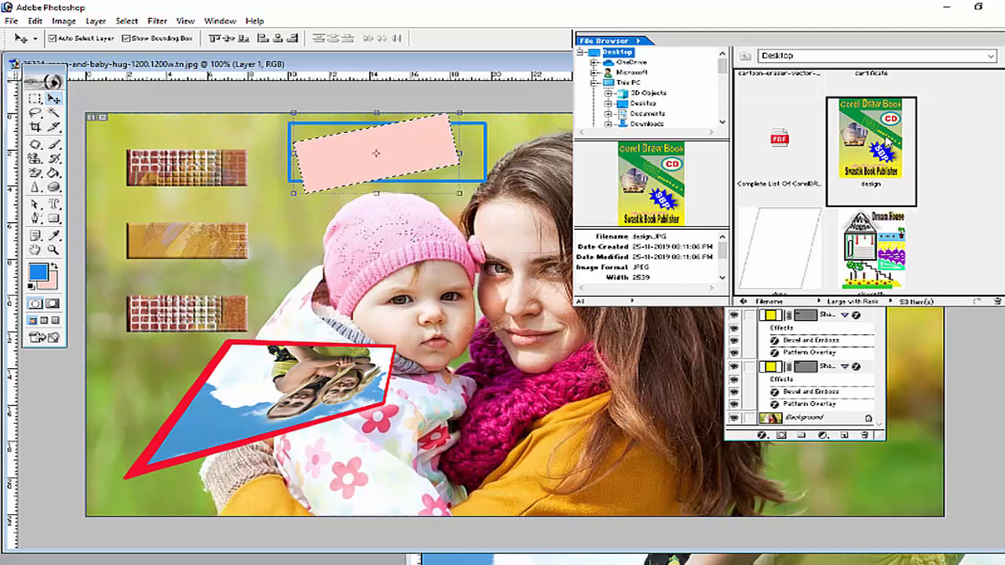
{"action": "right_click", "coordinate": [860, 135]}
{"action": "left_click", "coordinate": [893, 140]}
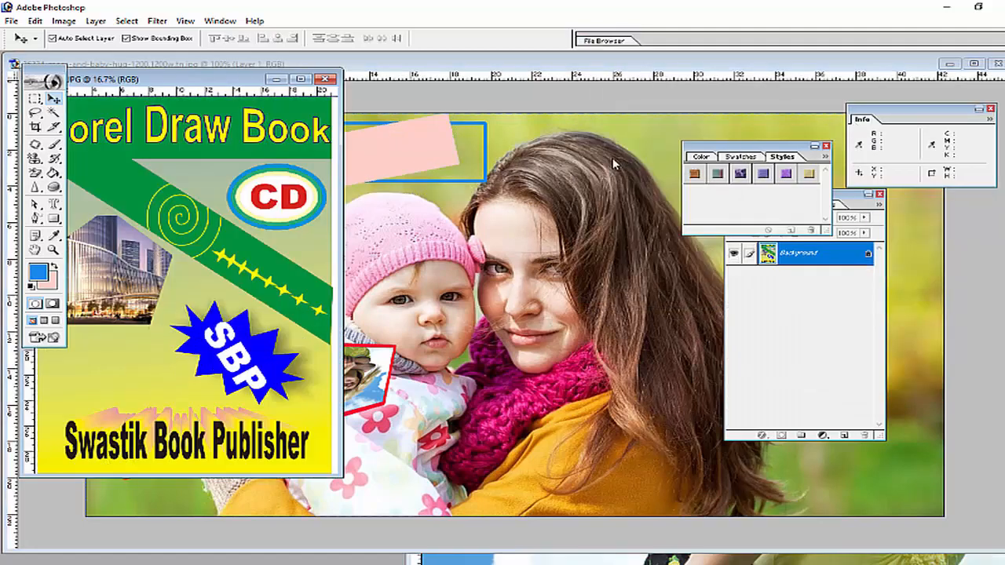
- Show the Navigator palette and move the design.JPG window clear of the toolbox
{"action": "left_click", "coordinate": [220, 24]}
{"action": "left_click", "coordinate": [234, 102]}
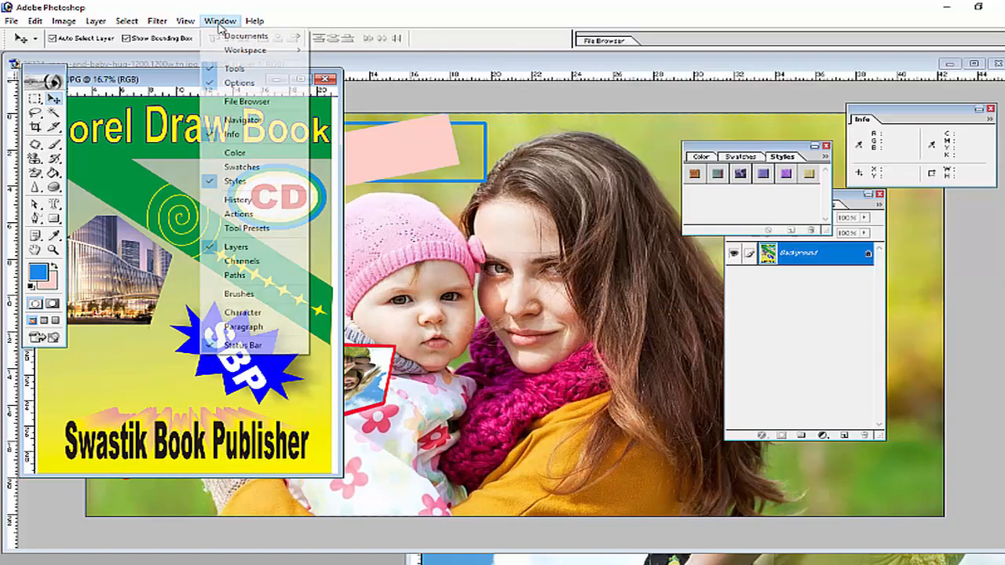
{"action": "left_click", "coordinate": [220, 22]}
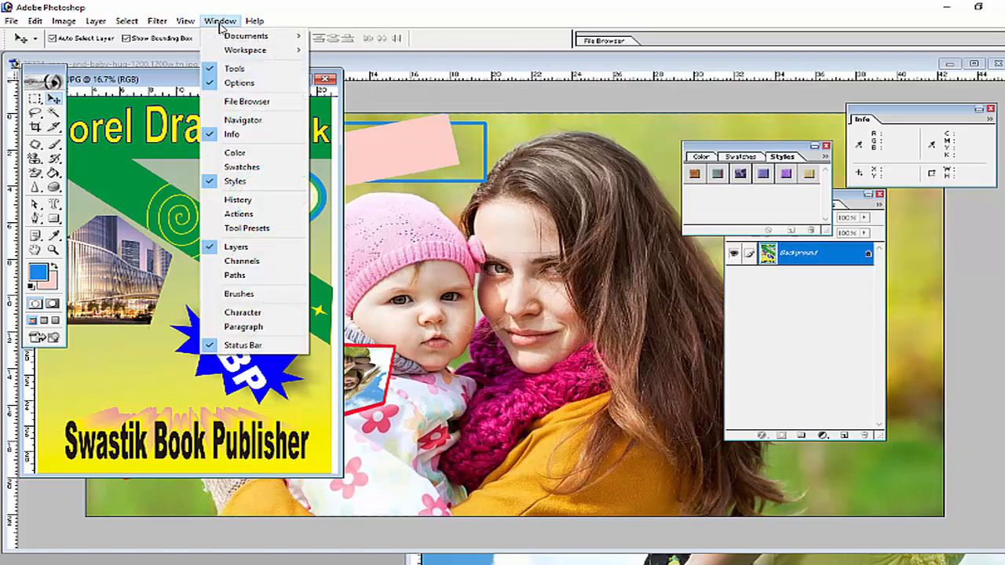
{"action": "left_click", "coordinate": [243, 120]}
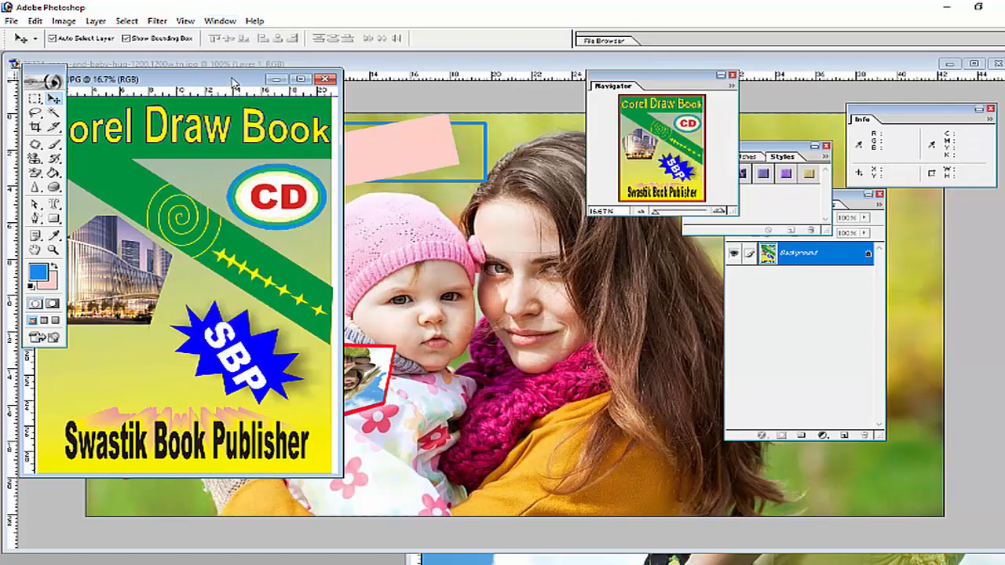
{"action": "left_click_drag", "start_coordinate": [265, 80], "coordinate": [429, 91]}
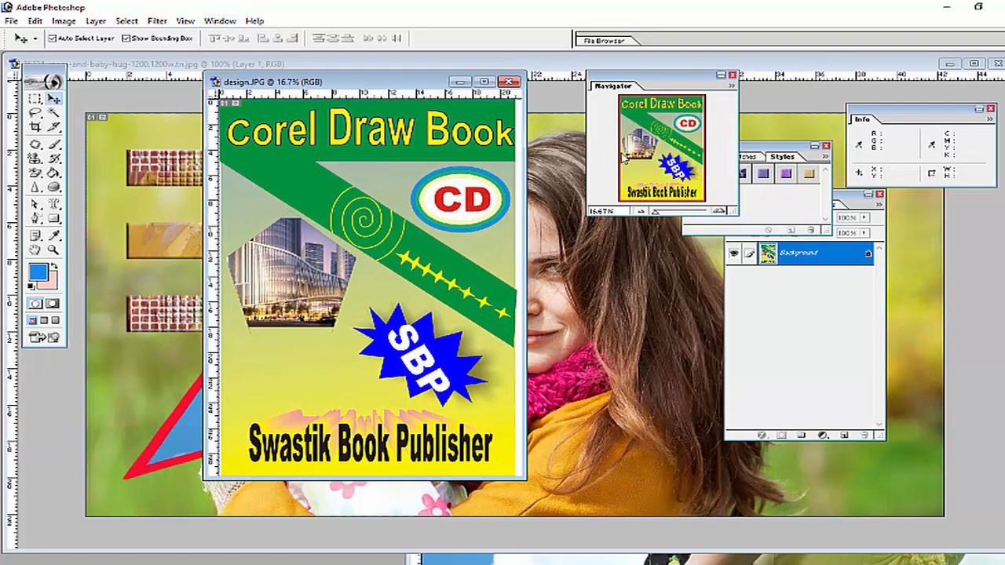
- Zoom design.JPG to 100% using the Navigator palette and hide that palette
{"action": "mouse_move", "coordinate": [670, 216]}
{"action": "left_mouse_down"}
{"action": "mouse_move", "coordinate": [690, 214]}
{"action": "mouse_move", "coordinate": [645, 216]}
{"action": "mouse_move", "coordinate": [654, 216]}
{"action": "left_mouse_up"}
{"action": "left_click", "coordinate": [682, 217]}
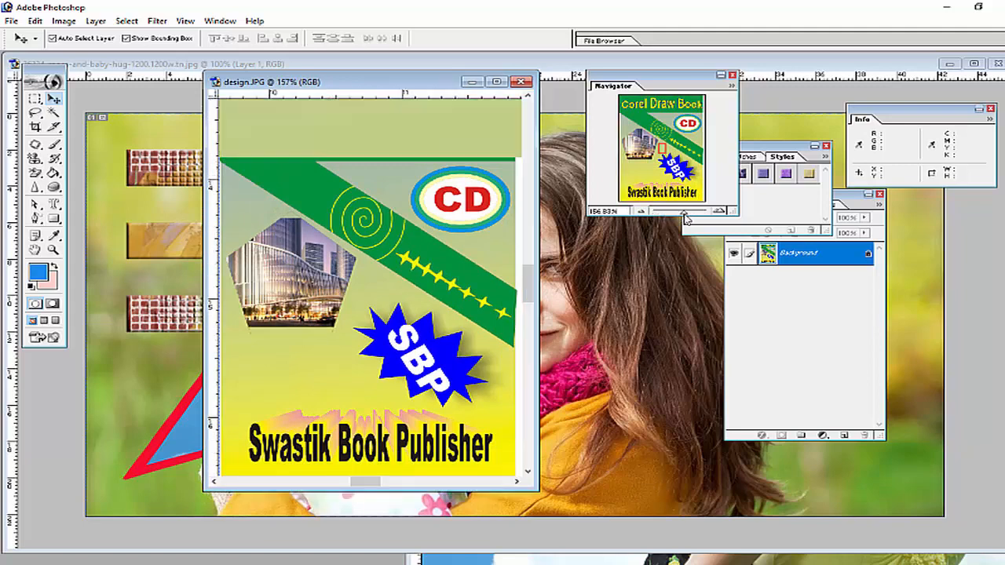
{"action": "left_click", "coordinate": [638, 213]}
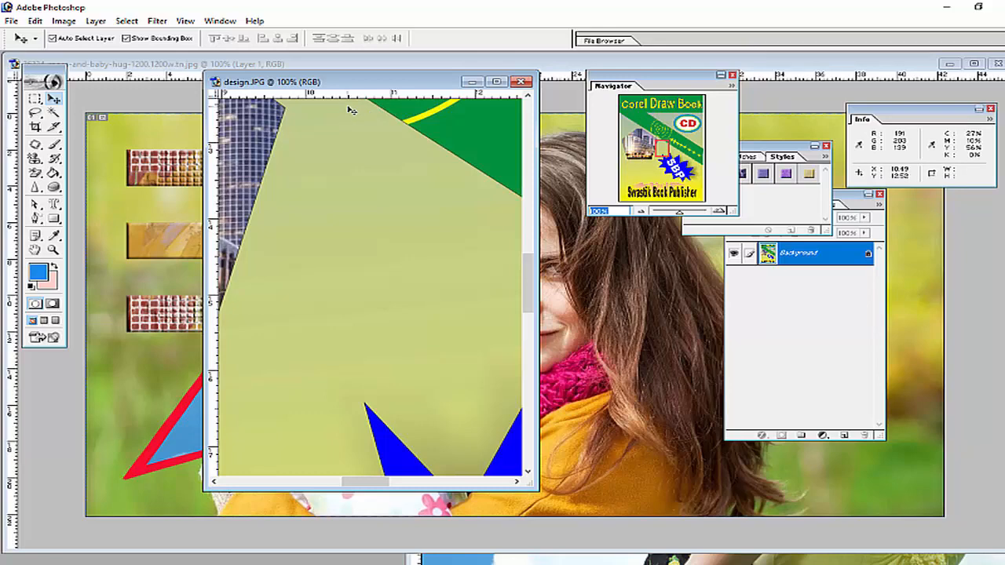
{"action": "left_click", "coordinate": [220, 21]}
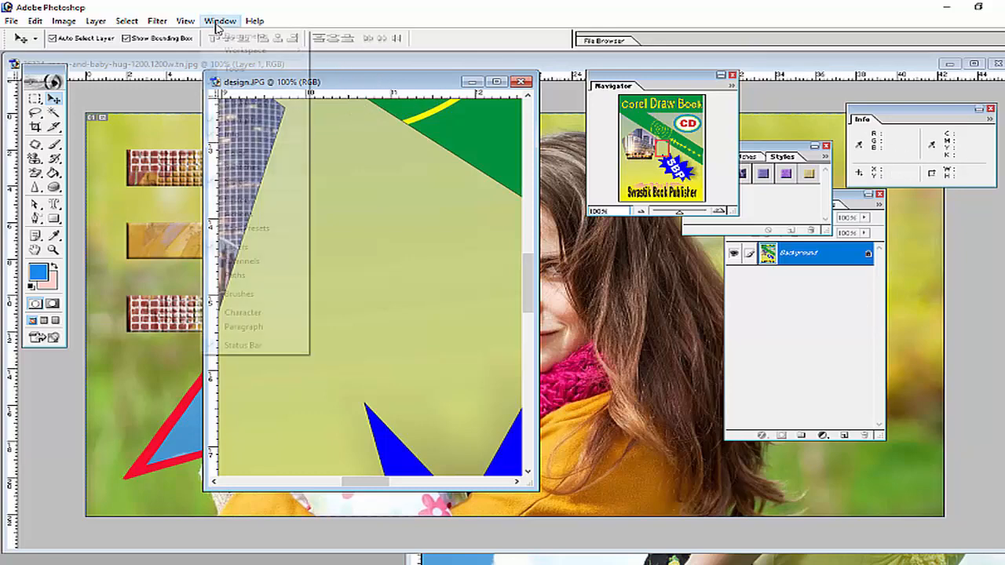
{"action": "left_click", "coordinate": [243, 122]}
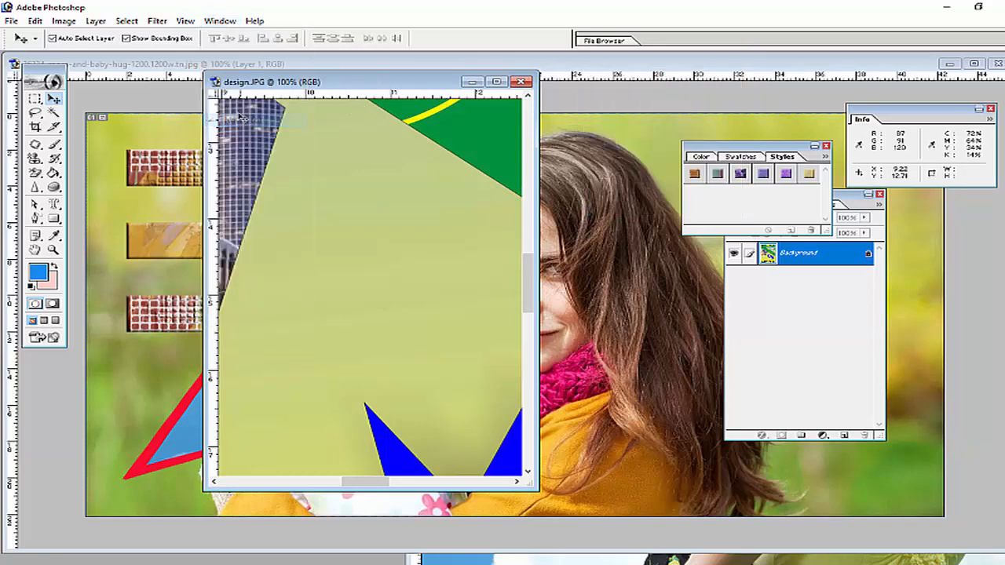
- Show the Color palette and move its group next to the design.JPG window, clear of the Layers palette
{"action": "left_click", "coordinate": [215, 24]}
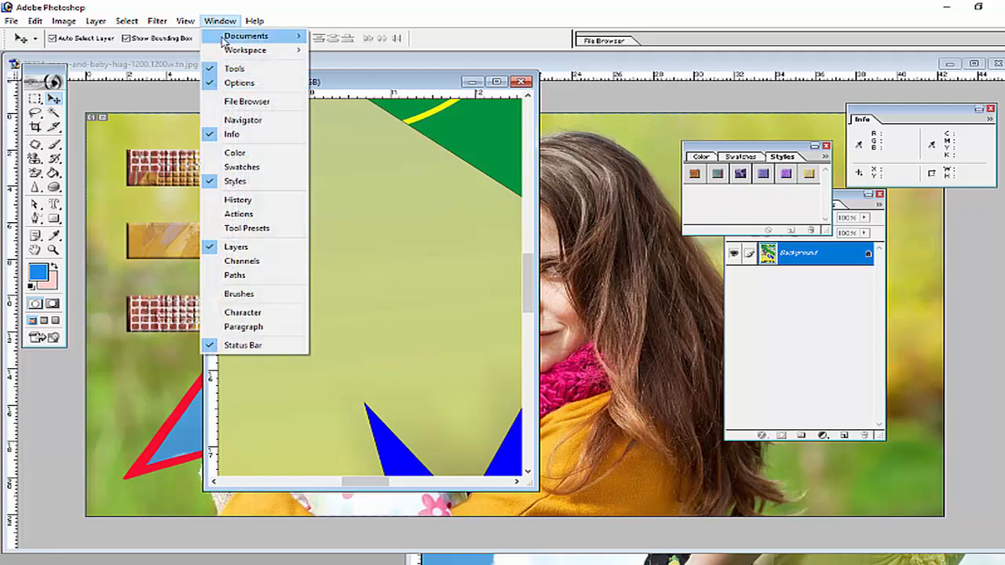
{"action": "left_click", "coordinate": [253, 153]}
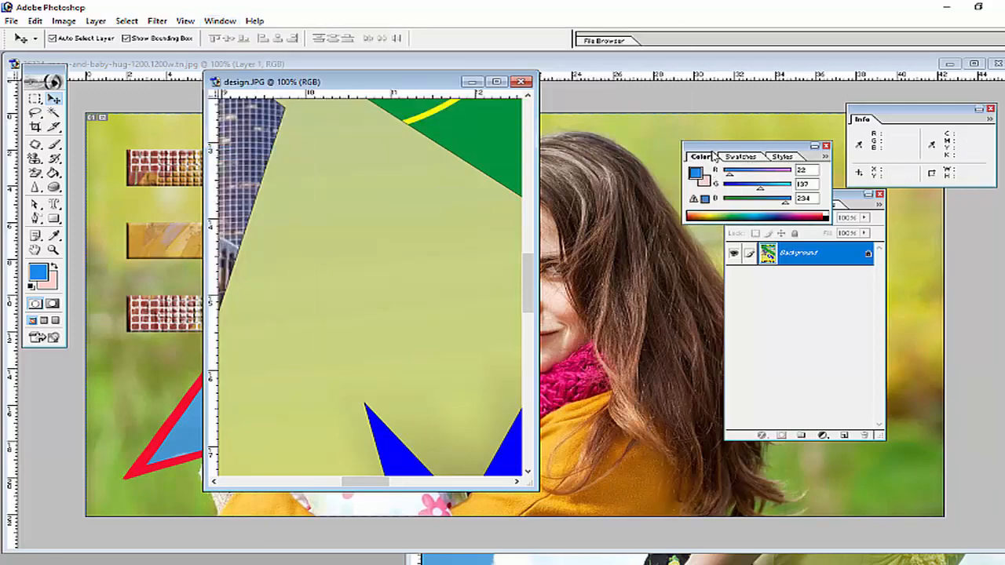
{"action": "left_click_drag", "start_coordinate": [691, 146], "coordinate": [596, 132]}
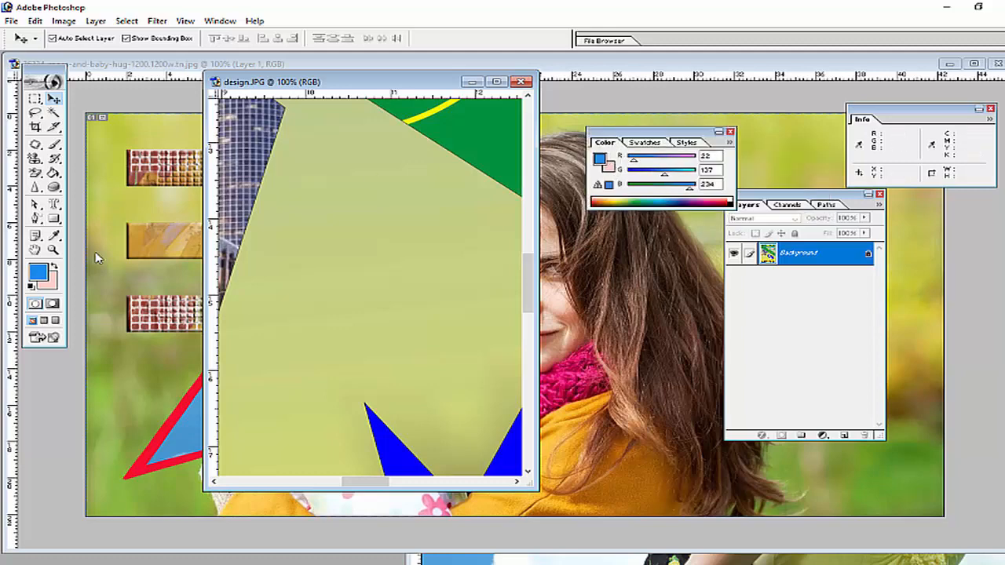
{"action": "left_click", "coordinate": [37, 273]}
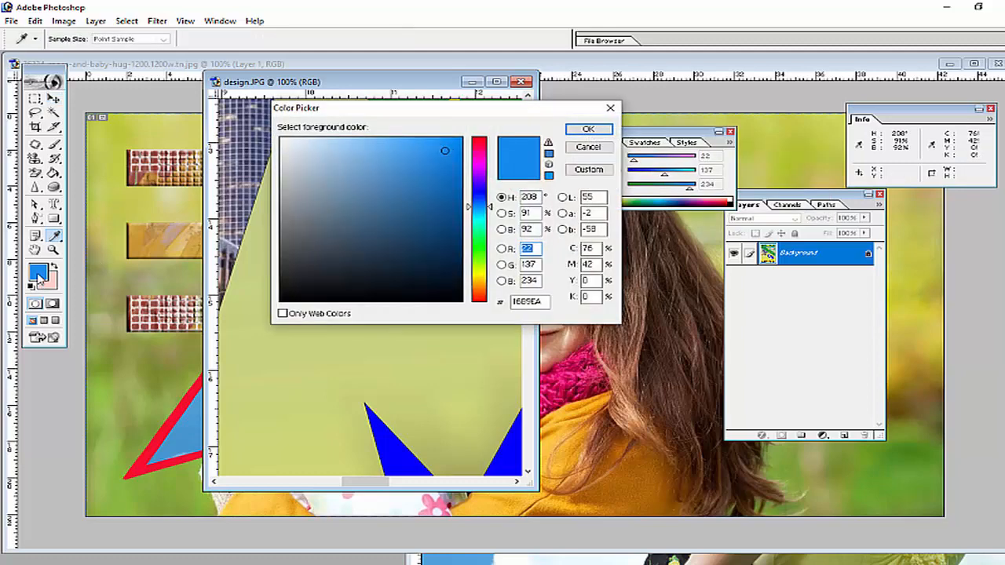
{"action": "left_click", "coordinate": [572, 147]}
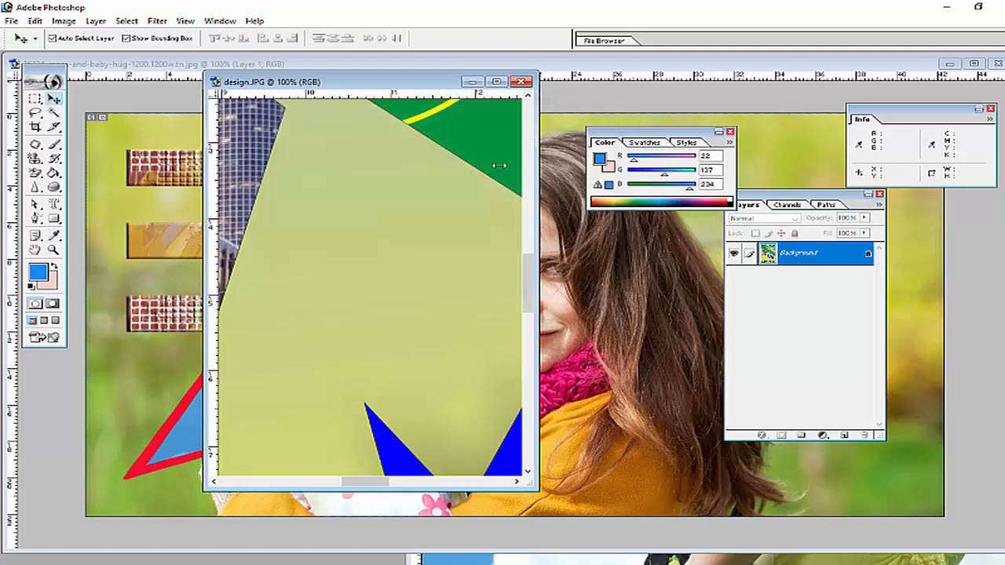
{"action": "left_click", "coordinate": [38, 275]}
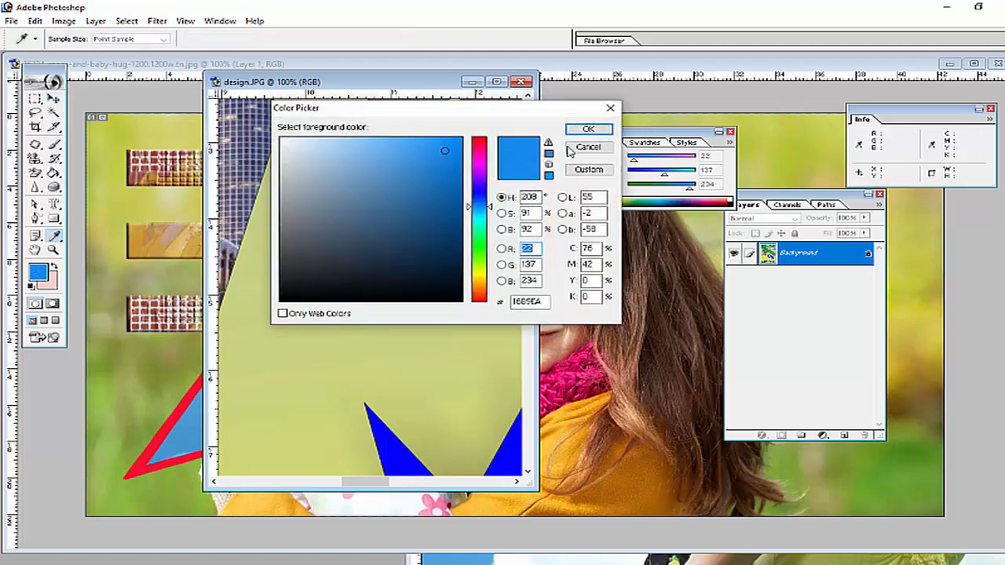
{"action": "left_click", "coordinate": [585, 149]}
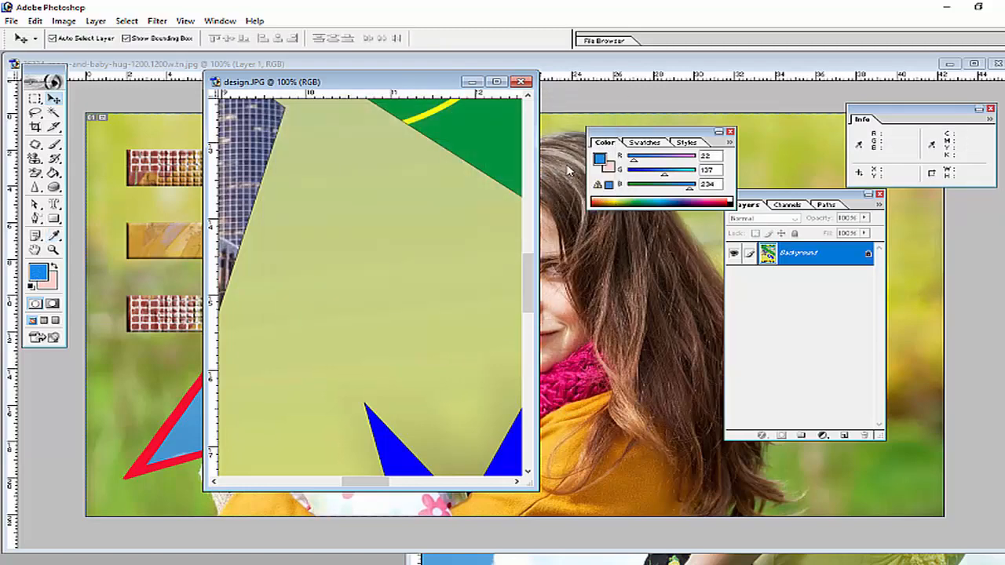
- Set the foreground color to light green, R 192, G 224, B 178, in the Color palette
{"action": "left_click_drag", "start_coordinate": [610, 199], "coordinate": [636, 195]}
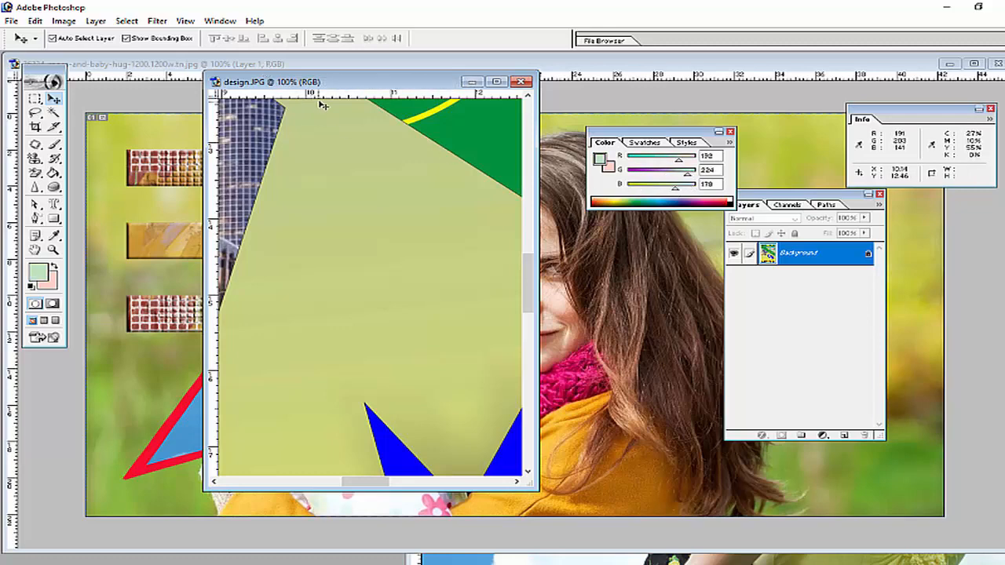
- Show the Swatches palette and pick several swatches as the foreground color, including light orange and sky blue, ending on black
{"action": "left_click", "coordinate": [221, 22]}
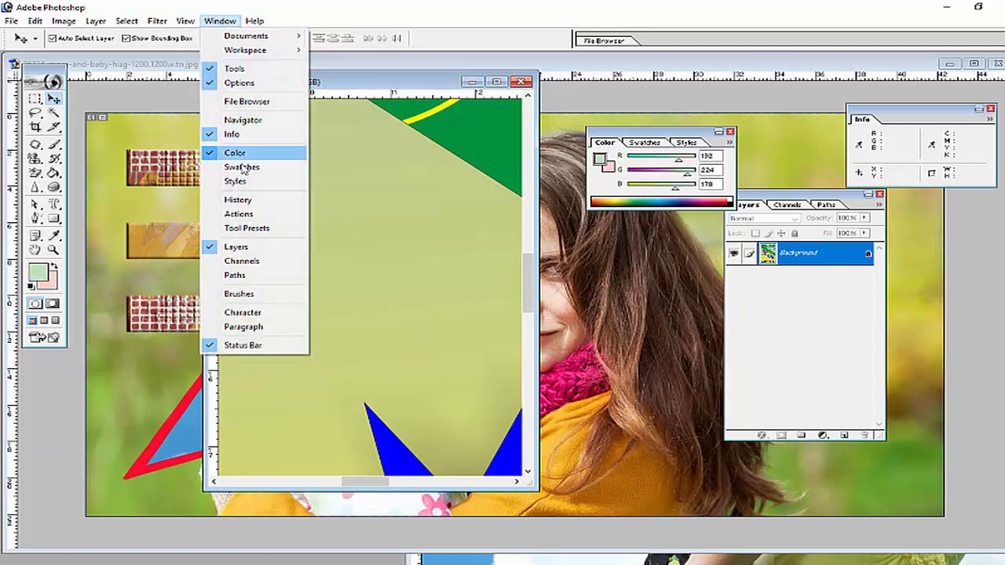
{"action": "left_click", "coordinate": [242, 167]}
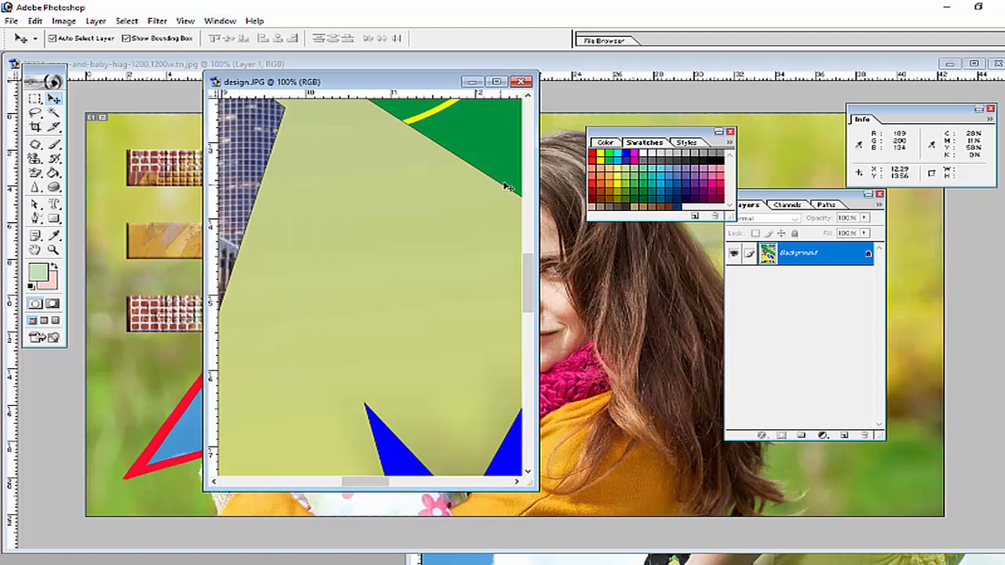
{"action": "left_click", "coordinate": [600, 168]}
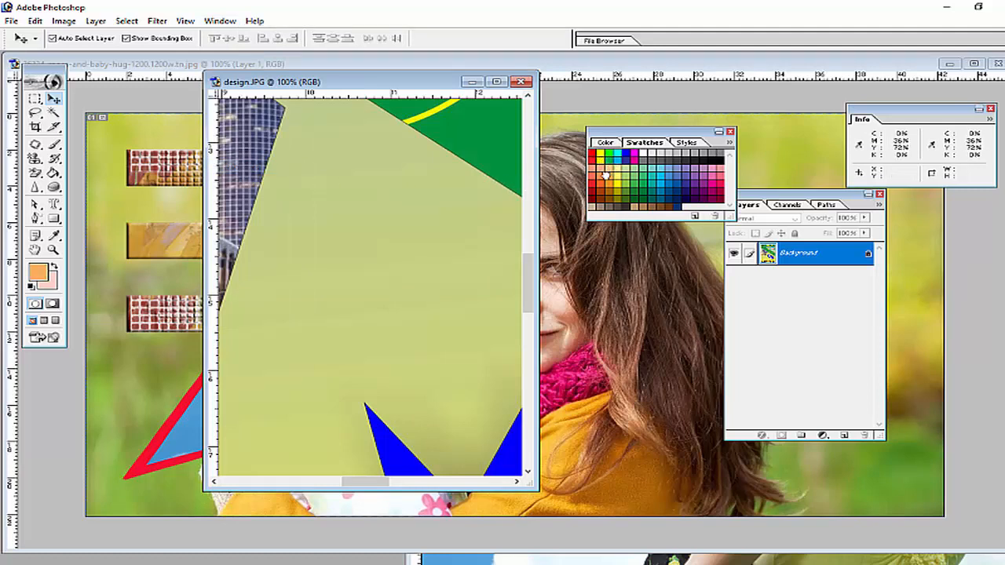
{"action": "left_click", "coordinate": [620, 174]}
{"action": "left_click", "coordinate": [636, 174]}
{"action": "left_click", "coordinate": [665, 175]}
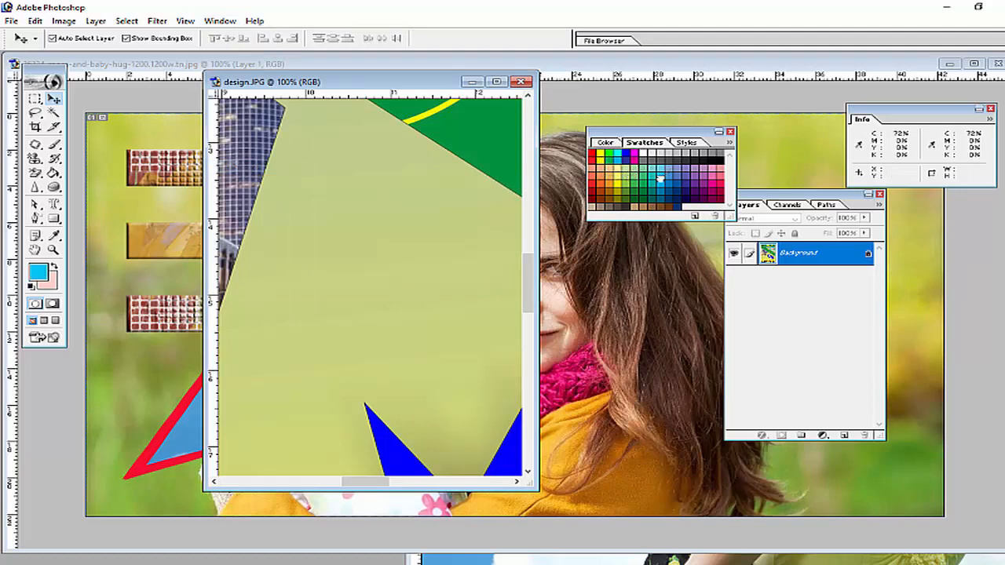
{"action": "left_click", "coordinate": [705, 174]}
{"action": "left_click", "coordinate": [717, 169]}
{"action": "left_click", "coordinate": [719, 160]}
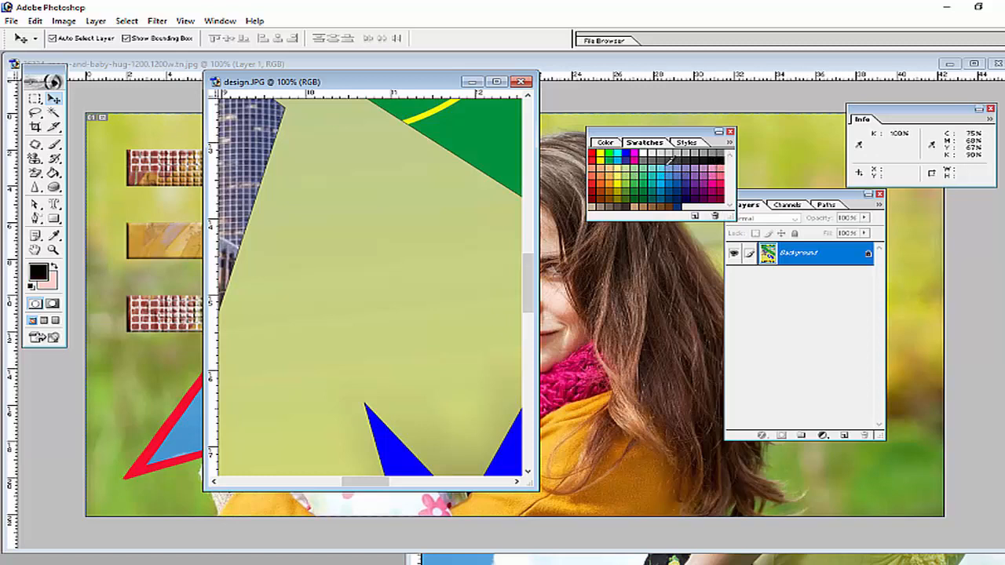
- Try light green, magenta and light orange swatches as the foreground color, ending on salmon
{"action": "left_click", "coordinate": [630, 167]}
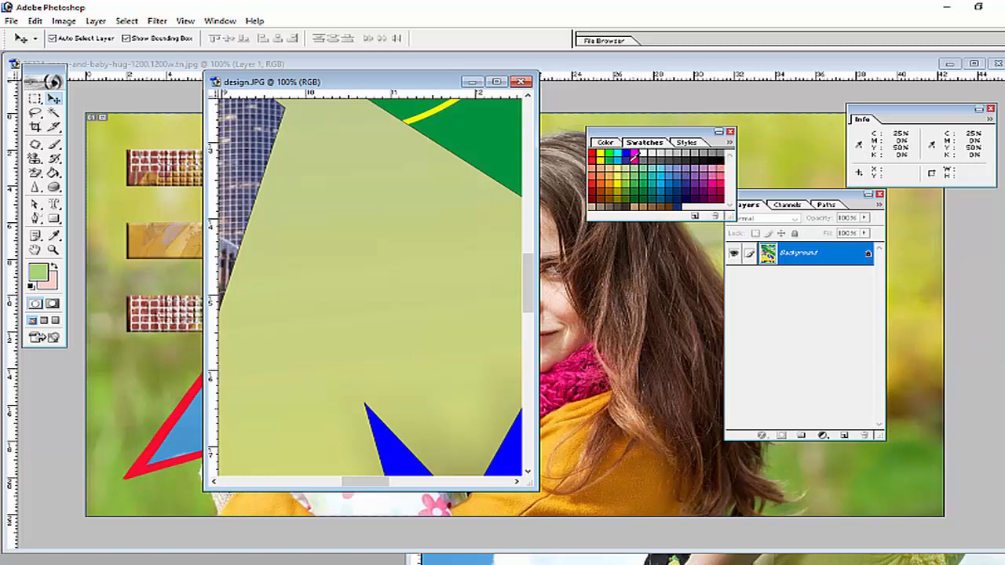
{"action": "left_click", "coordinate": [626, 155]}
{"action": "left_click", "coordinate": [635, 155]}
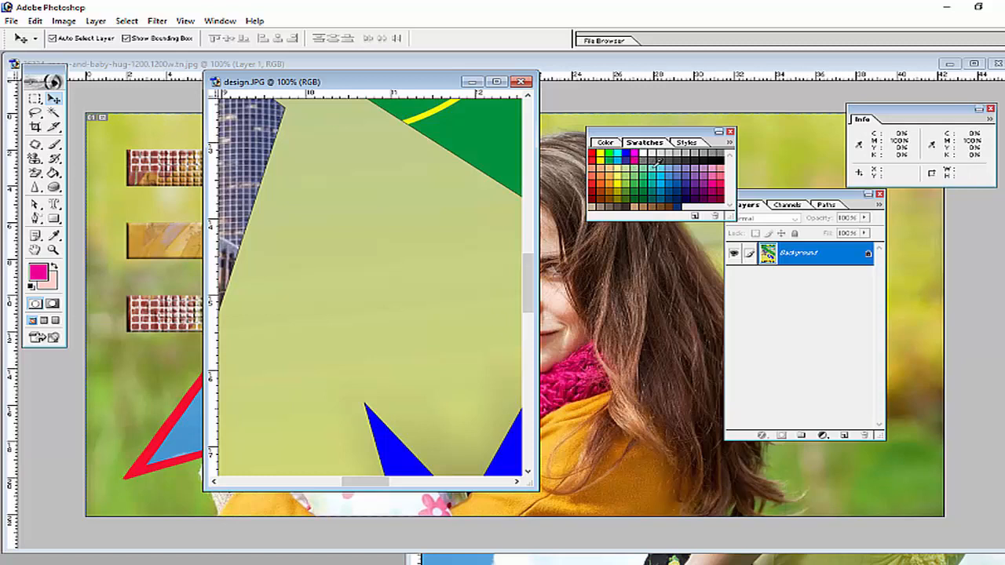
{"action": "left_click", "coordinate": [656, 161]}
{"action": "left_click", "coordinate": [674, 166]}
{"action": "left_click", "coordinate": [620, 171]}
{"action": "left_click", "coordinate": [615, 167]}
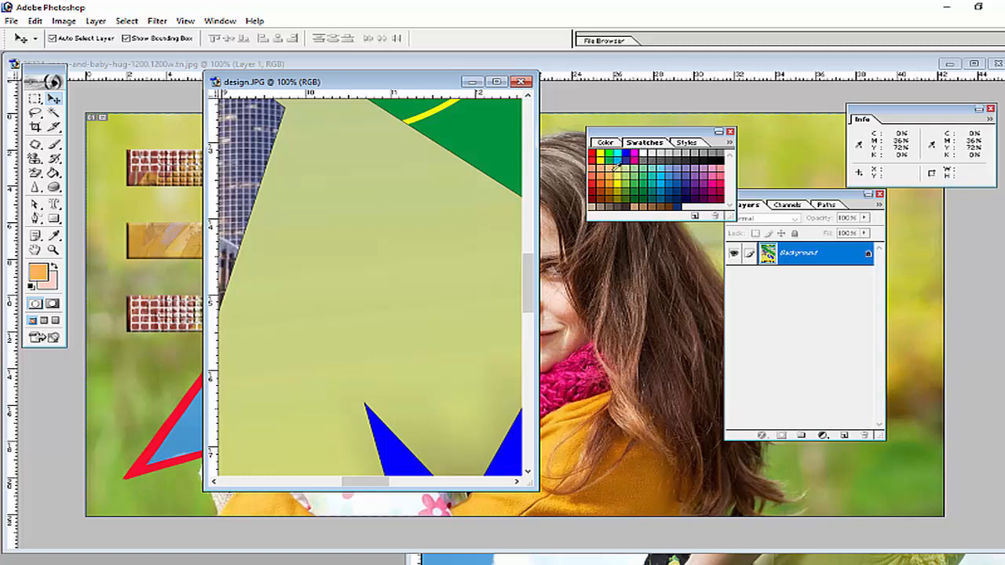
{"action": "left_click", "coordinate": [606, 169]}
{"action": "left_click", "coordinate": [599, 160]}
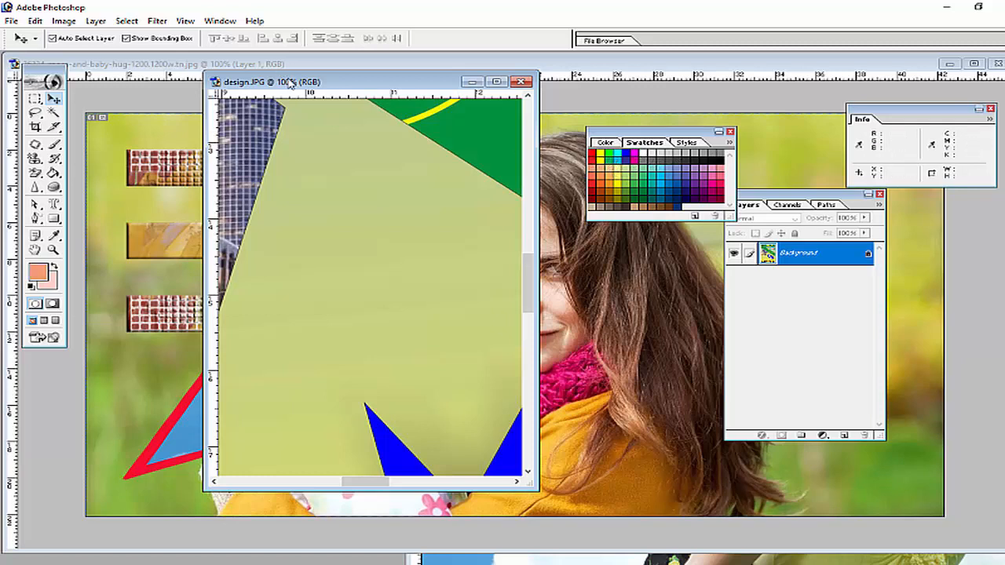
- Show the Styles palette and draw a horizontal rounded rectangle on the light green area above the blue star in design.JPG
{"action": "left_click", "coordinate": [220, 20]}
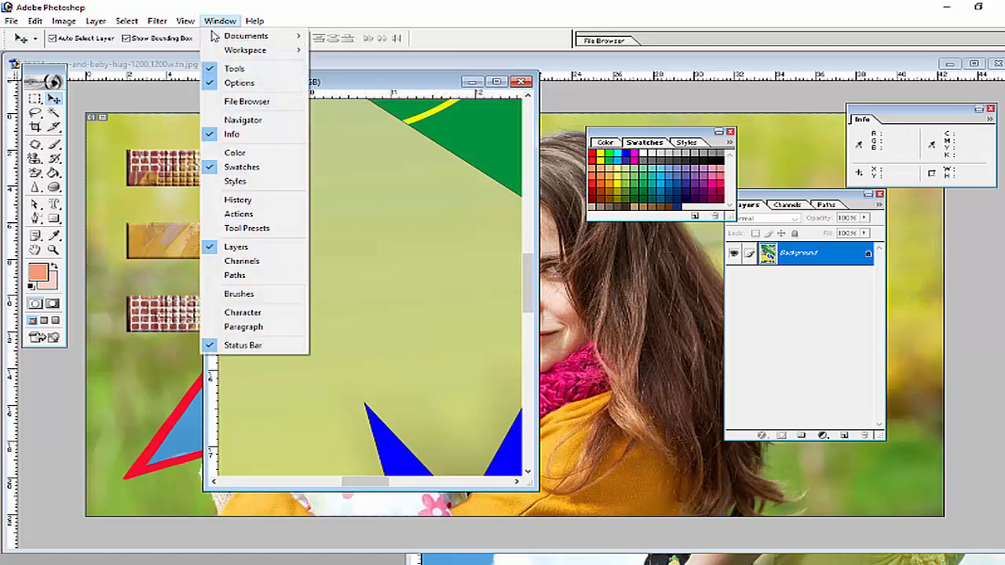
{"action": "left_click", "coordinate": [235, 182]}
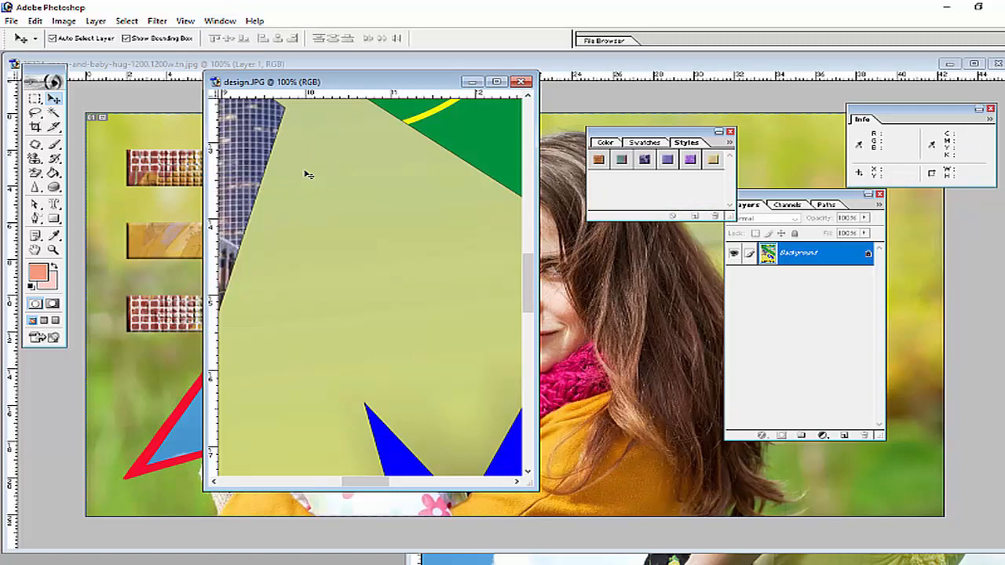
{"action": "left_click", "coordinate": [53, 219]}
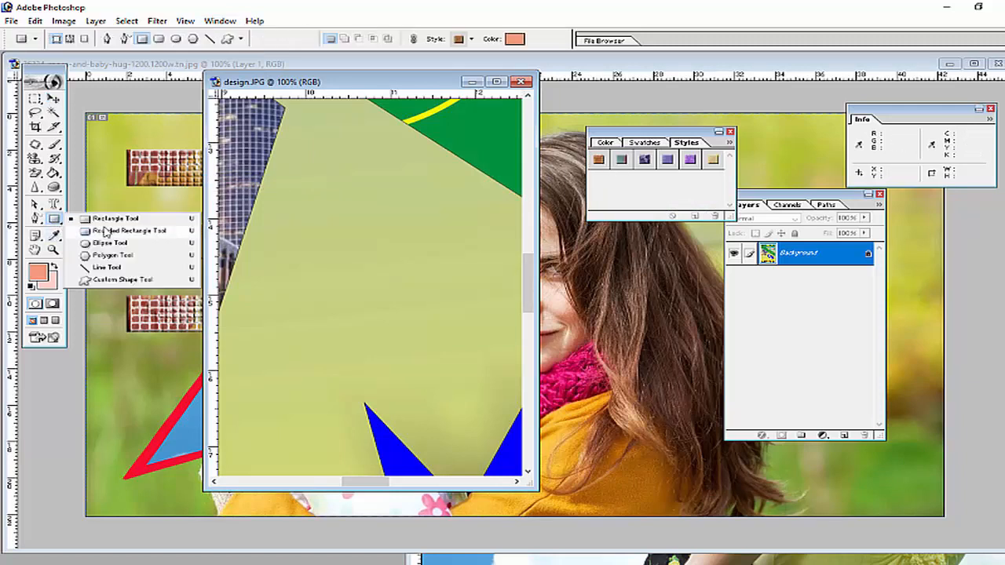
{"action": "left_click", "coordinate": [125, 231]}
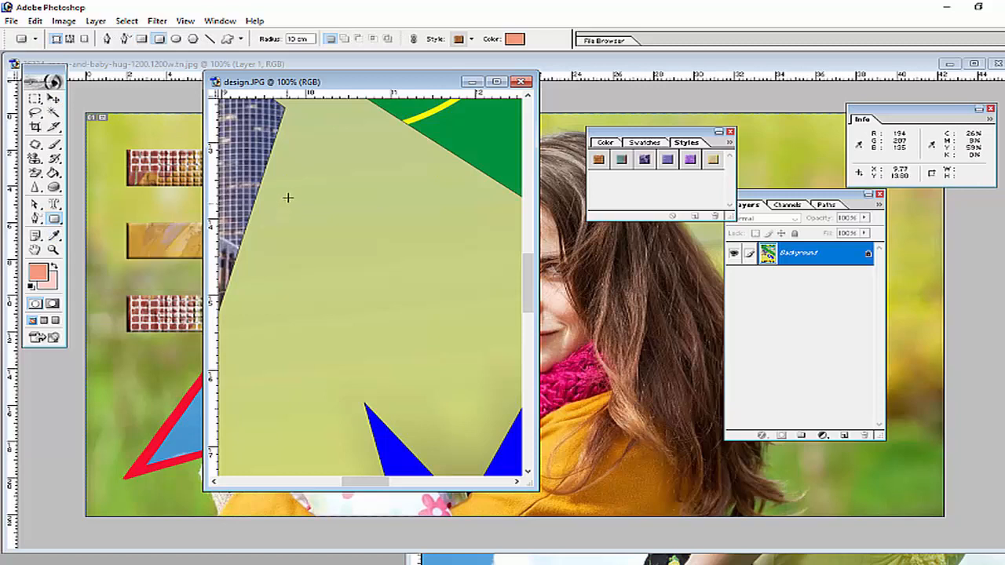
{"action": "left_click_drag", "start_coordinate": [287, 197], "coordinate": [477, 288]}
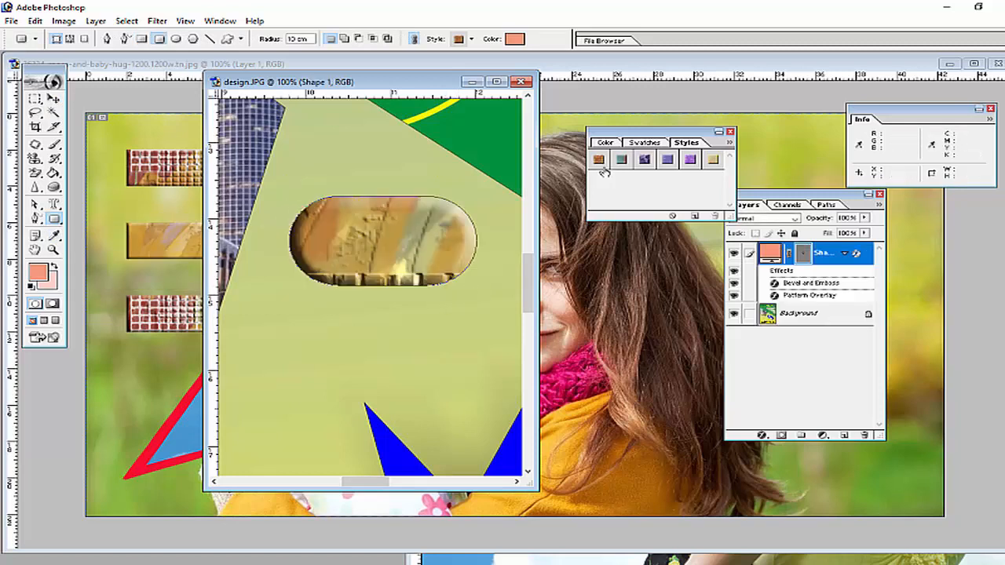
- Try the preset styles on the rounded rectangle, keep the rough purple stone style, and move the Styles palette clear of the Layers palette
{"action": "left_click", "coordinate": [621, 162]}
{"action": "left_click", "coordinate": [645, 161]}
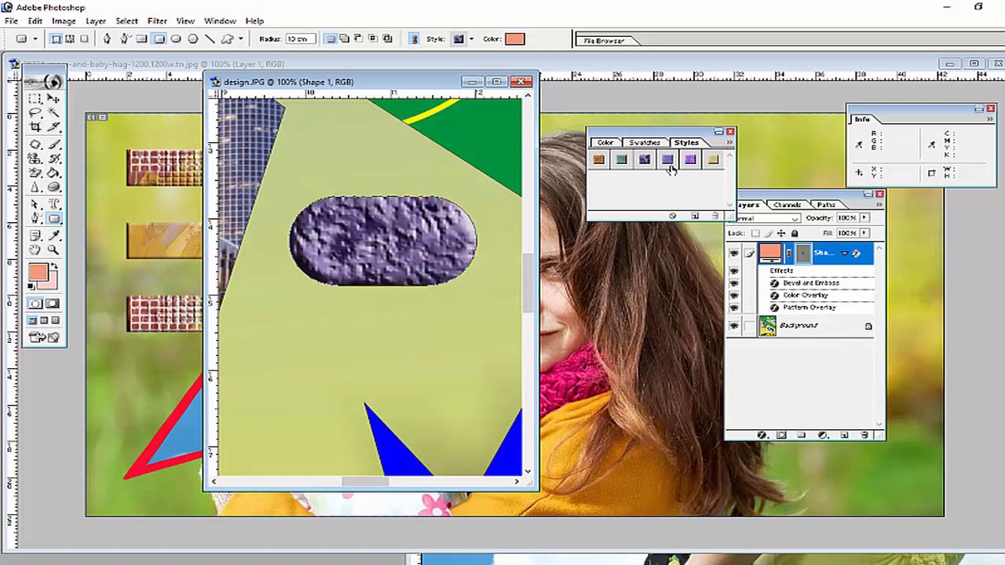
{"action": "left_click", "coordinate": [668, 163]}
{"action": "left_click", "coordinate": [689, 161]}
{"action": "left_click", "coordinate": [712, 160]}
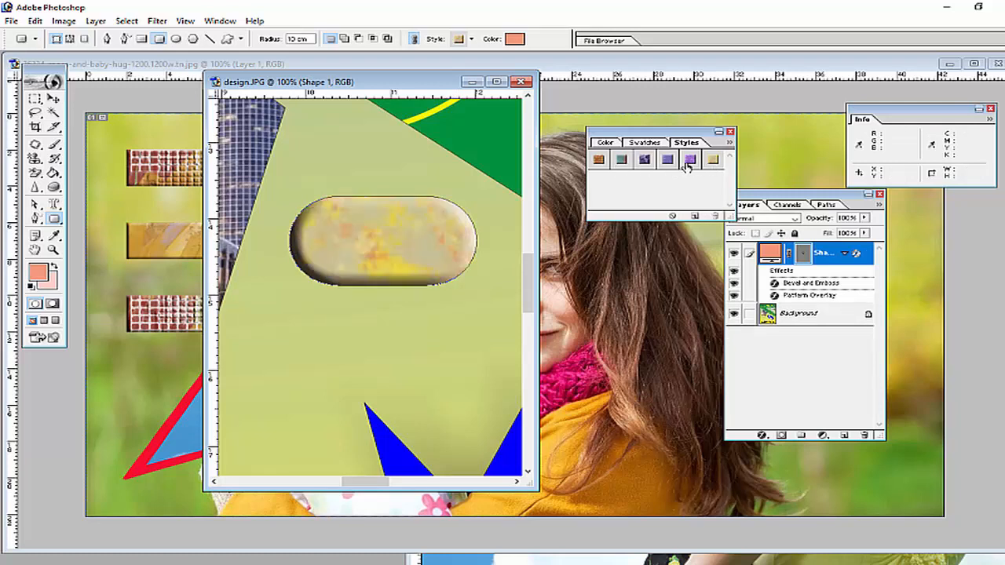
{"action": "left_click", "coordinate": [689, 161]}
{"action": "left_click", "coordinate": [667, 161]}
{"action": "left_click", "coordinate": [644, 162]}
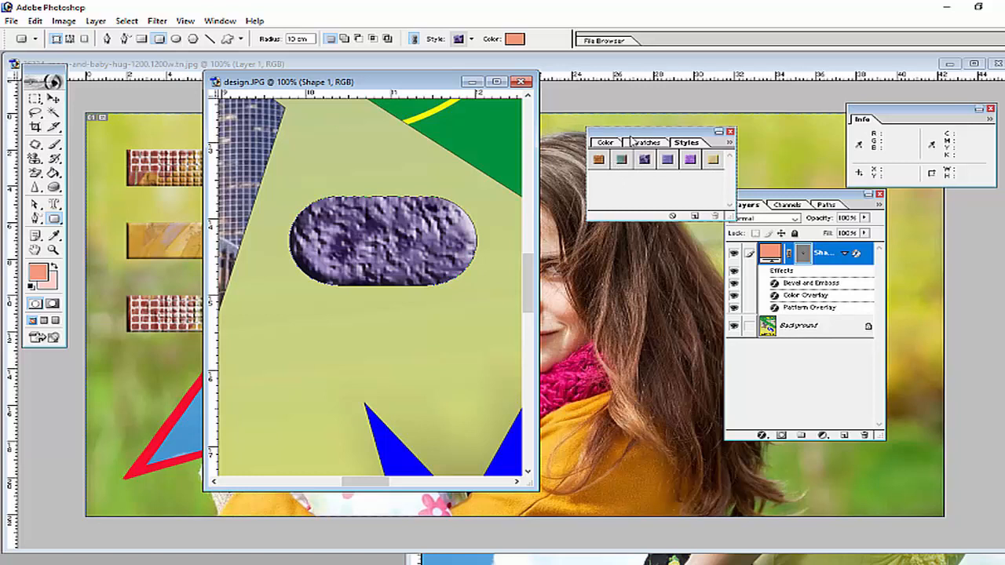
{"action": "left_click_drag", "start_coordinate": [629, 139], "coordinate": [620, 143]}
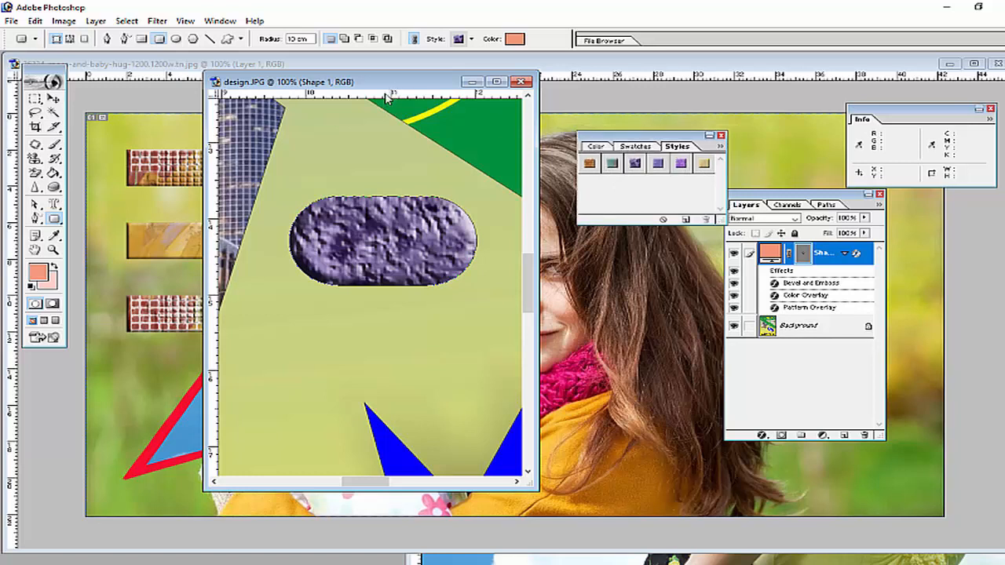
- Move the Layers palette next to the design.JPG window and make Background, then the rounded rectangle's layer, the active layer
{"action": "left_click", "coordinate": [219, 22]}
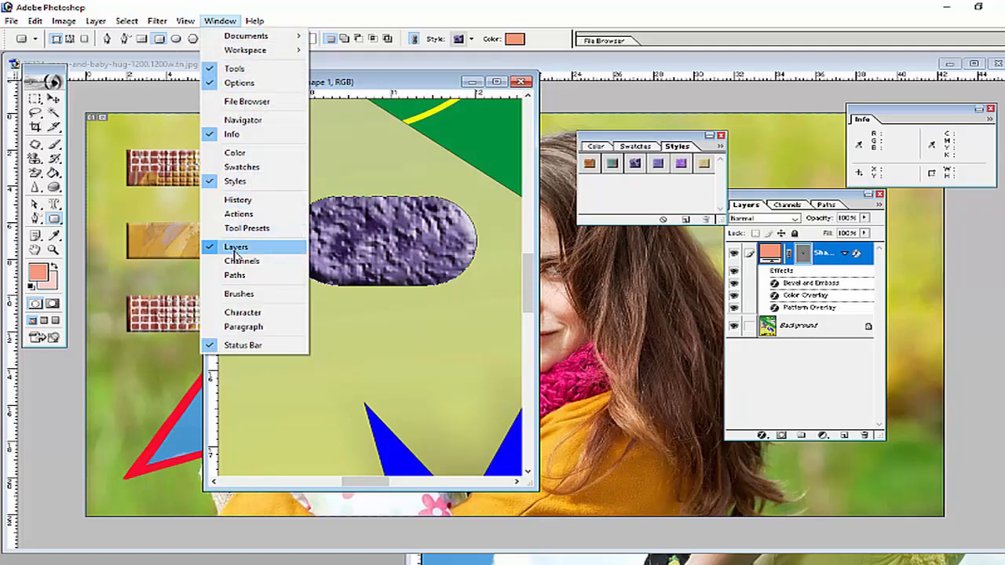
{"action": "left_click", "coordinate": [800, 198]}
{"action": "left_click_drag", "start_coordinate": [799, 198], "coordinate": [635, 182]}
{"action": "left_click", "coordinate": [607, 311]}
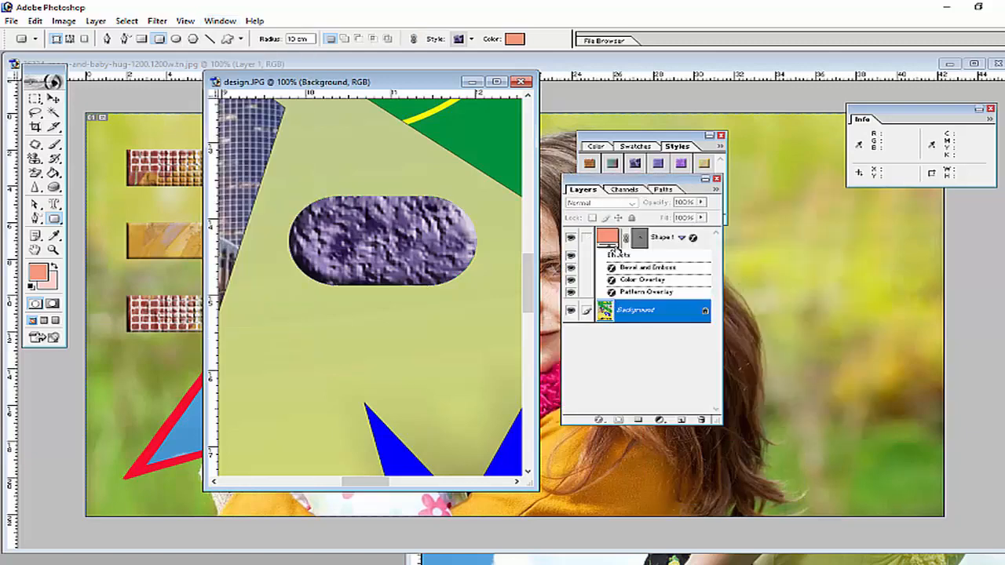
{"action": "left_click", "coordinate": [612, 247]}
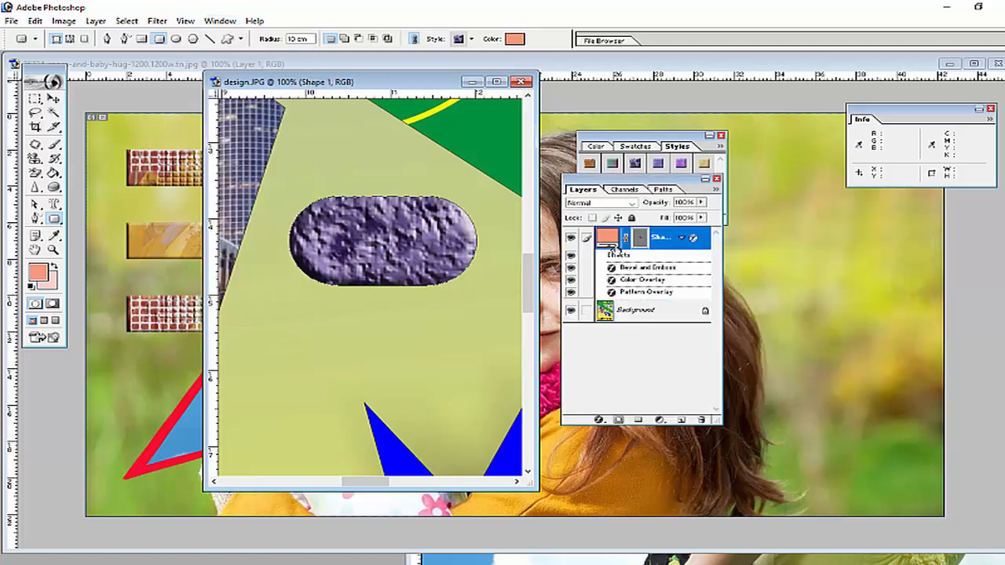
- Hide the Layers palette and show it again
{"action": "left_click", "coordinate": [219, 22]}
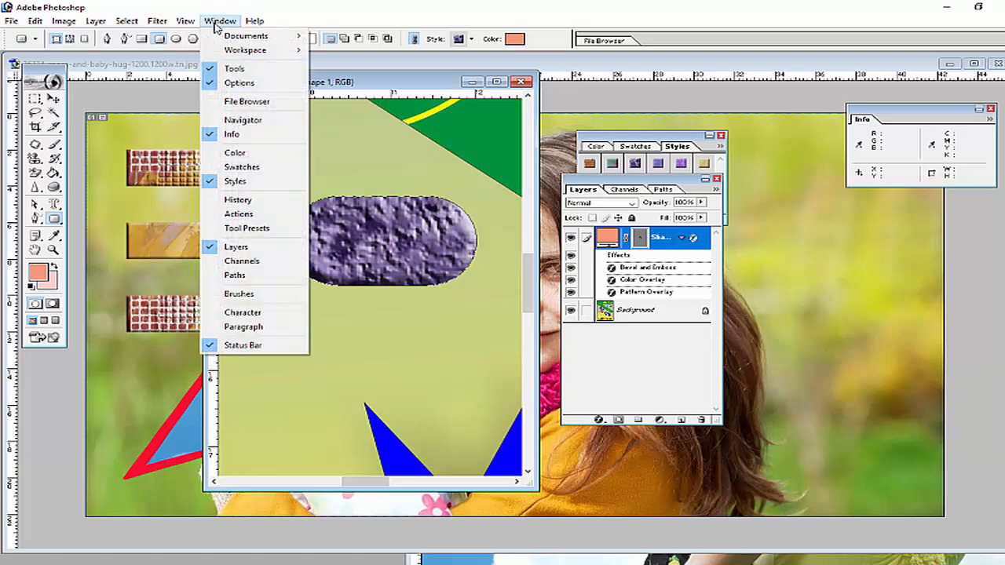
{"action": "left_click", "coordinate": [236, 247]}
{"action": "left_click", "coordinate": [211, 39]}
{"action": "left_click", "coordinate": [220, 22]}
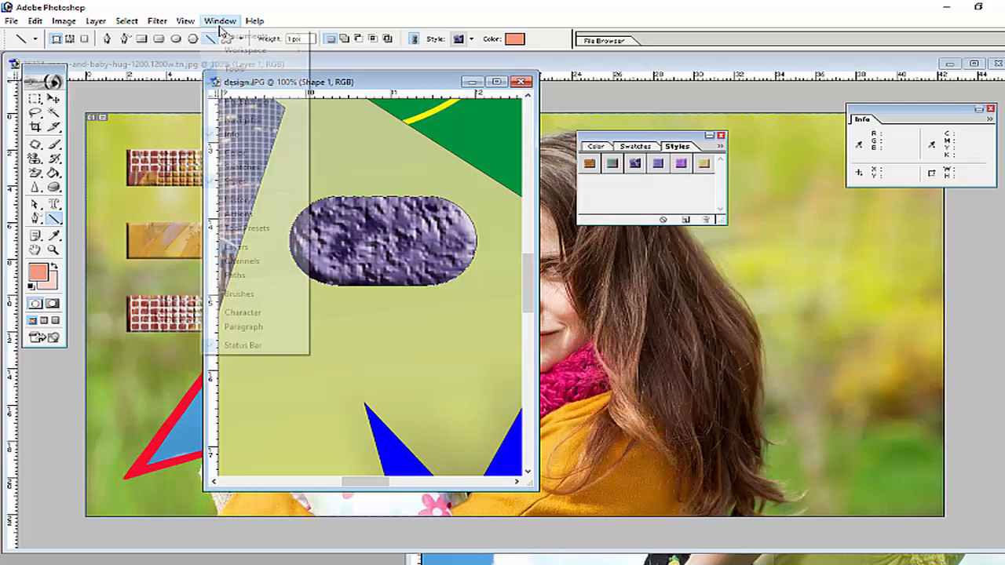
{"action": "left_click", "coordinate": [234, 247]}
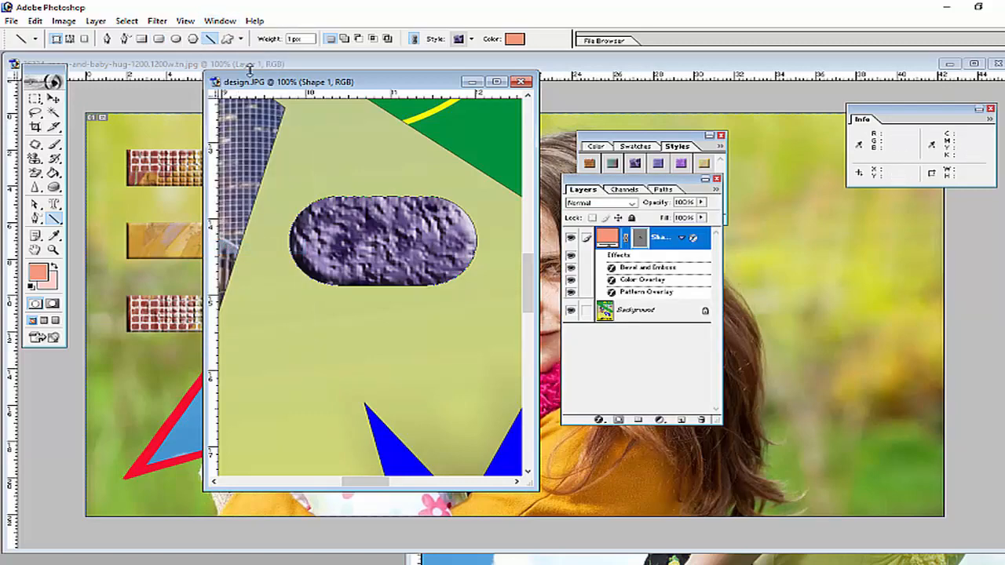
- Show the Brushes palette, place it against the design.JPG window, and activate the Brush tool
{"action": "left_click", "coordinate": [222, 22]}
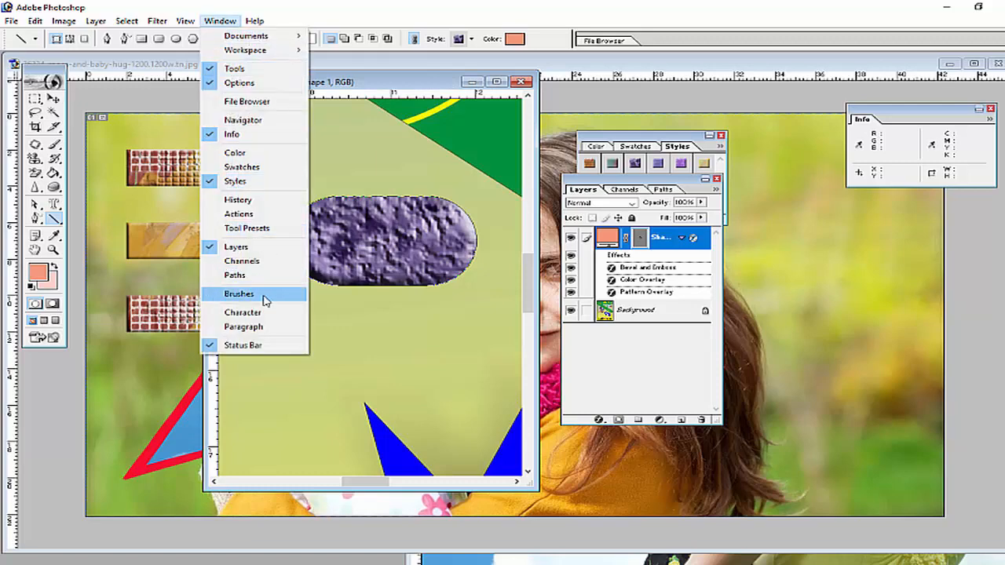
{"action": "left_click", "coordinate": [264, 299]}
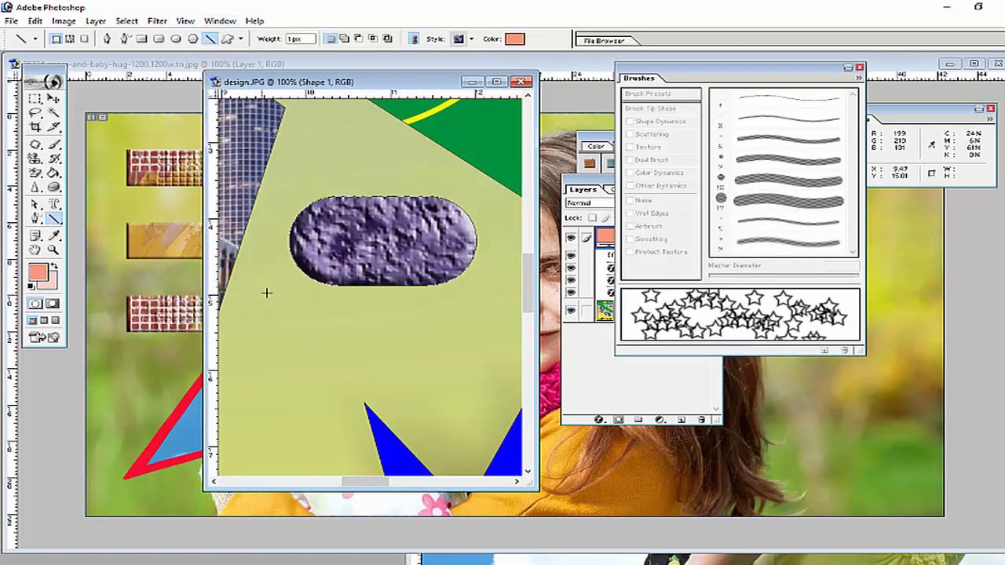
{"action": "left_click_drag", "start_coordinate": [691, 76], "coordinate": [622, 86]}
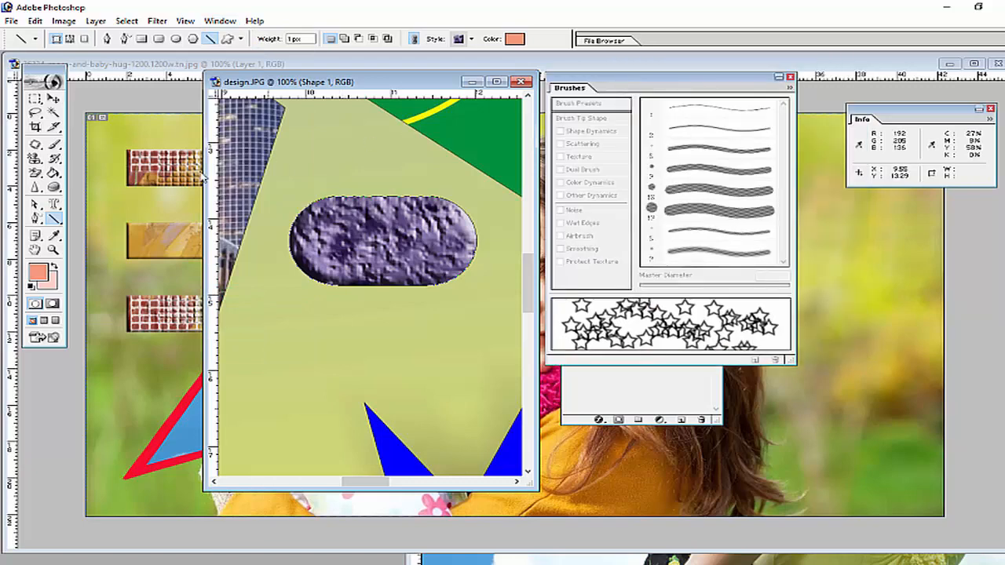
{"action": "left_click", "coordinate": [55, 146]}
{"action": "right_click", "coordinate": [56, 149]}
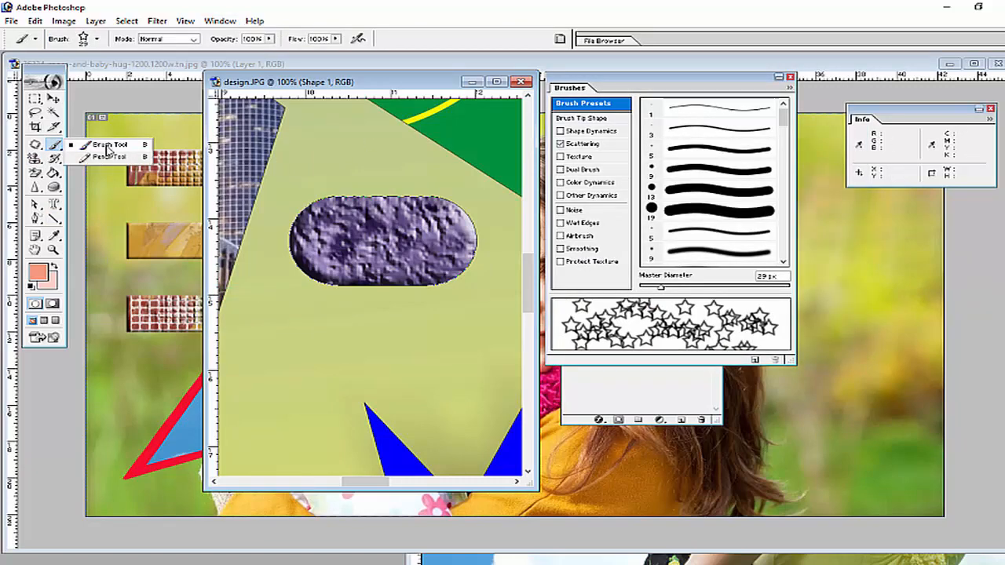
{"action": "left_click", "coordinate": [105, 146]}
{"action": "left_click_drag", "start_coordinate": [683, 92], "coordinate": [663, 94]}
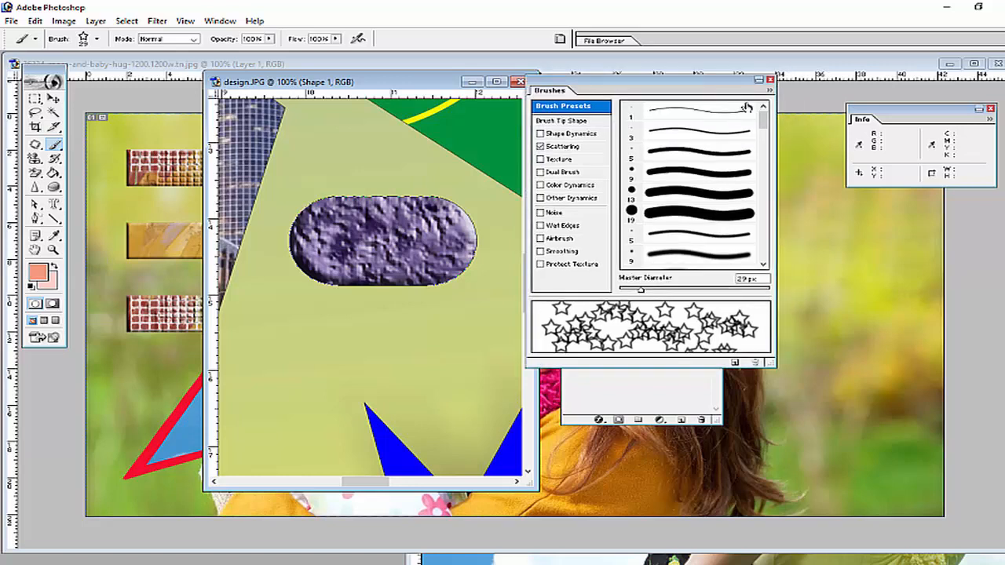
- Browse the round brush presets and check which tools are grouped with the Brush tool
{"action": "left_click_drag", "start_coordinate": [763, 121], "coordinate": [764, 153]}
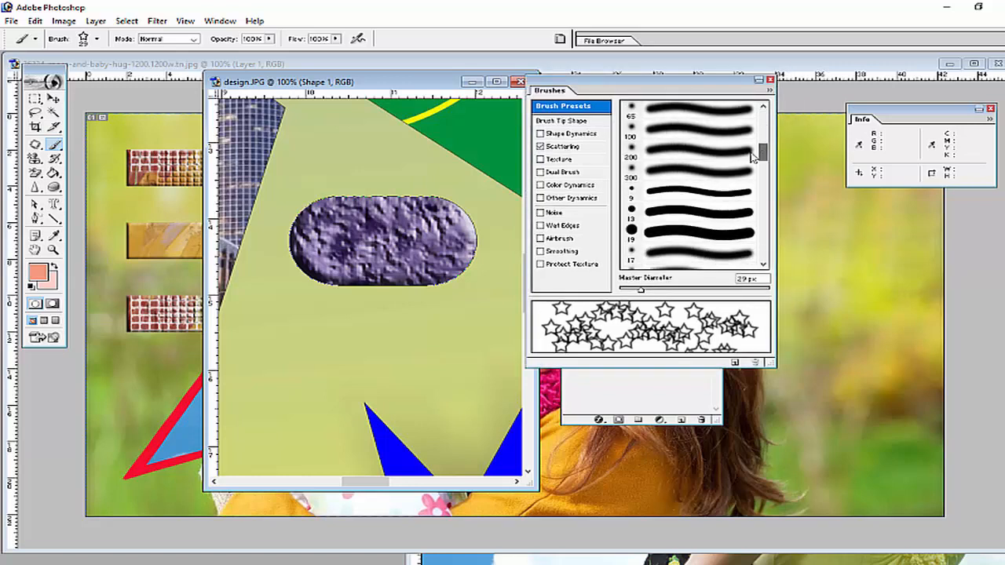
{"action": "right_click", "coordinate": [55, 146]}
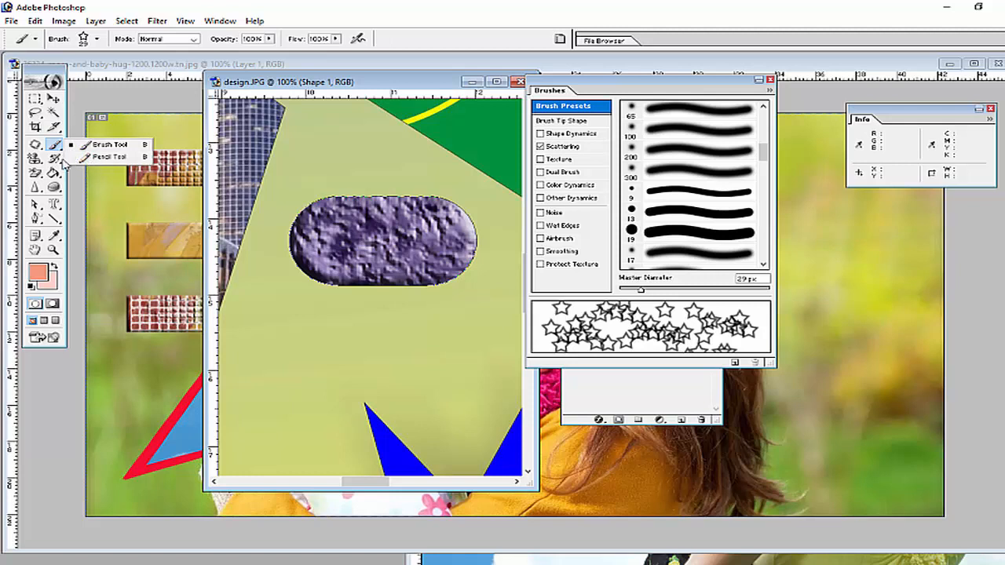
{"action": "left_click", "coordinate": [591, 93]}
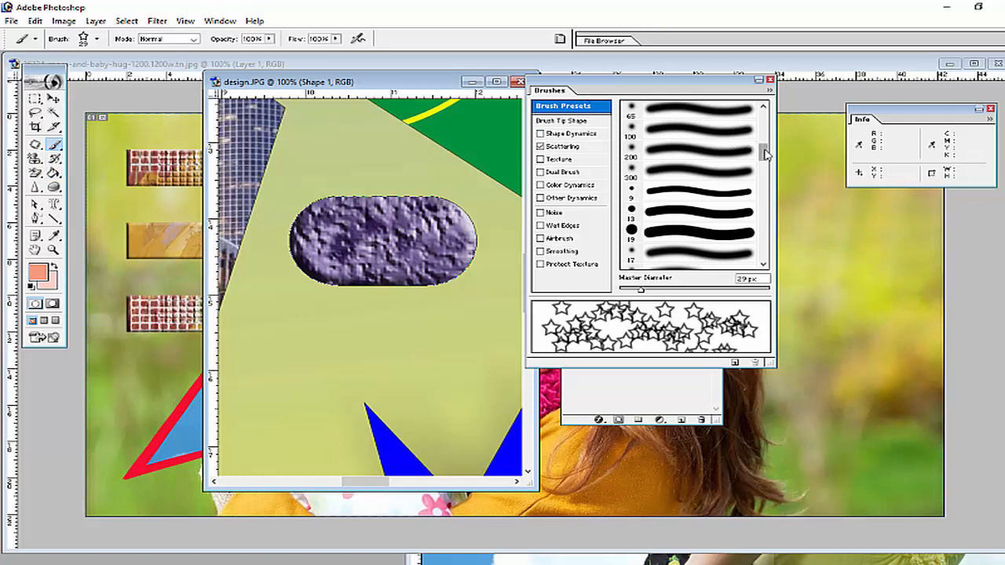
- Try the 95 px scattered leaves, 74 px leaf and 112 px grass brush presets
{"action": "left_click_drag", "start_coordinate": [763, 150], "coordinate": [763, 223]}
{"action": "left_click", "coordinate": [706, 183]}
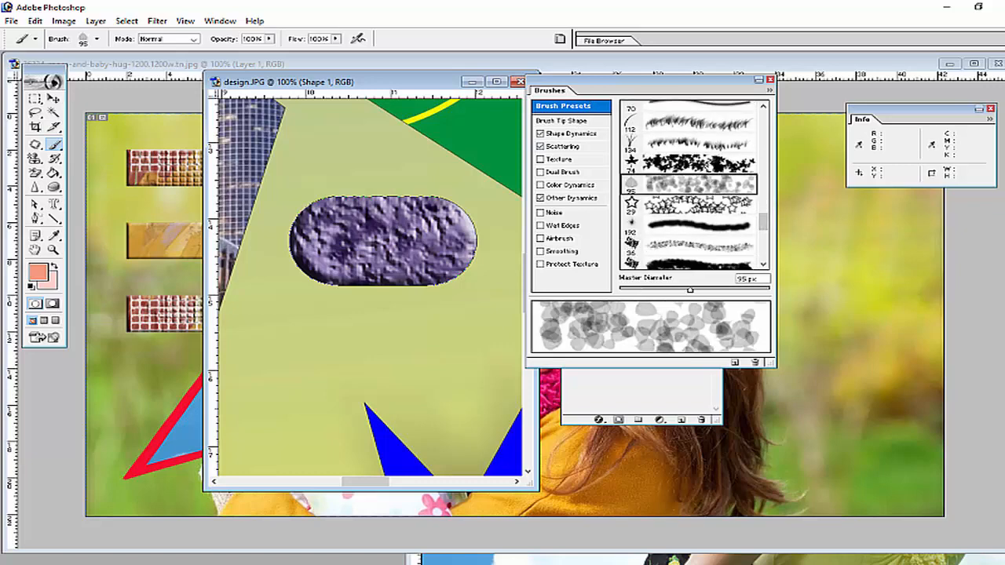
{"action": "left_click", "coordinate": [705, 161]}
{"action": "left_click", "coordinate": [715, 122]}
{"action": "scroll", "coordinate": [766, 108], "scroll_direction": "up", "scroll_amount": 4}
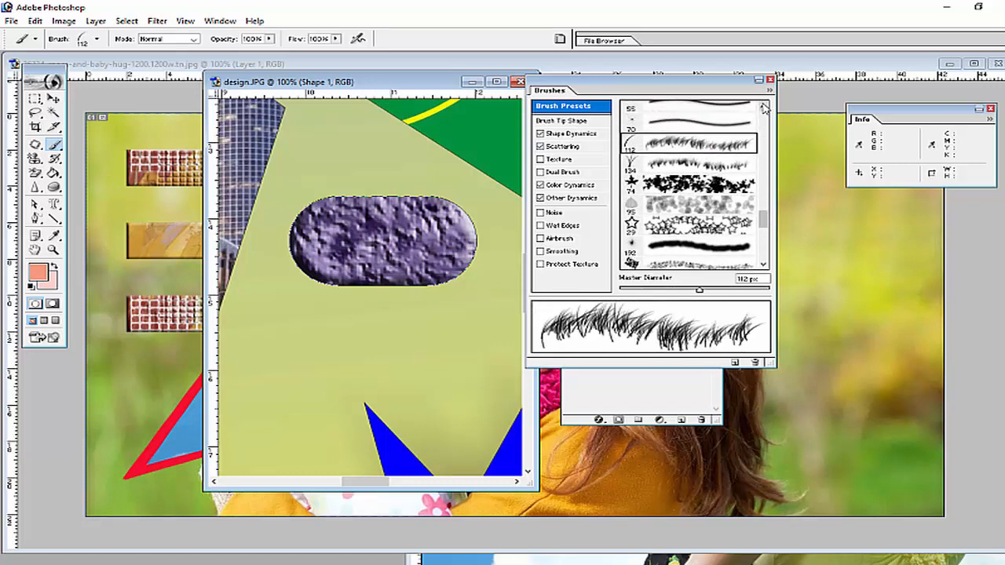
- Try the 42, 26, 14 and 44 px brush presets listed above the grass brushes
{"action": "left_click", "coordinate": [724, 116]}
{"action": "scroll", "coordinate": [766, 110], "scroll_direction": "up", "scroll_amount": 1}
{"action": "scroll", "coordinate": [765, 110], "scroll_direction": "up", "scroll_amount": 2}
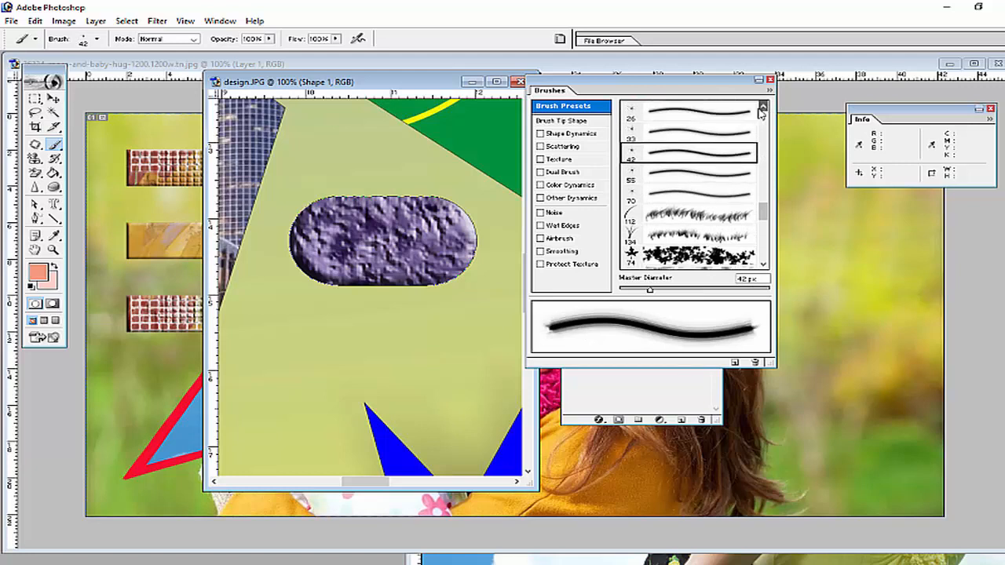
{"action": "left_click", "coordinate": [738, 119]}
{"action": "scroll", "coordinate": [766, 110], "scroll_direction": "up", "scroll_amount": 2}
{"action": "left_click", "coordinate": [729, 121]}
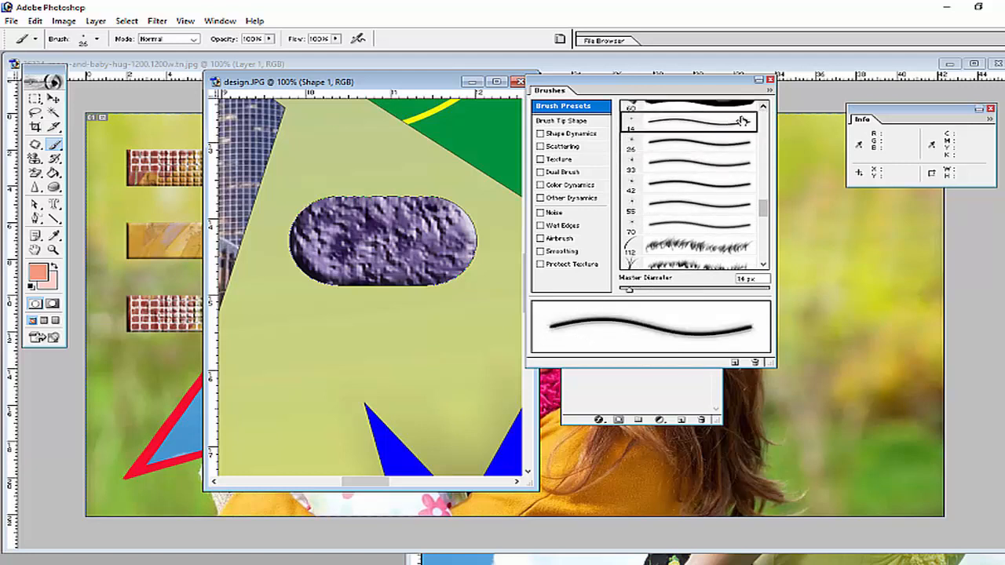
{"action": "scroll", "coordinate": [766, 110], "scroll_direction": "up", "scroll_amount": 2}
{"action": "left_click", "coordinate": [742, 120]}
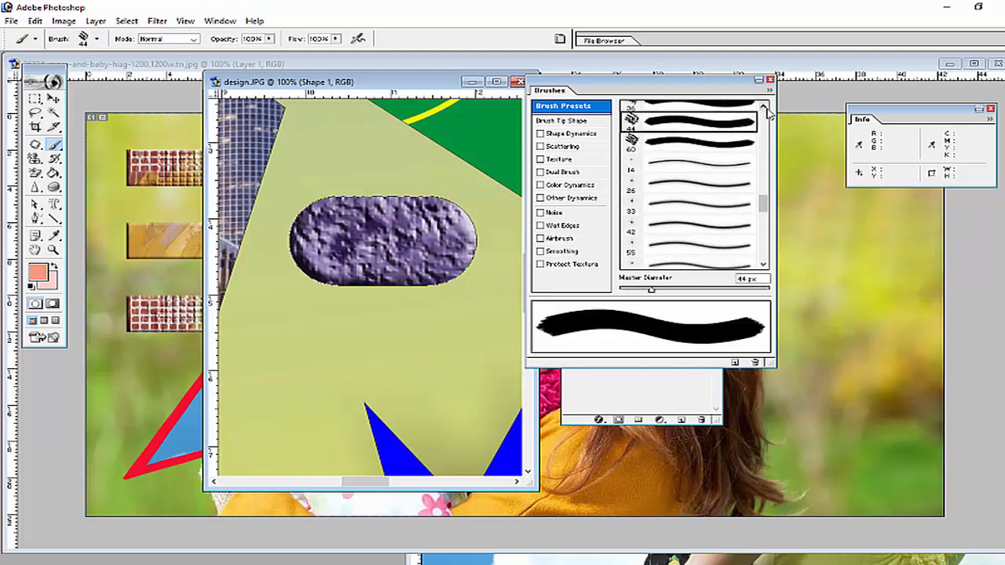
- Try the 23 and 17 px rough brush presets, ending on the 46 px bristle-like one
{"action": "scroll", "coordinate": [768, 114], "scroll_direction": "up", "scroll_amount": 2}
{"action": "left_click", "coordinate": [734, 117]}
{"action": "scroll", "coordinate": [766, 108], "scroll_direction": "up", "scroll_amount": 1}
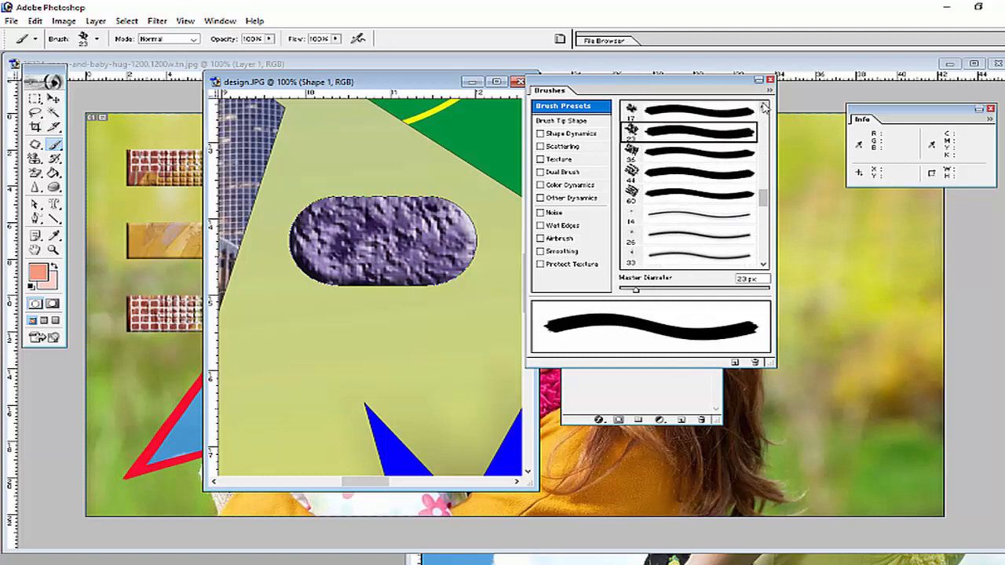
{"action": "left_click", "coordinate": [720, 114]}
{"action": "scroll", "coordinate": [765, 110], "scroll_direction": "up", "scroll_amount": 2}
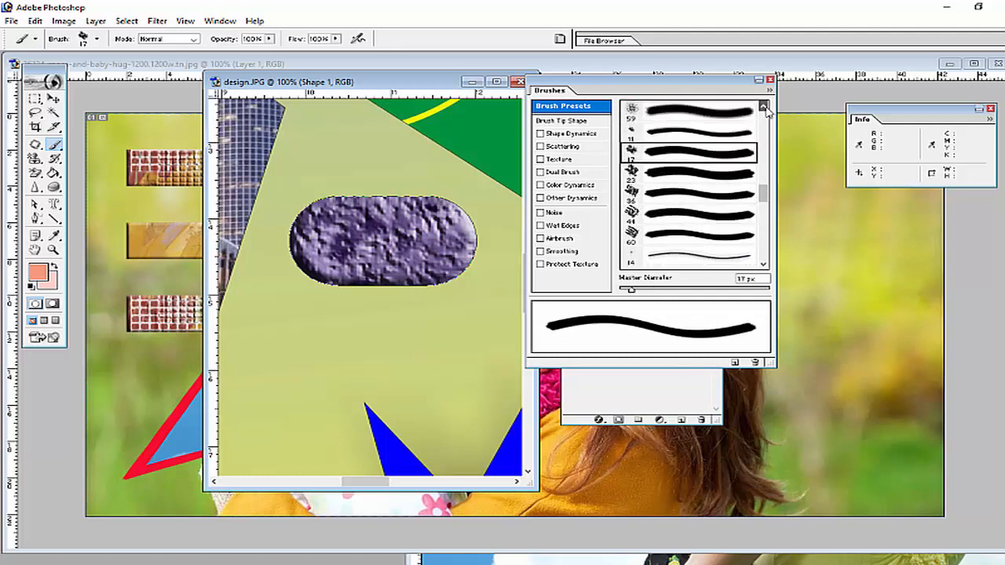
{"action": "scroll", "coordinate": [766, 110], "scroll_direction": "up", "scroll_amount": 2}
{"action": "left_click", "coordinate": [729, 143]}
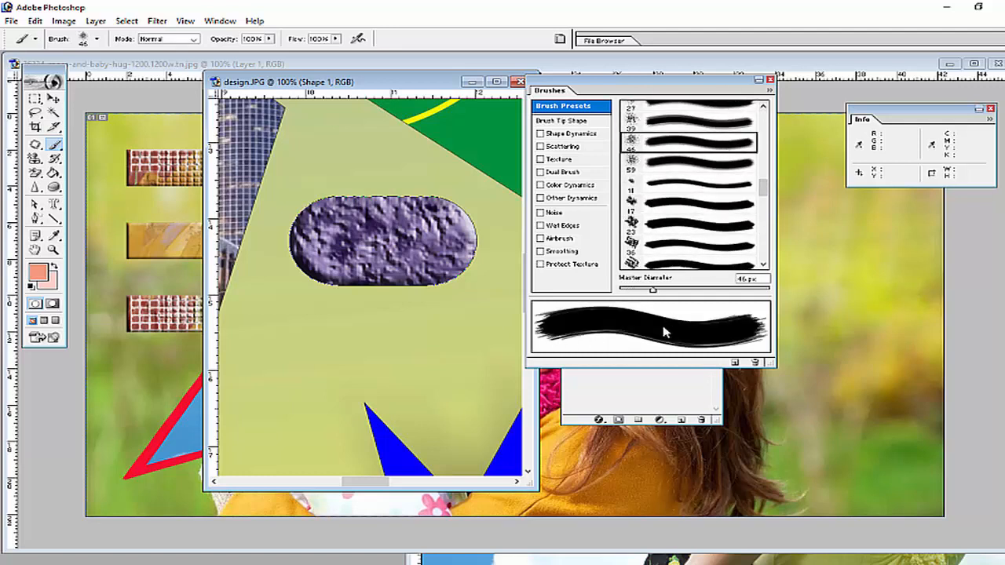
- Try the 11, 17 and 36 px rough presets and choose the scattered star brush at 29 px
{"action": "left_click", "coordinate": [691, 185]}
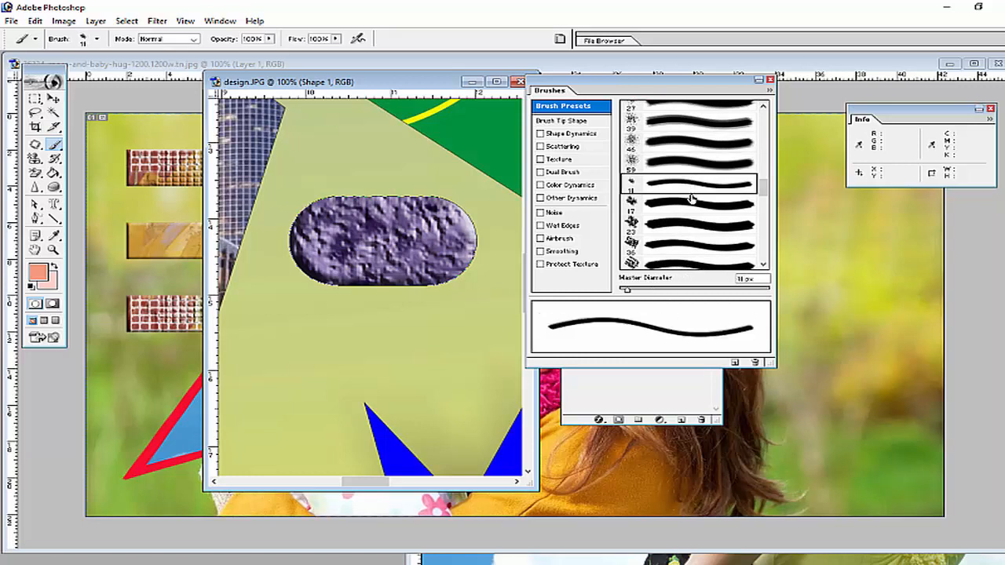
{"action": "left_click", "coordinate": [693, 206]}
{"action": "left_click", "coordinate": [694, 241]}
{"action": "left_click_drag", "start_coordinate": [766, 187], "coordinate": [766, 220]}
{"action": "left_click", "coordinate": [685, 228]}
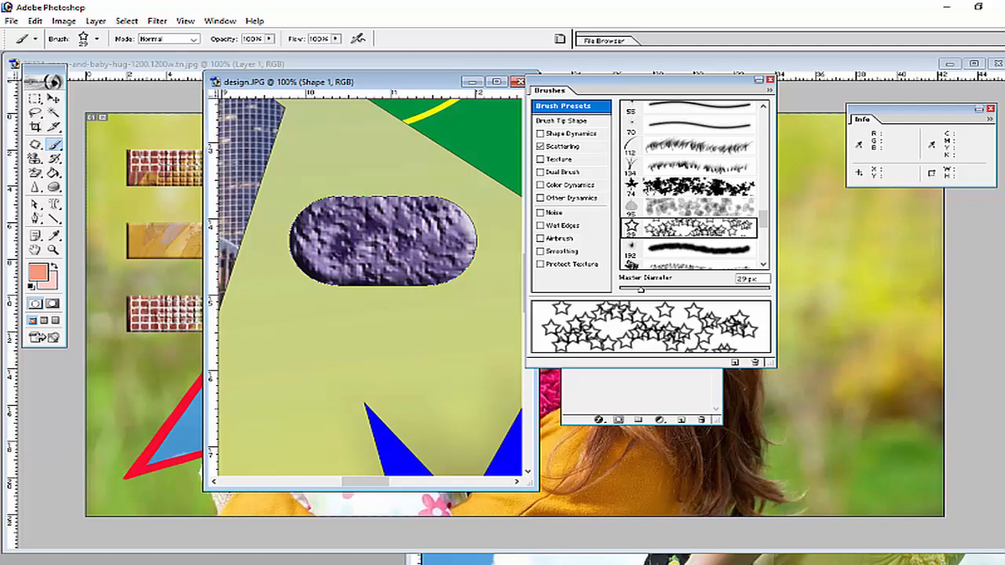
{"action": "left_click", "coordinate": [221, 22]}
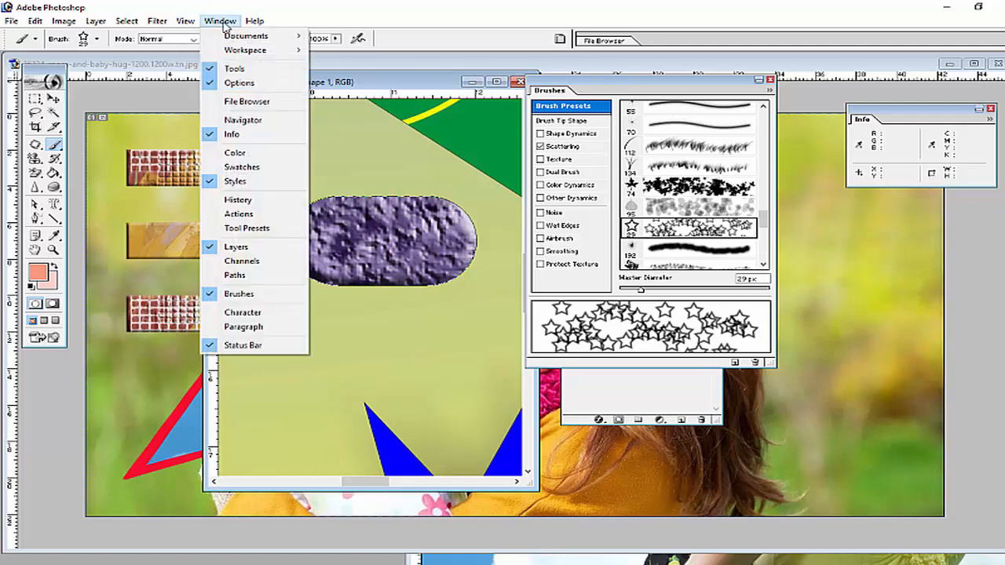
{"action": "mouse_move", "coordinate": [191, 24]}
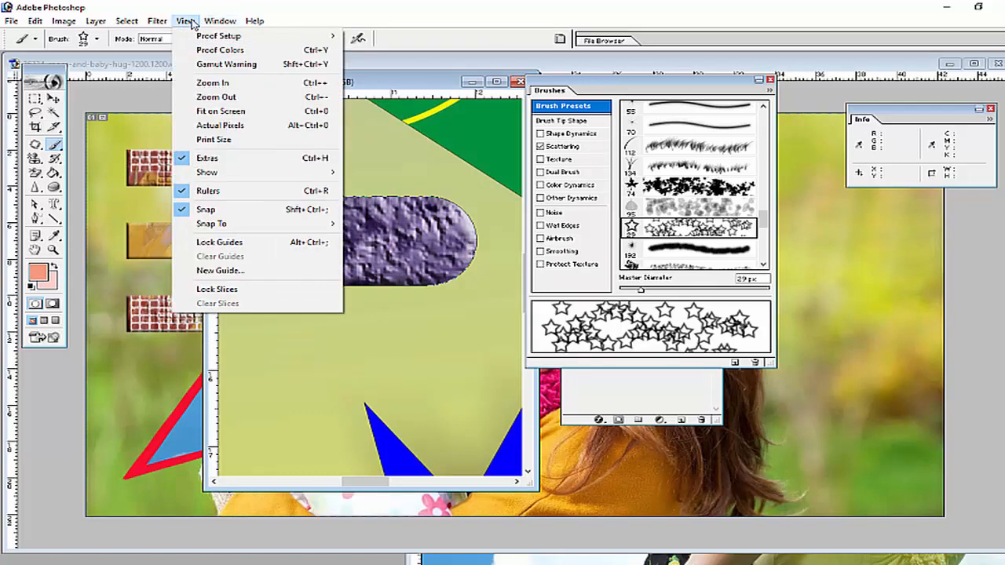
{"action": "mouse_move", "coordinate": [159, 24]}
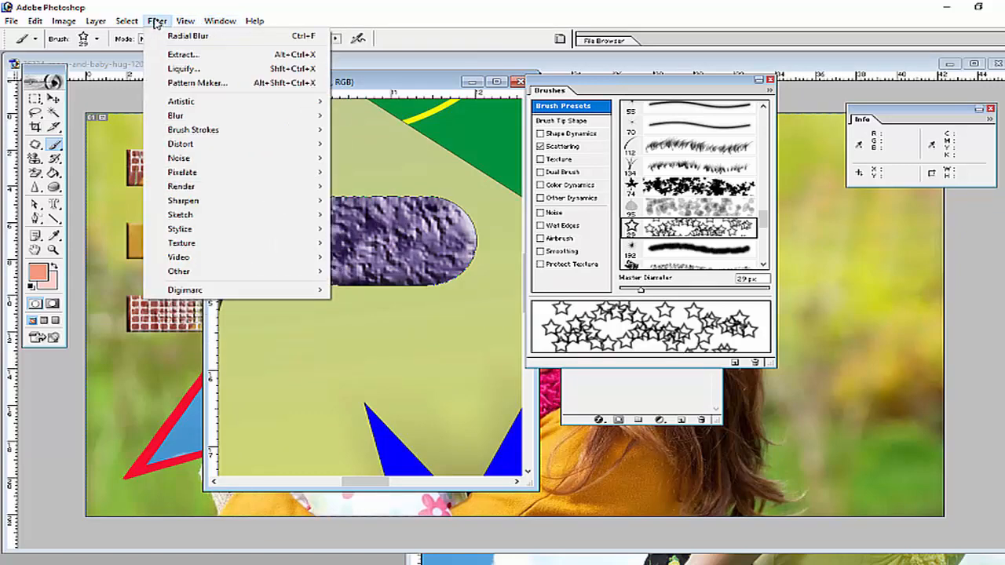
{"action": "mouse_move", "coordinate": [16, 26]}
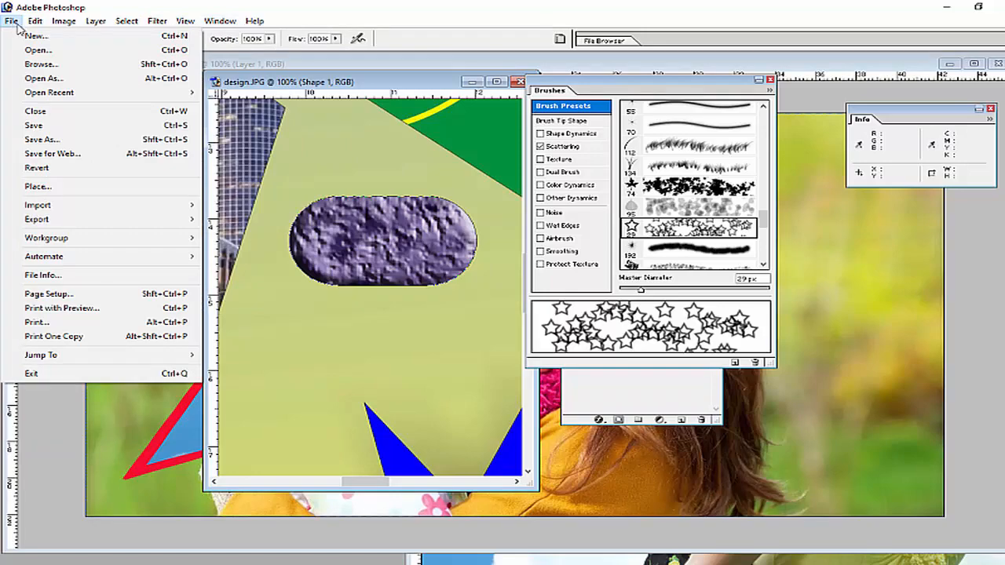